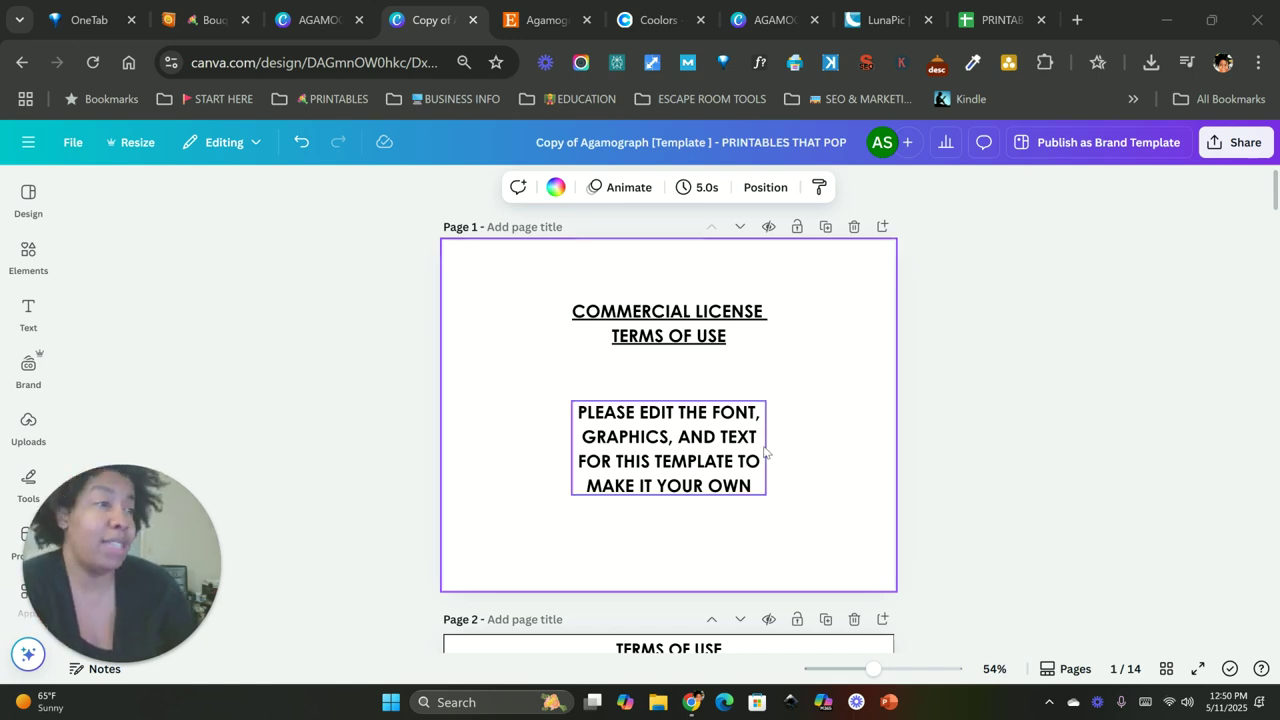
- Look through the agamograph template from the licence page to the eight-strip Page A artwork on page 6
scroll(794, 400, "down", 2)
scroll(729, 386, "down", 7)
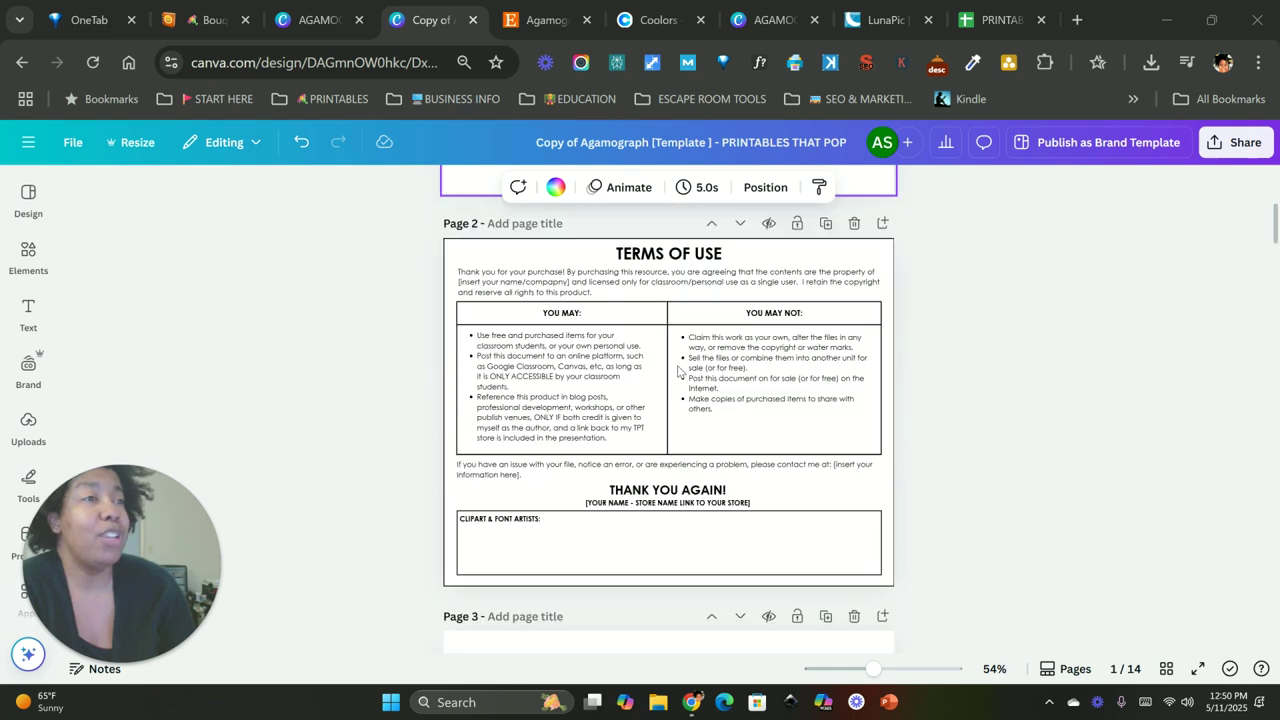
scroll(678, 369, "down", 4)
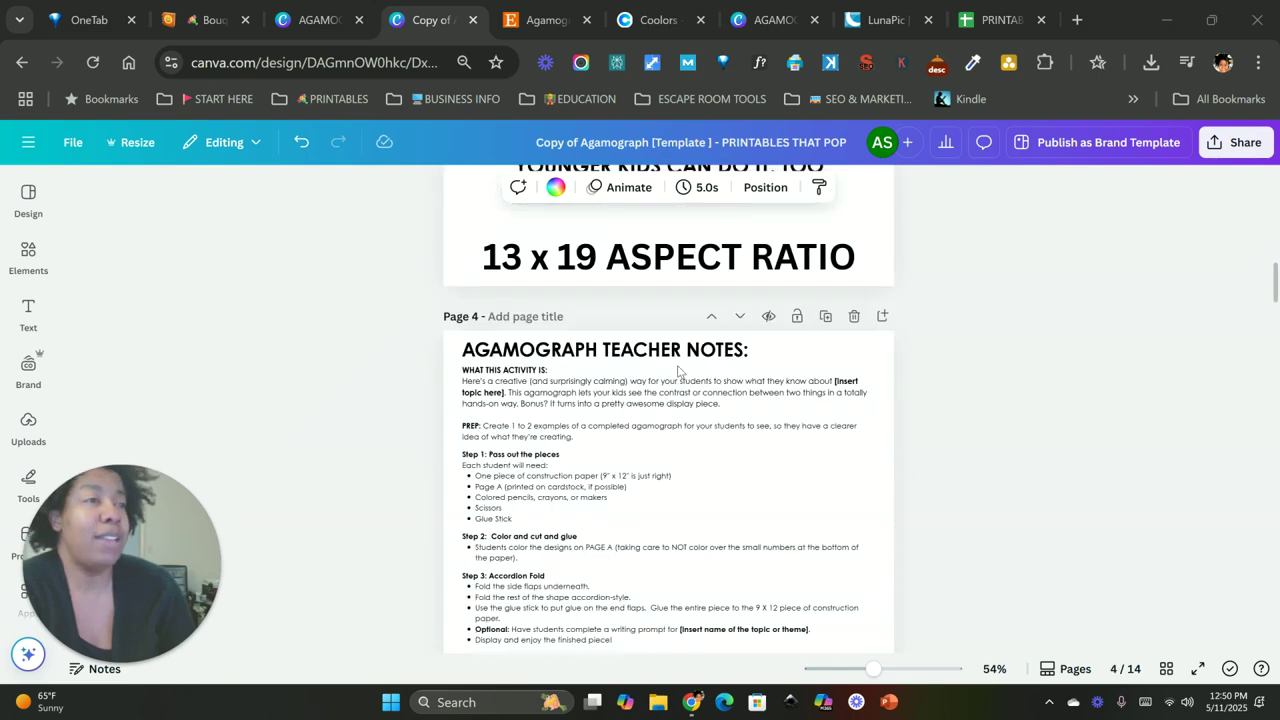
scroll(678, 372, "down", 4)
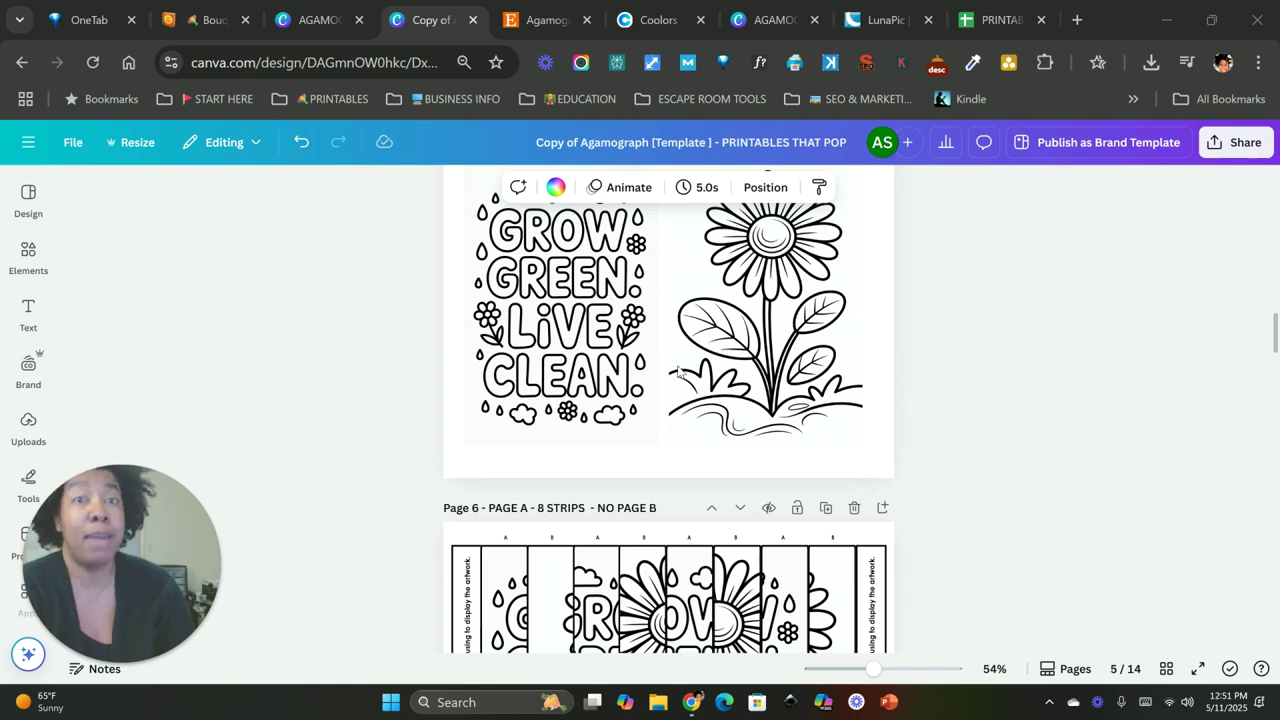
scroll(712, 410, "down", 2)
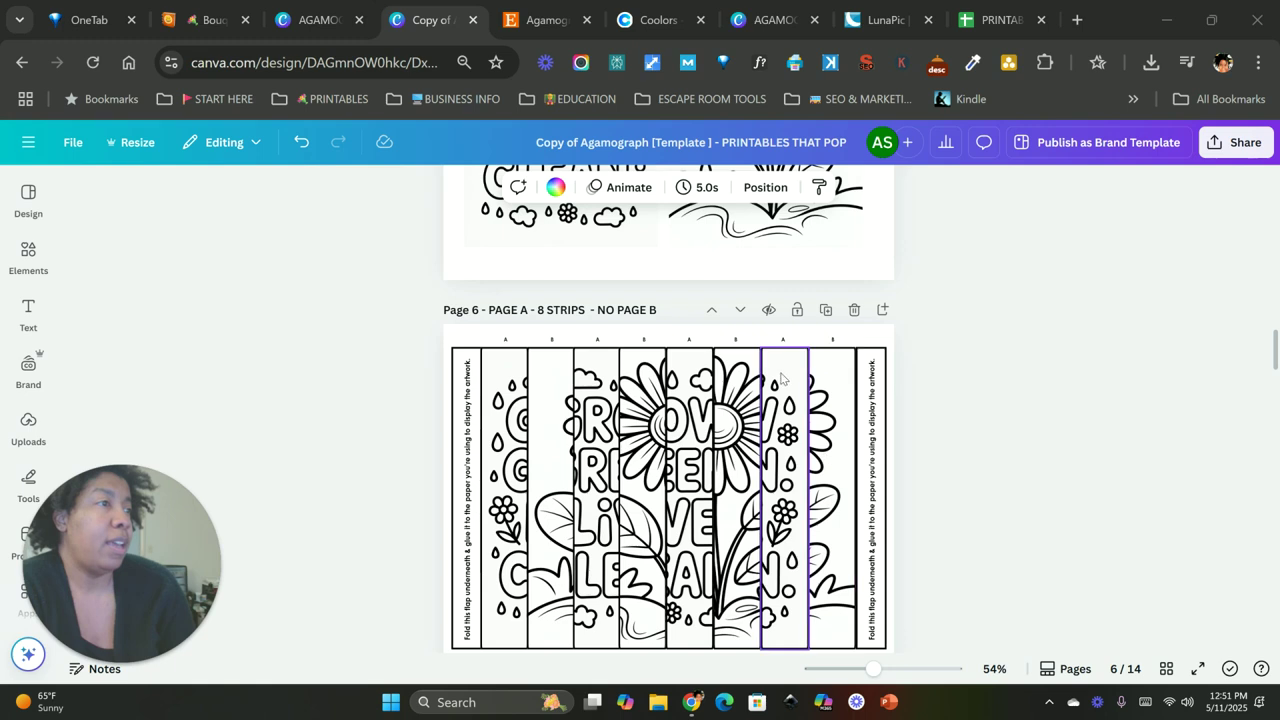
scroll(519, 398, "down", 1)
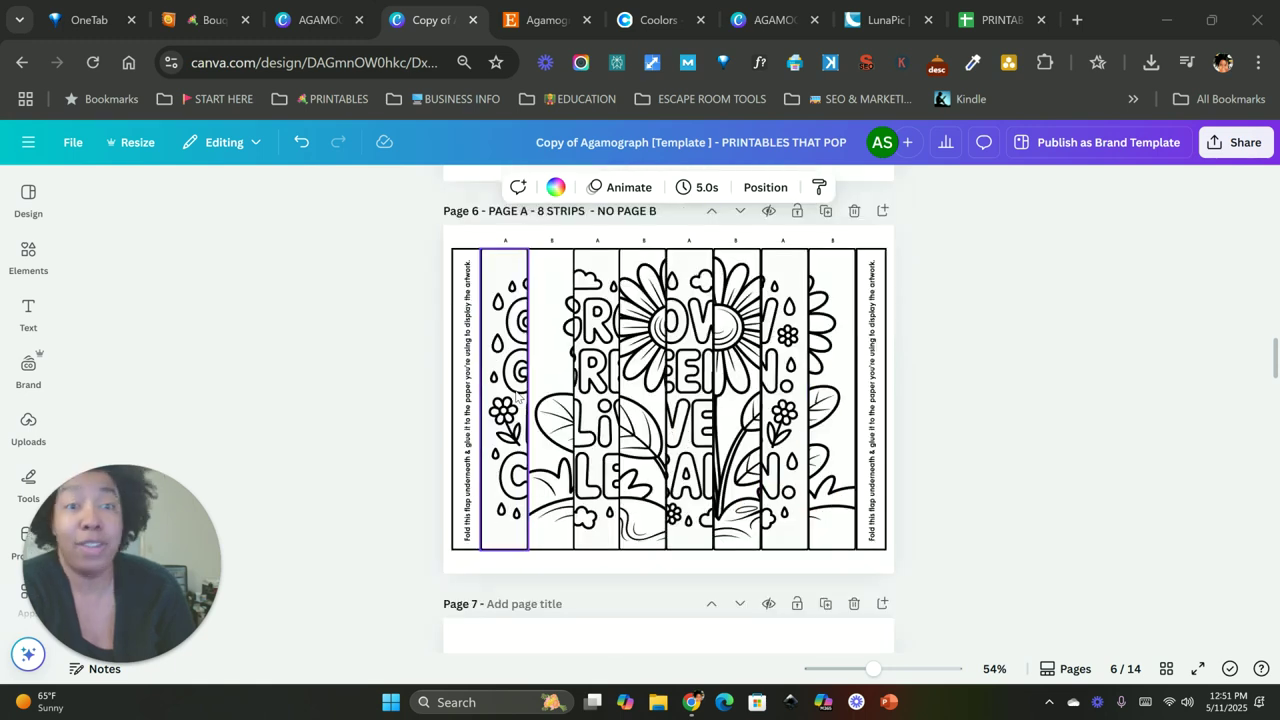
scroll(789, 436, "up", 1)
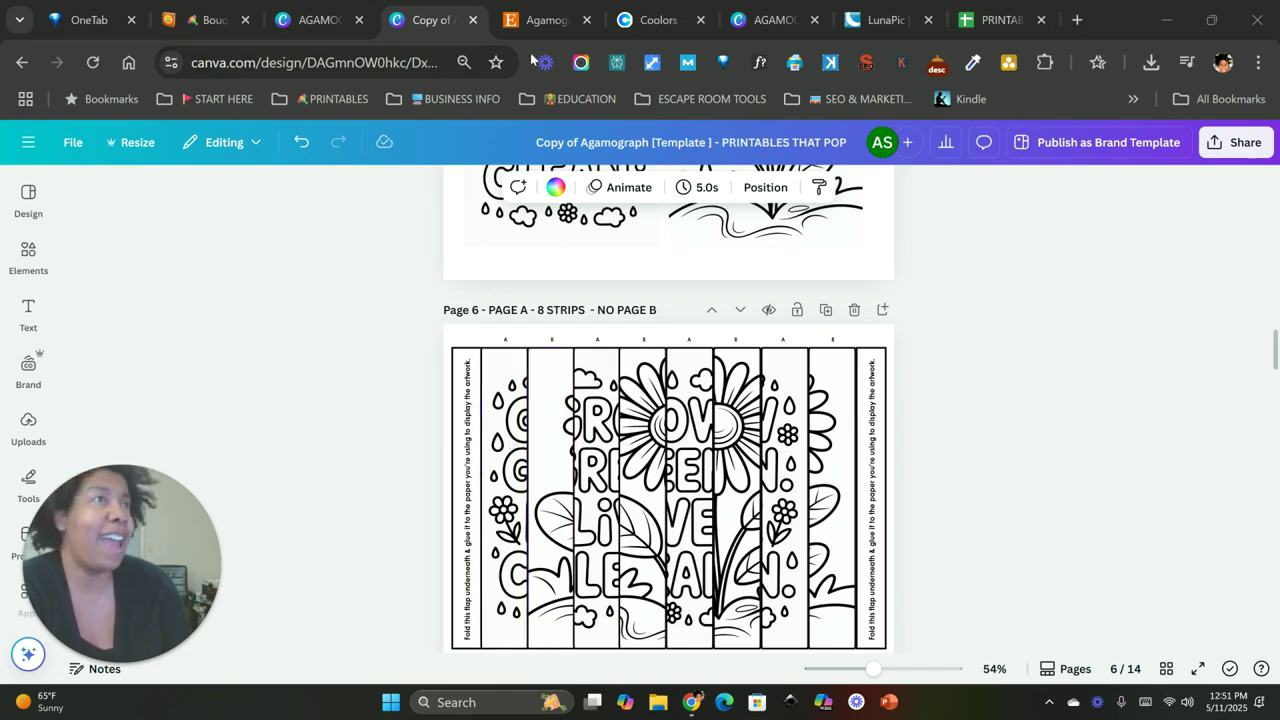
mouse_move(537, 20)
scroll(648, 527, "down", 1)
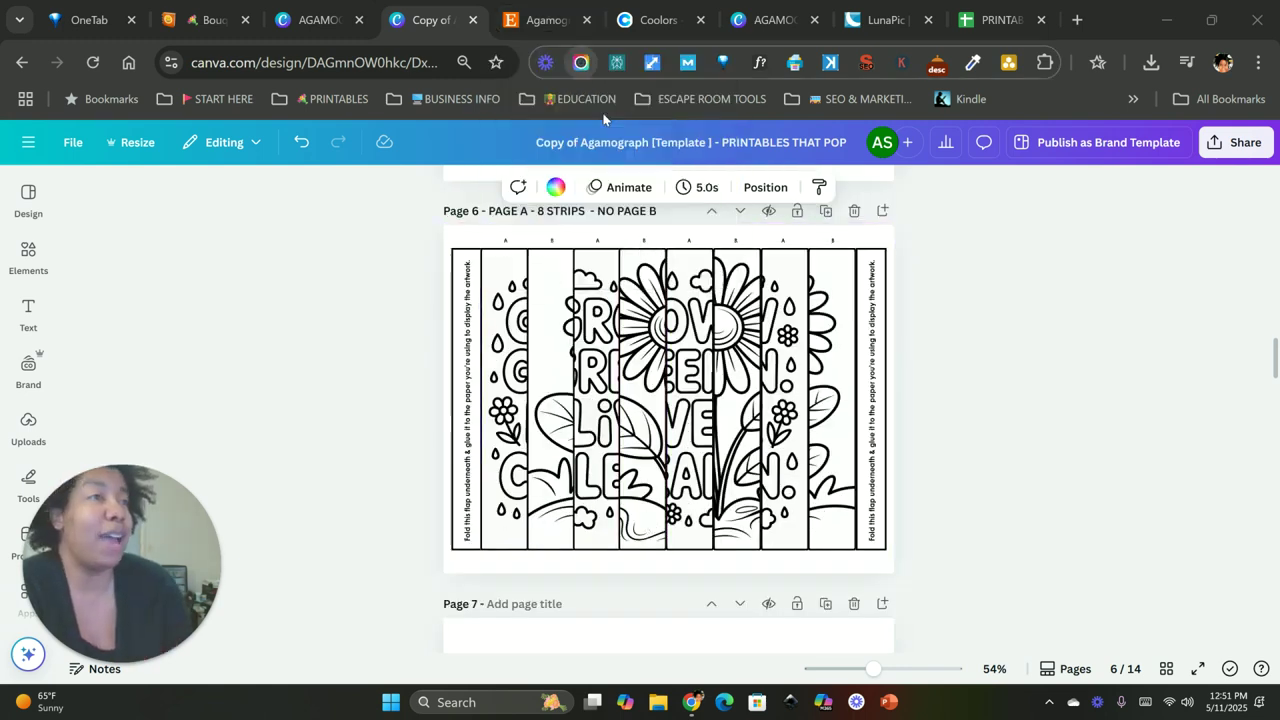
- Switch to Etsy and browse the agamograph search listings
left_click(535, 26)
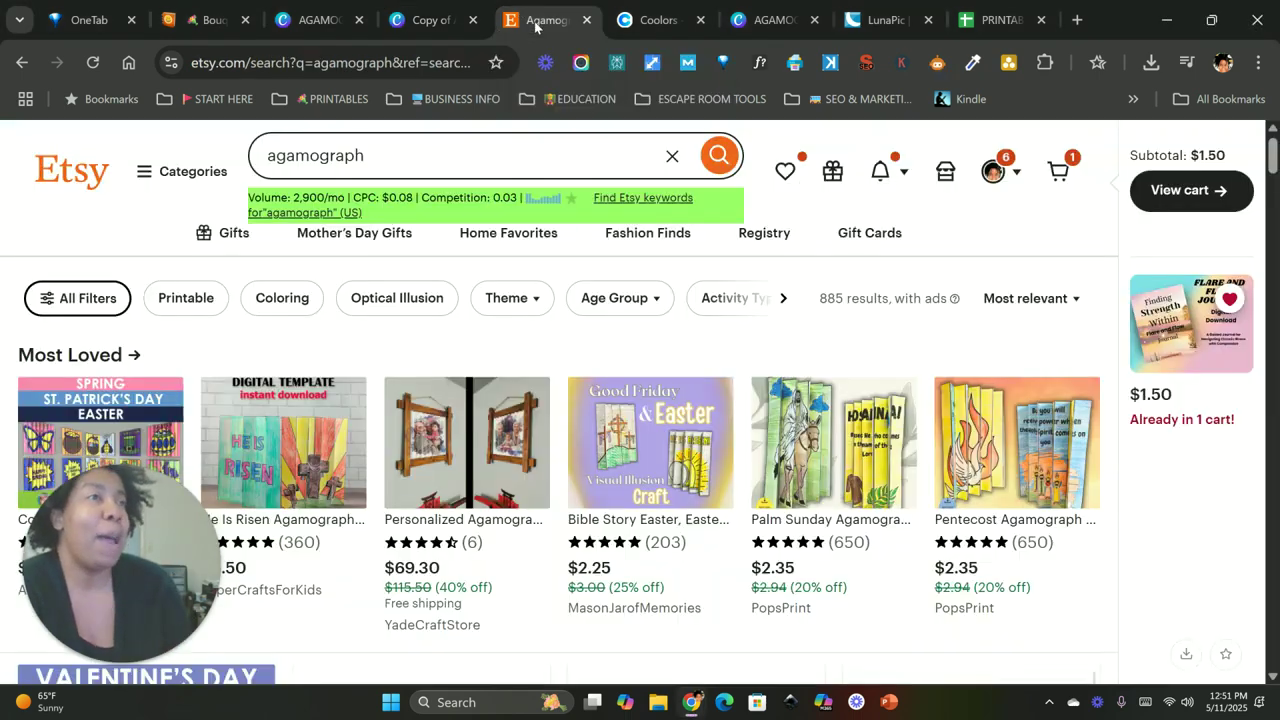
scroll(413, 425, "down", 7)
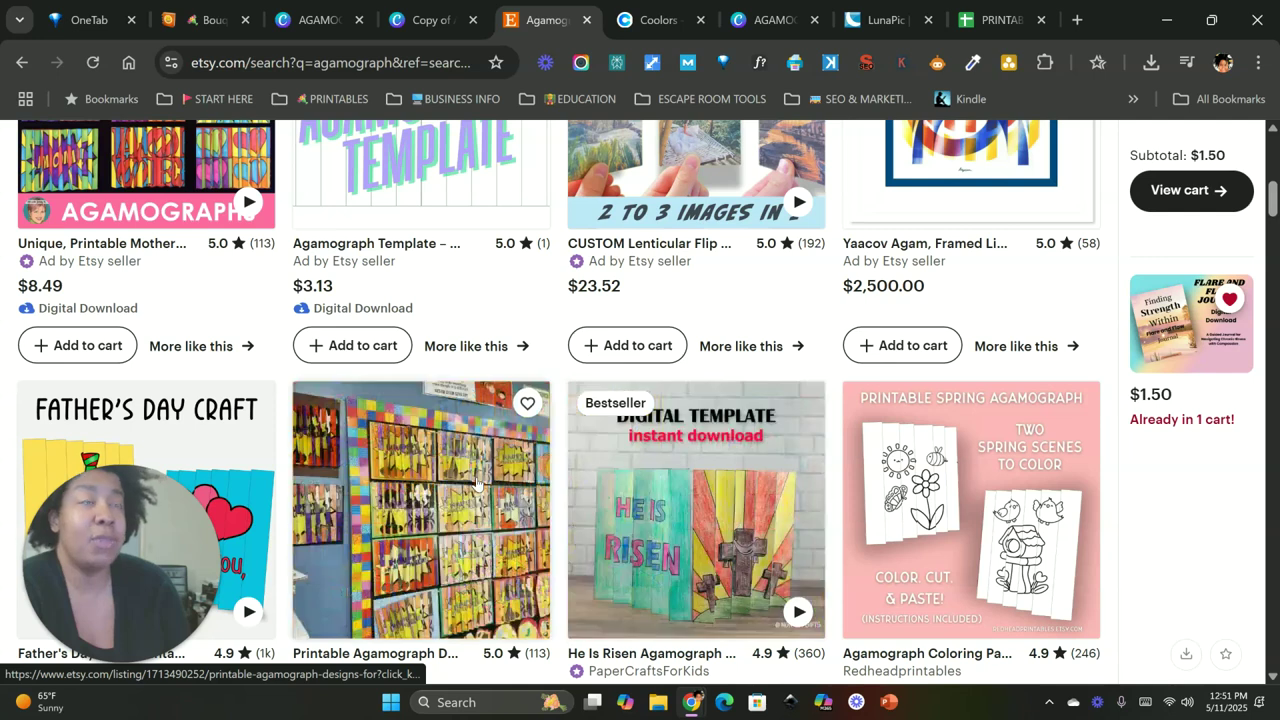
- Switch back to the Canva template and download only page 6
left_click(434, 24)
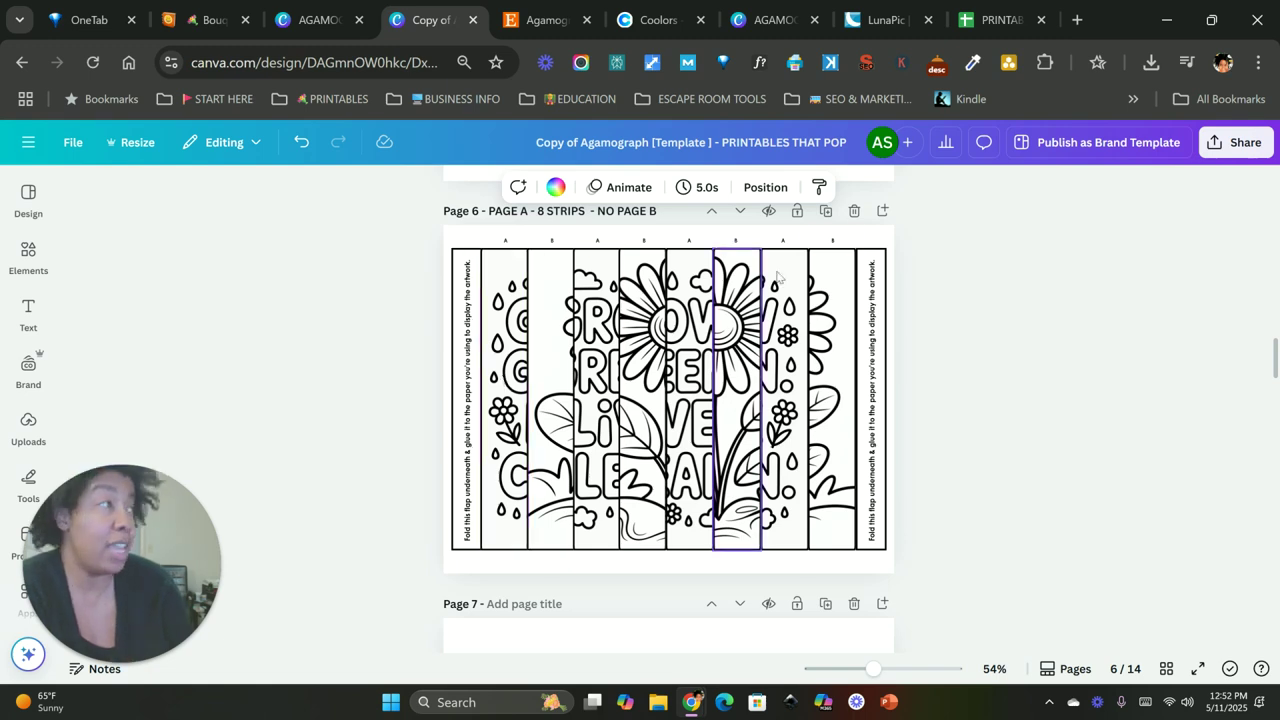
scroll(893, 420, "up", 3)
scroll(889, 443, "down", 3)
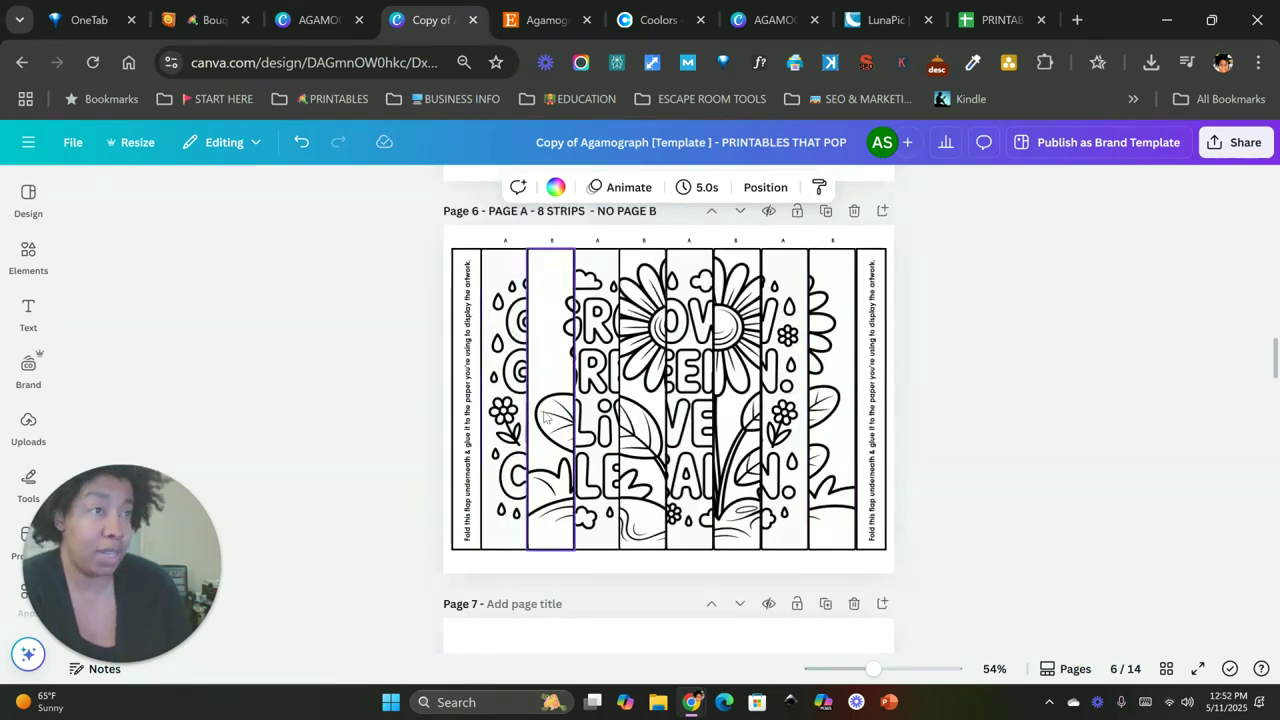
scroll(549, 424, "up", 1)
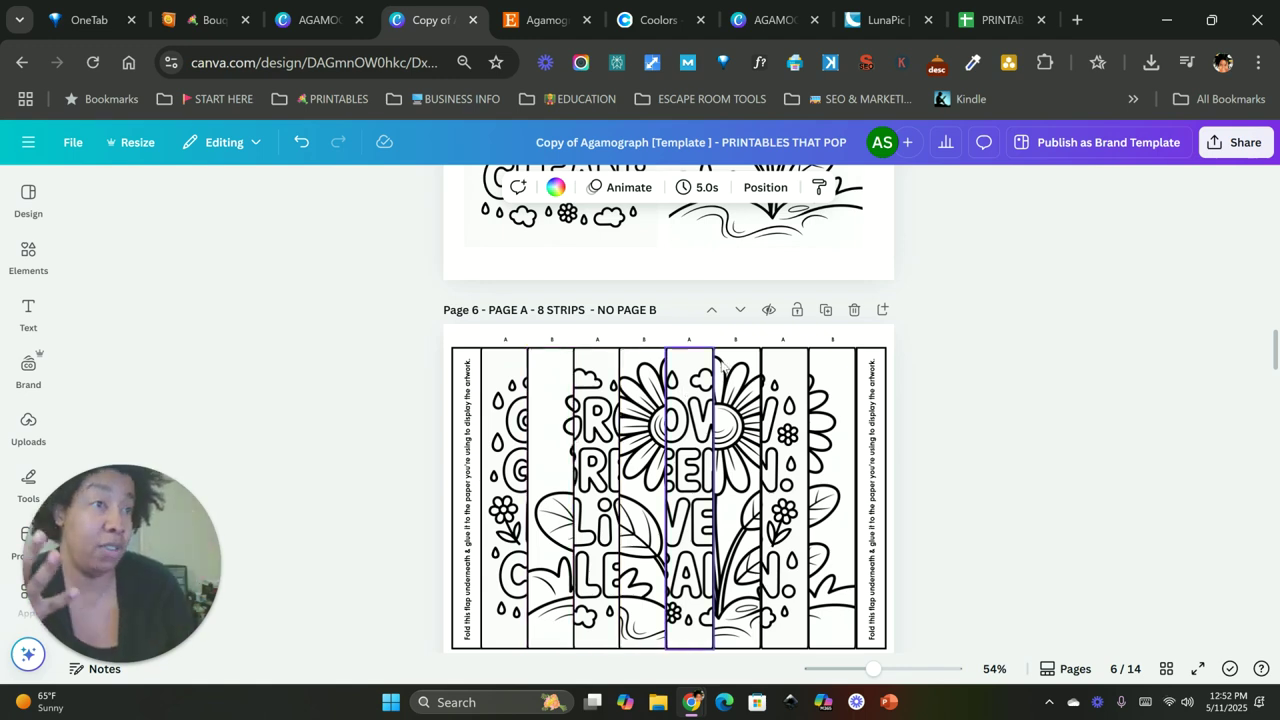
left_click(1236, 142)
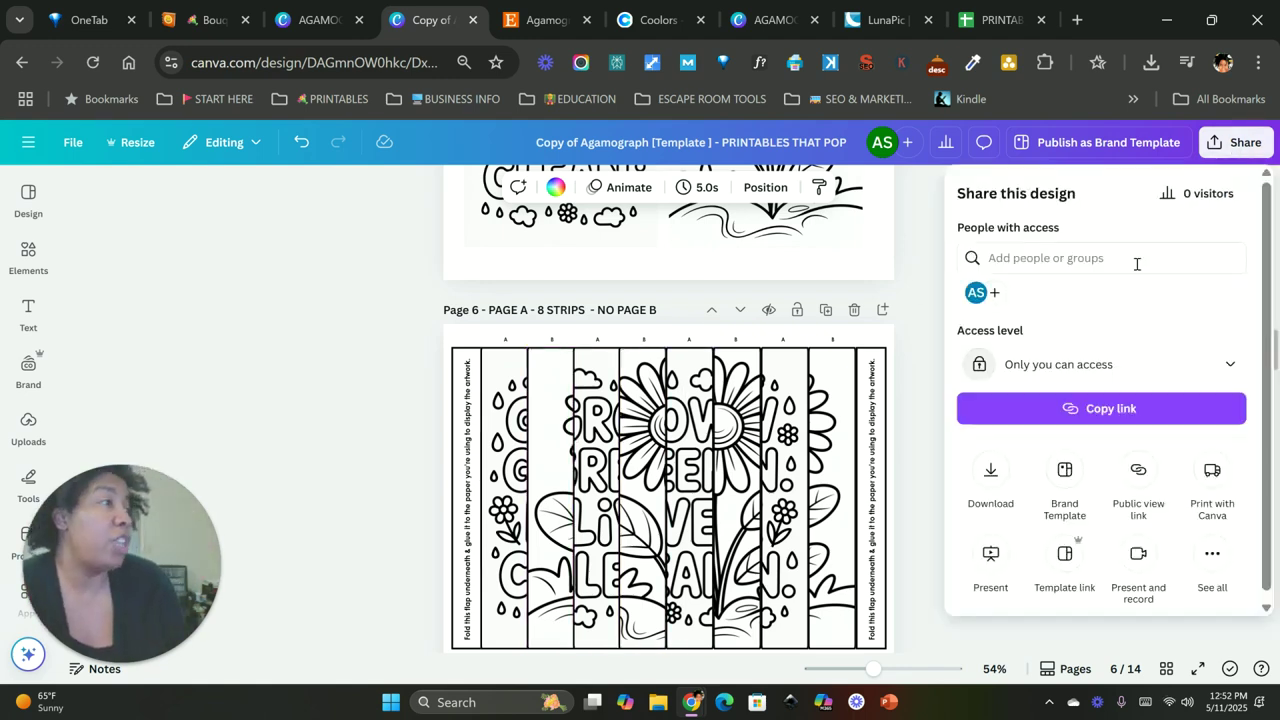
left_click(991, 475)
left_click(1035, 474)
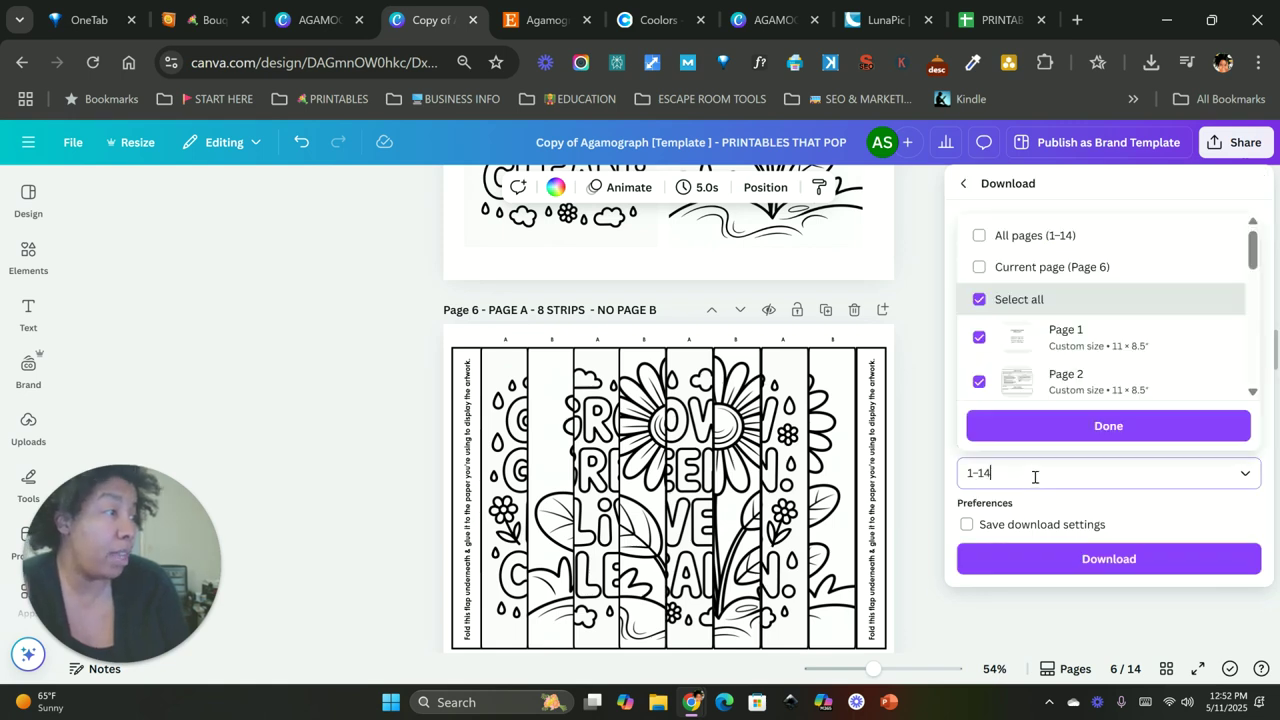
key("BackSpace")
key("BackSpace")
key("BackSpace")
key("BackSpace")
type("6")
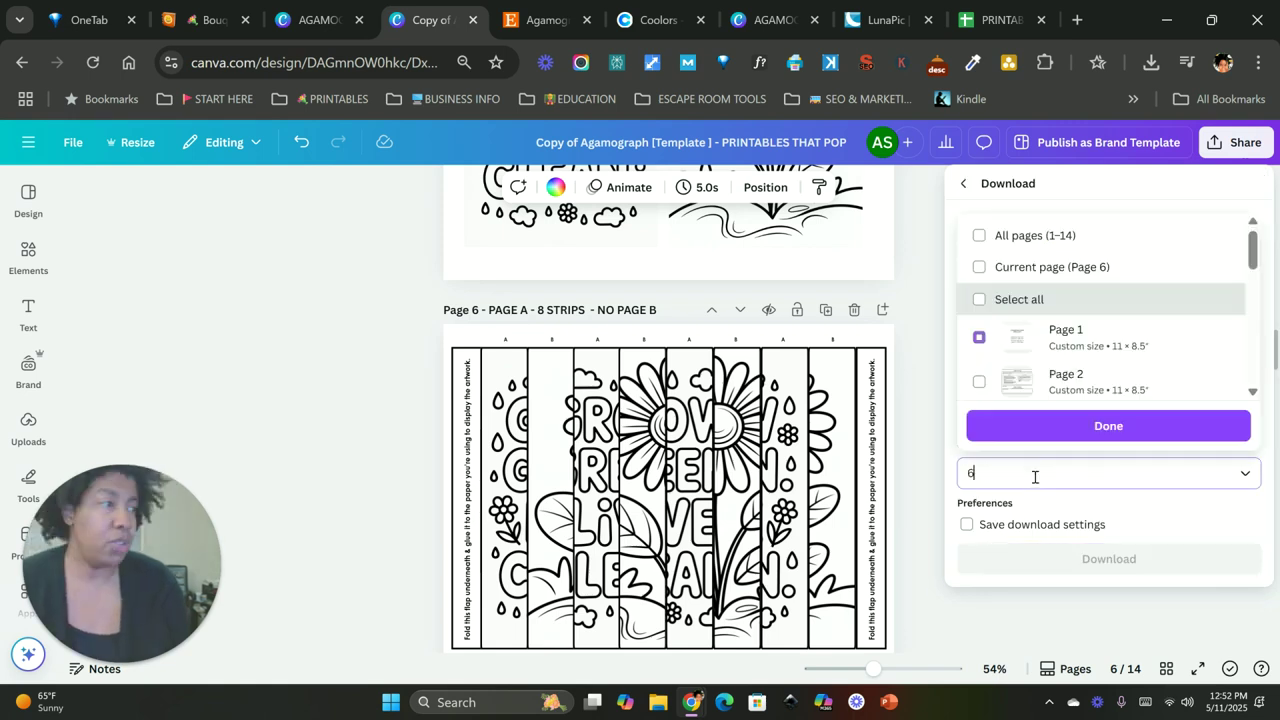
left_click(1100, 426)
left_click(1080, 560)
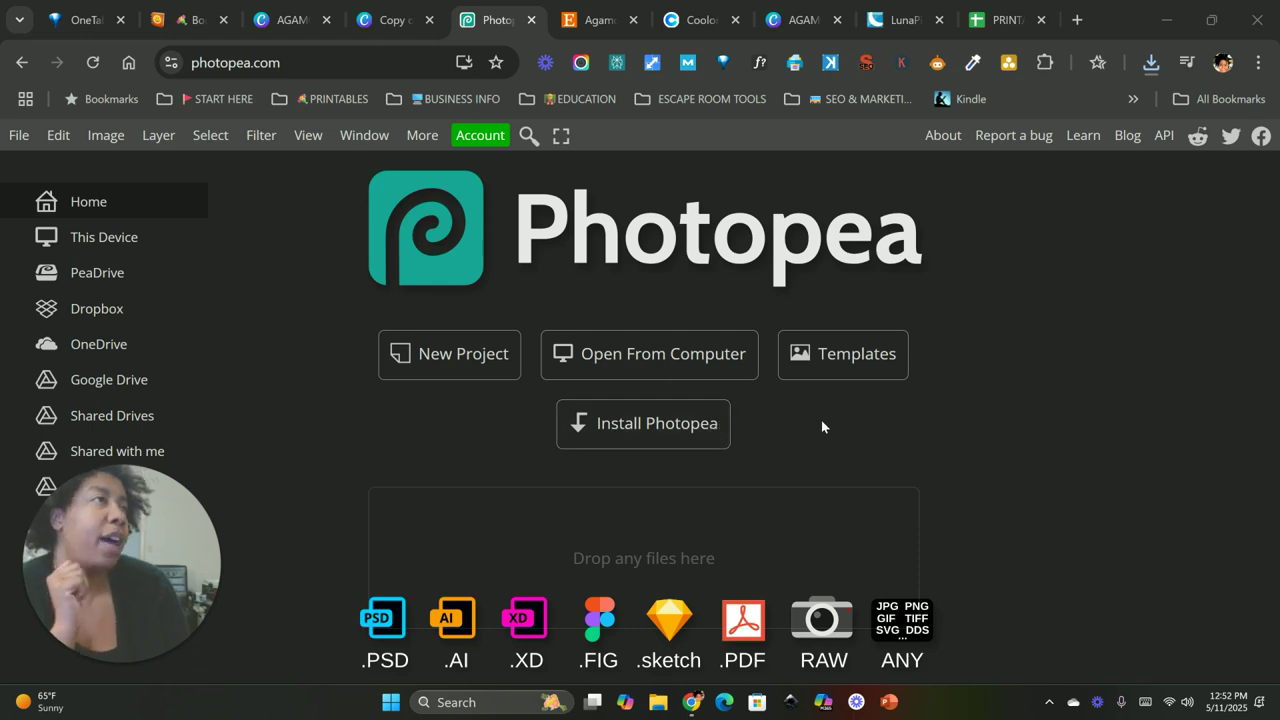
- Close the LunaPic page and open the downloaded "PAGE A - 8 STRIPS - NO PAGE B (1).png" in Photopea, with its Background layer selected
left_click(940, 20)
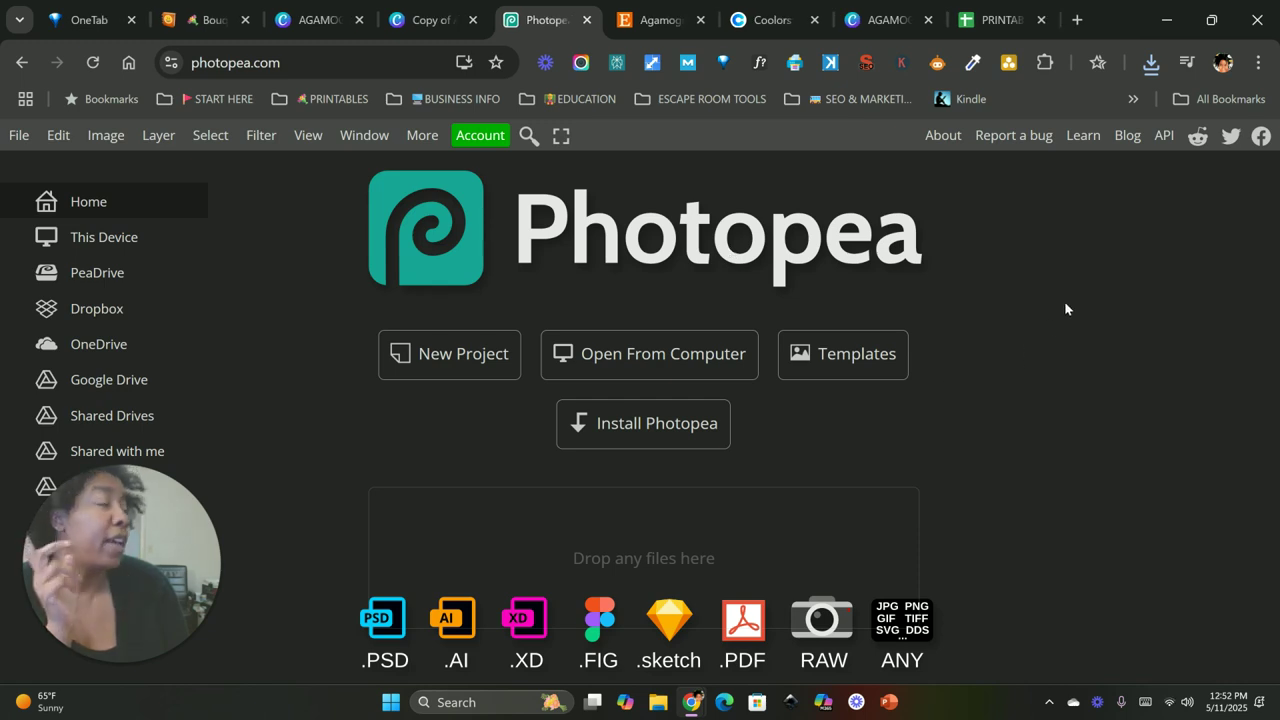
left_click(1151, 64)
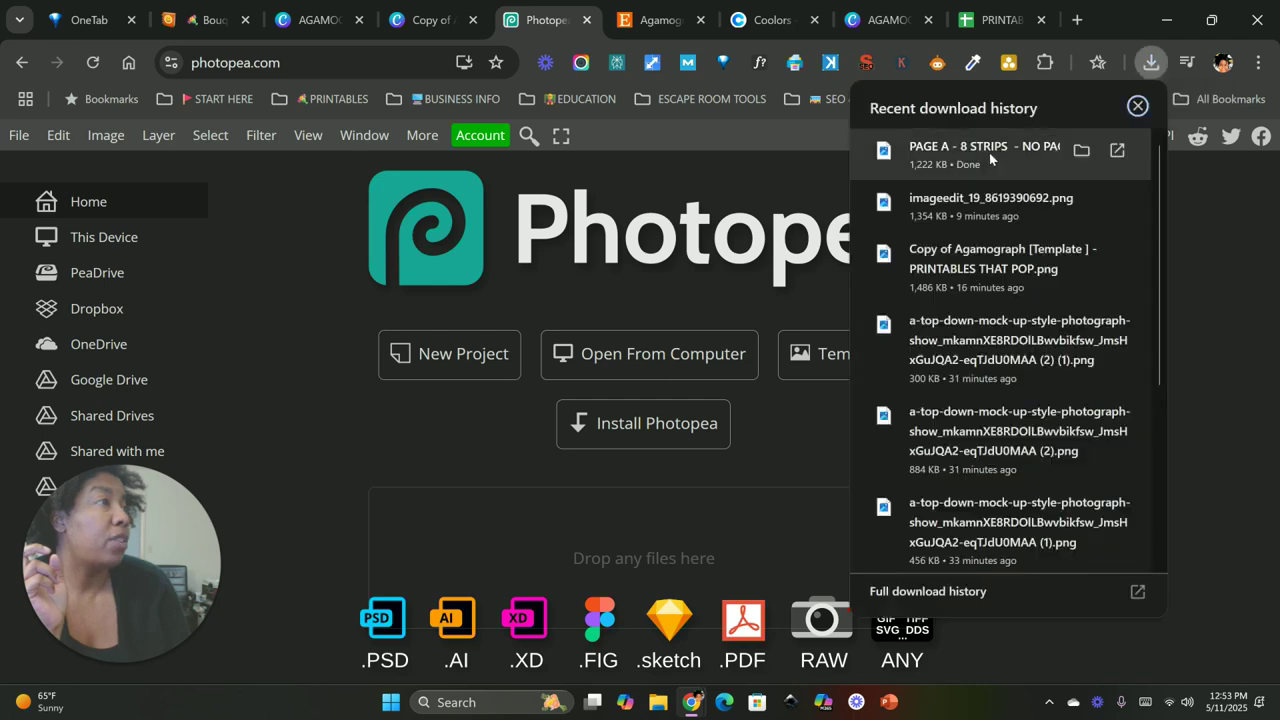
left_click_drag(984, 154, 633, 540)
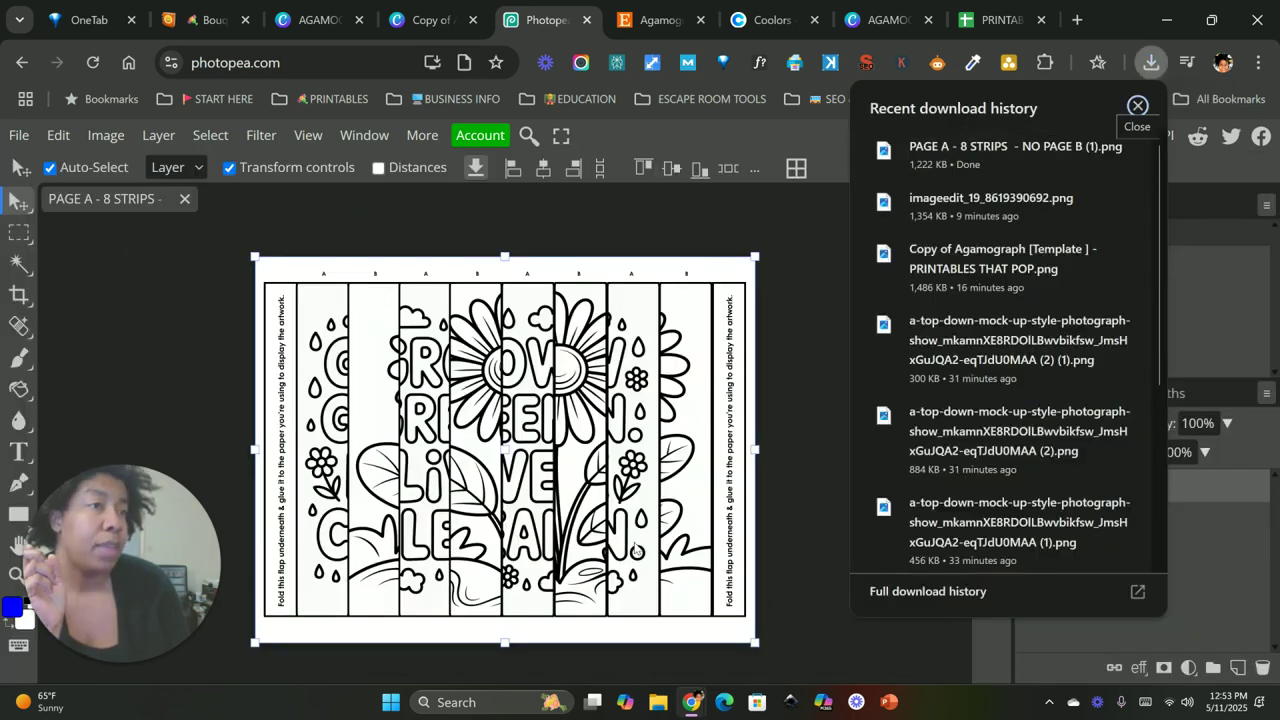
left_click(815, 262)
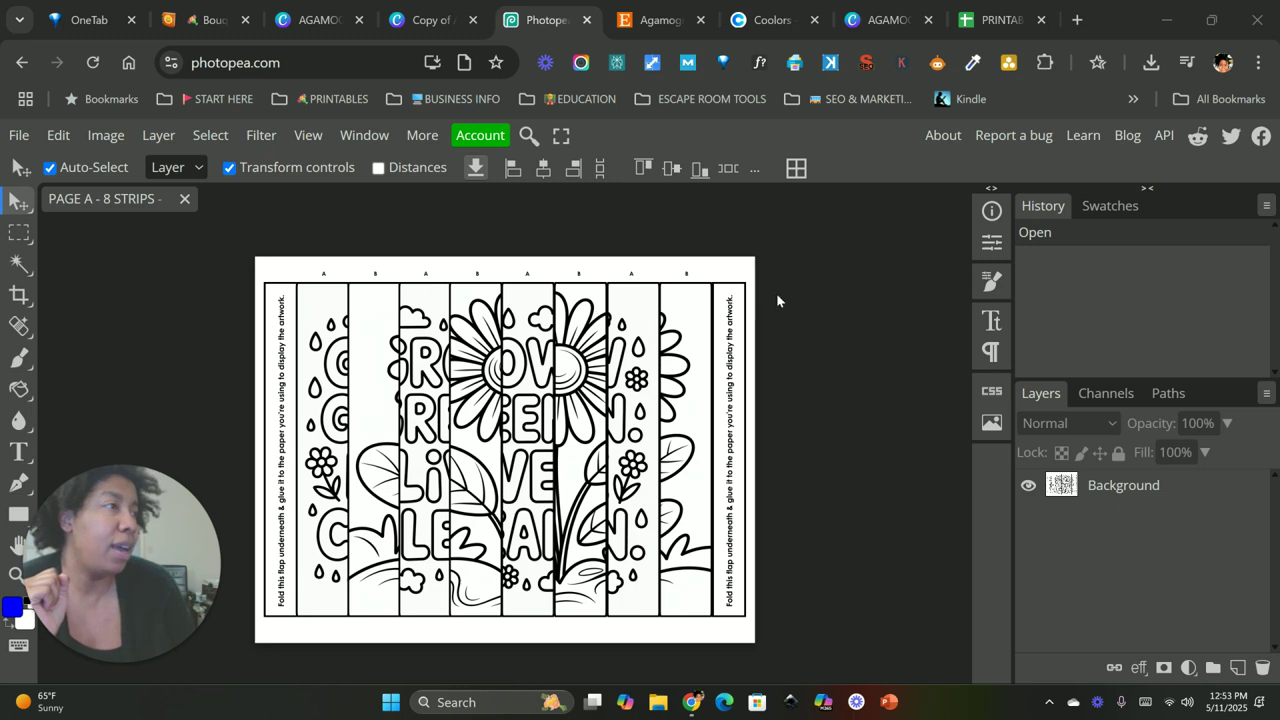
mouse_move(148, 590)
left_click_drag(148, 590, 257, 586)
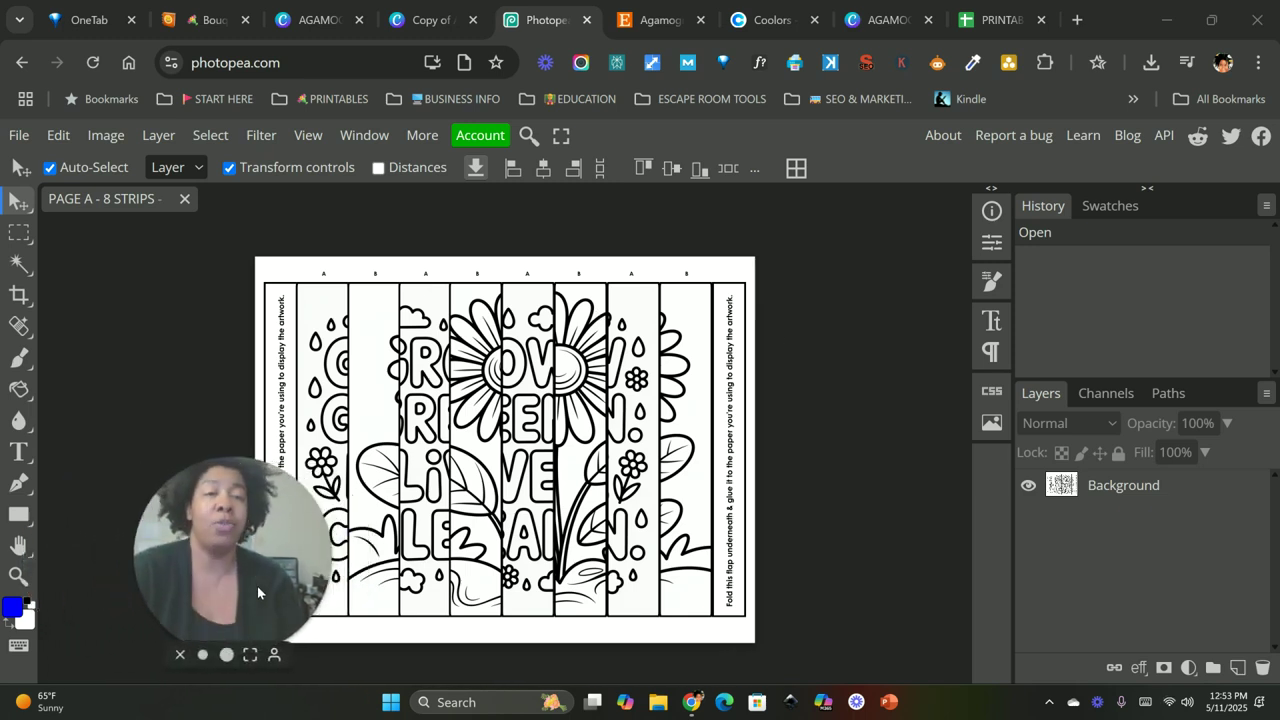
left_click(460, 386)
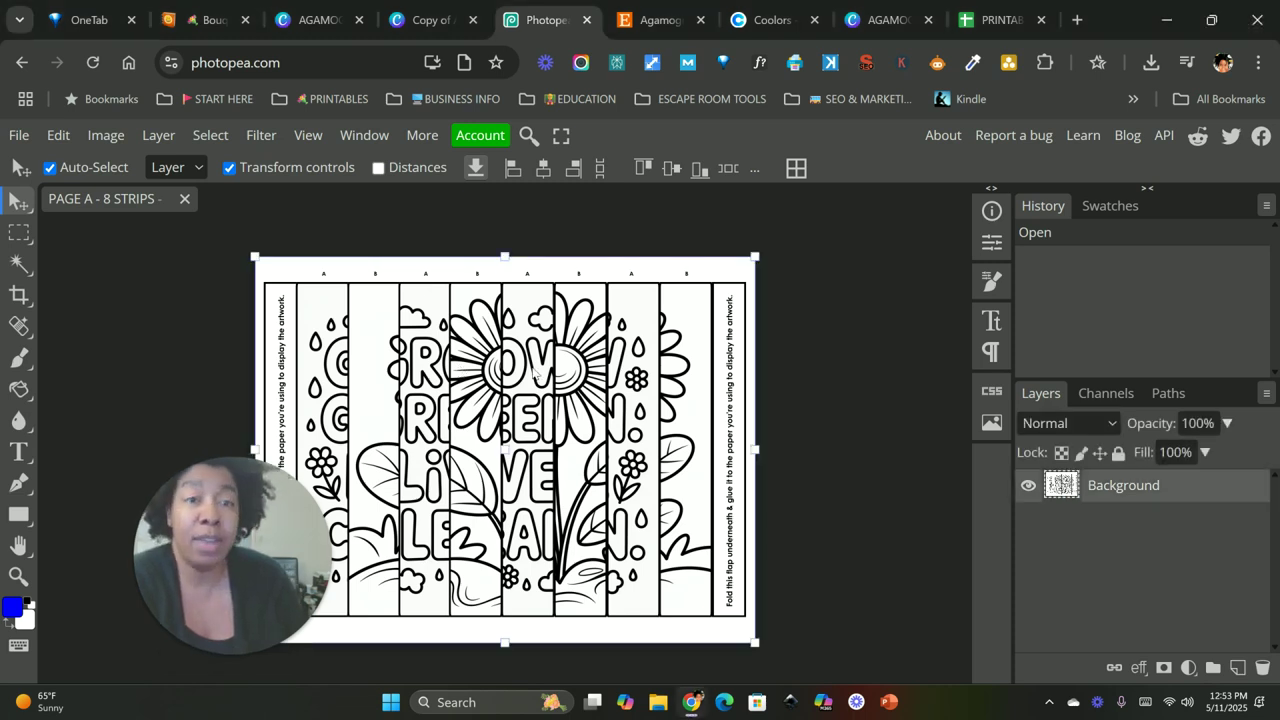
- Set the foreground colour to magenta, hex ff00f0
left_click(13, 608)
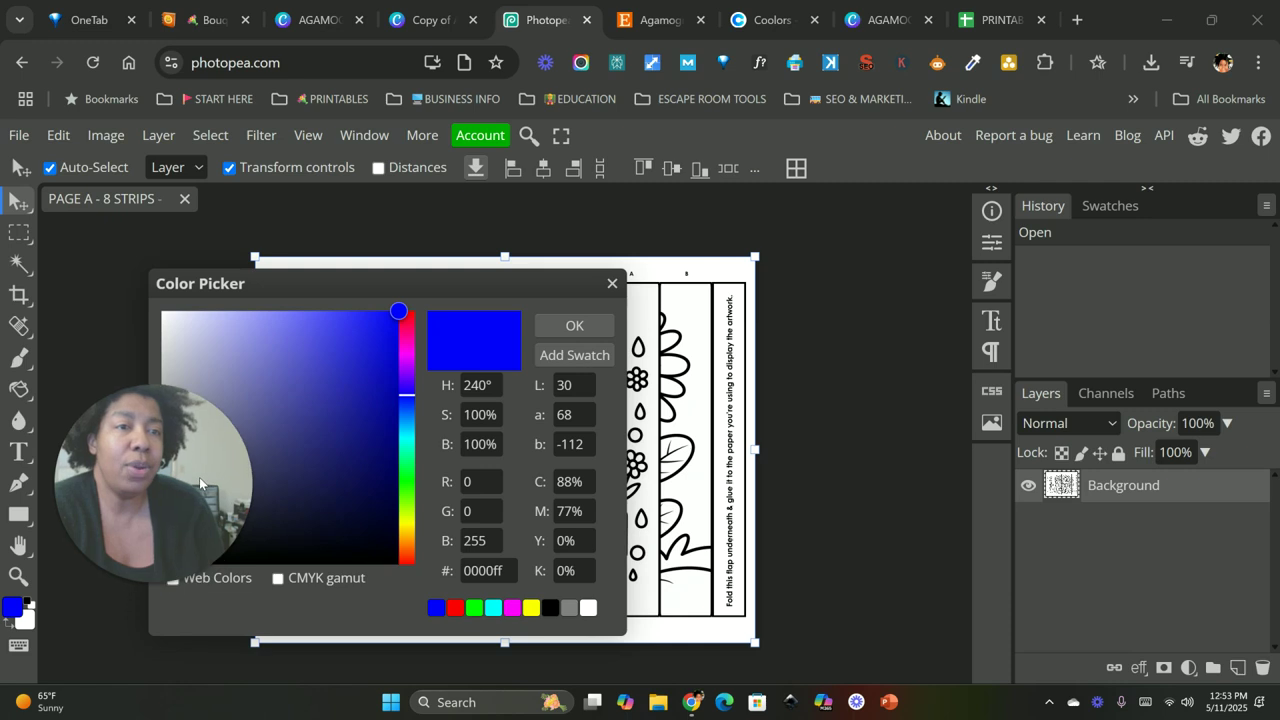
left_click(407, 352)
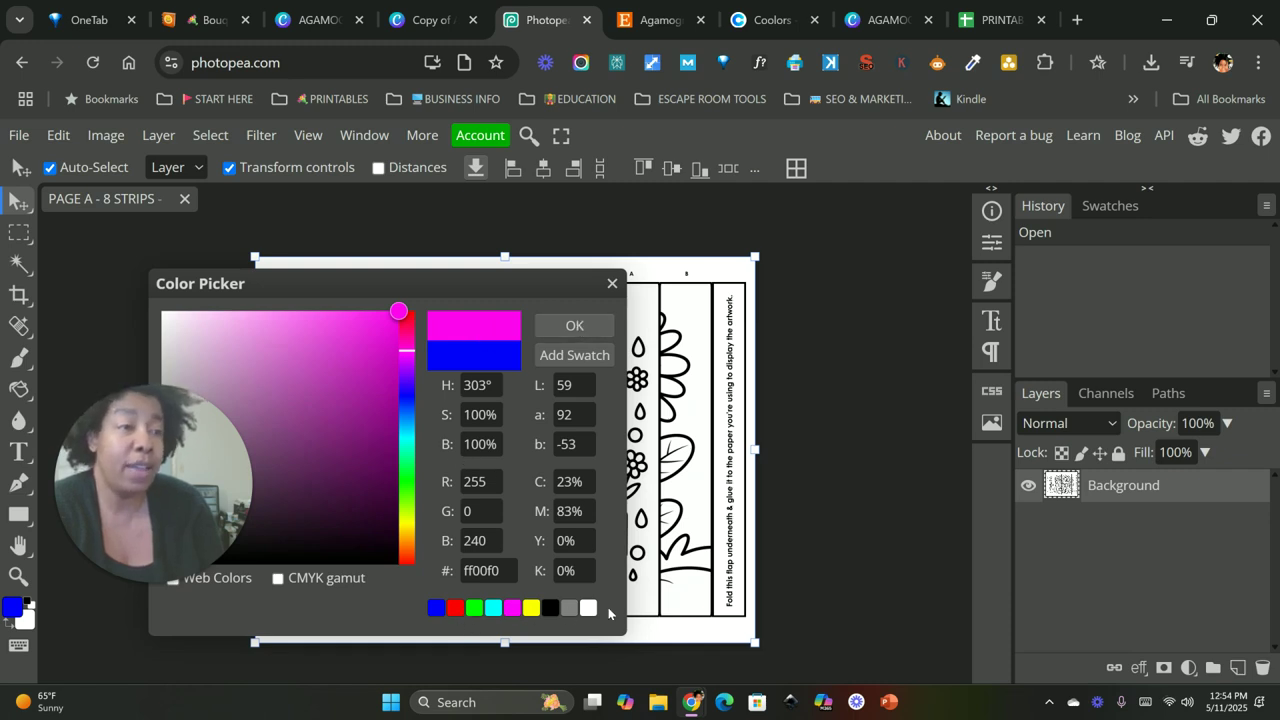
left_click(488, 573)
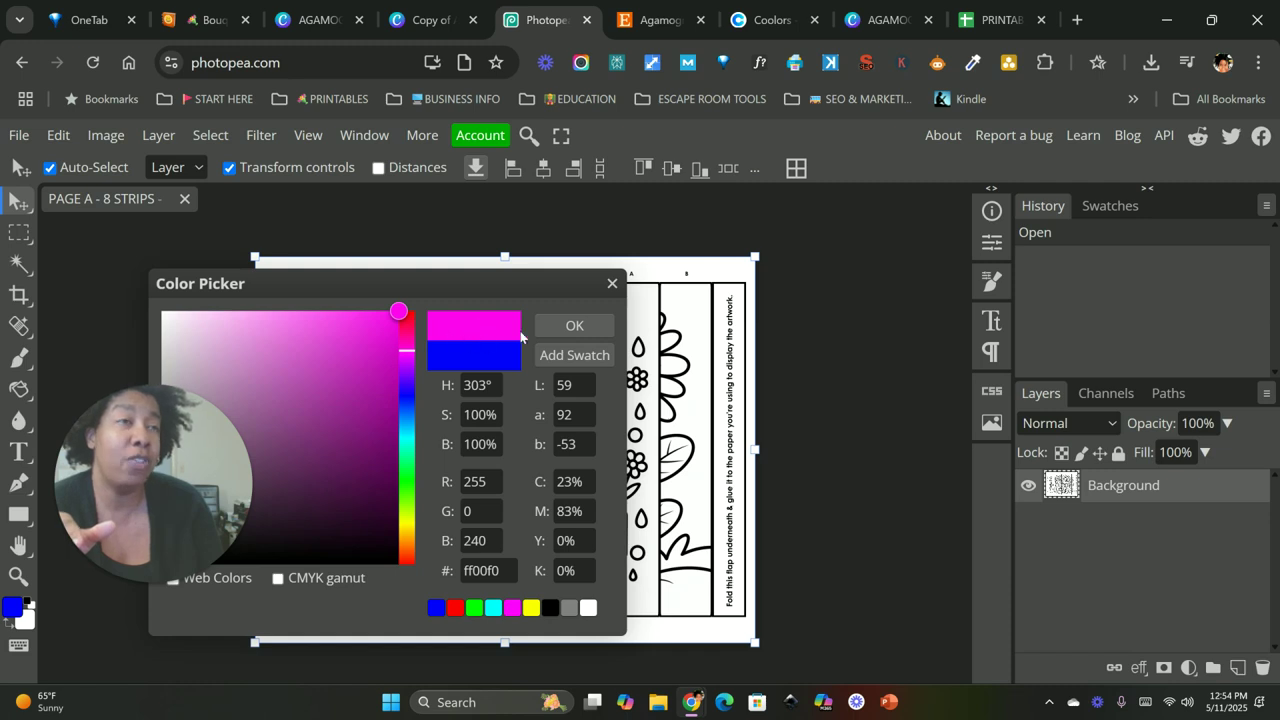
left_click(575, 327)
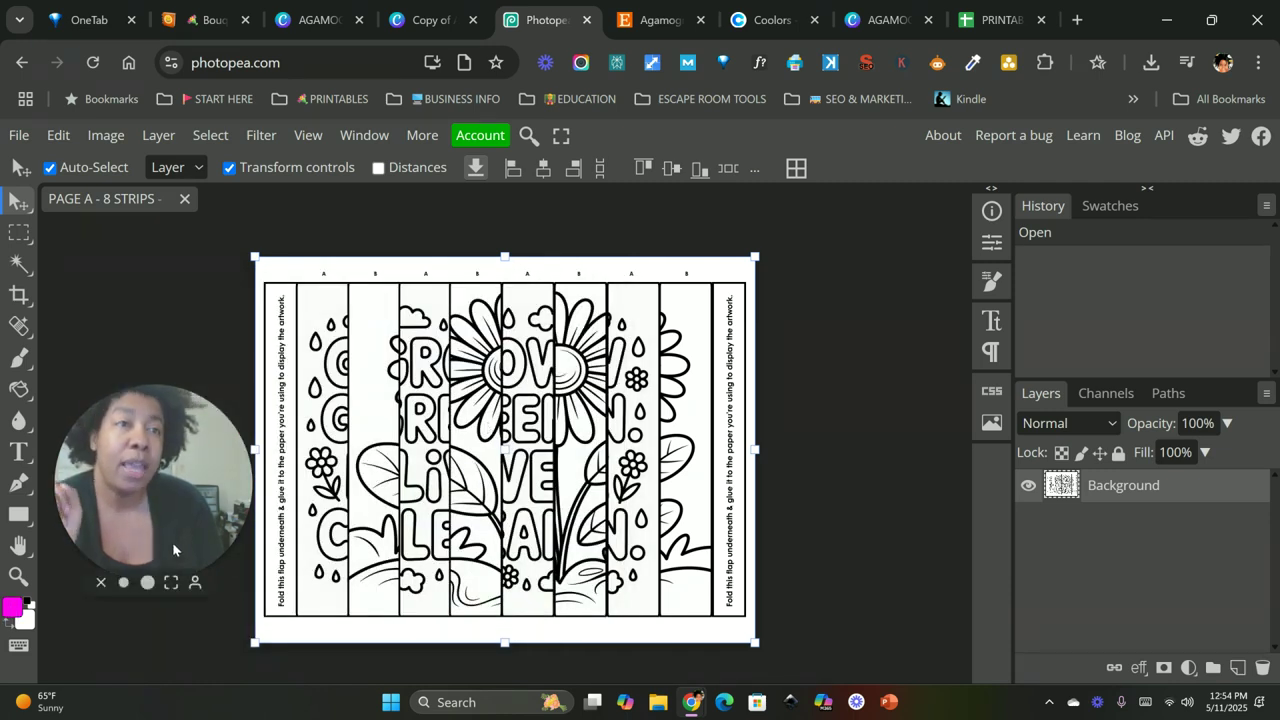
- Activate the Paint Bucket Tool for colouring the strips artwork
left_click(21, 393)
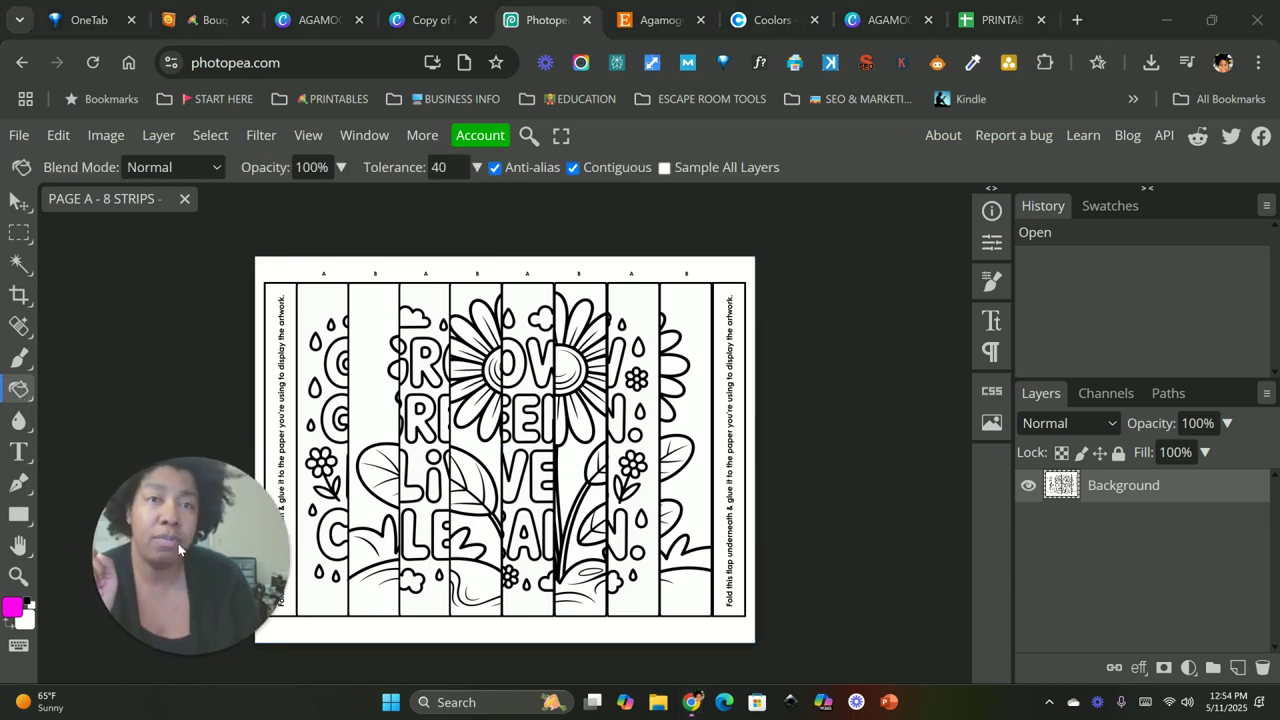
right_click(19, 389)
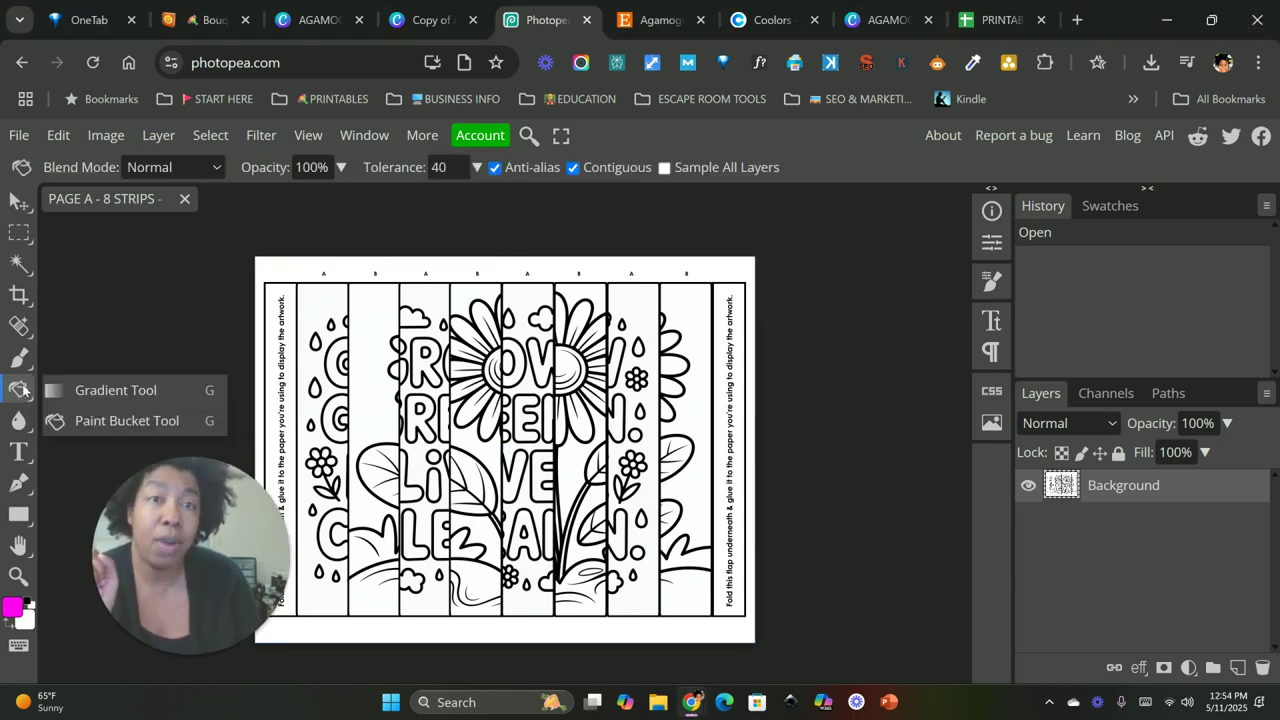
left_click(109, 421)
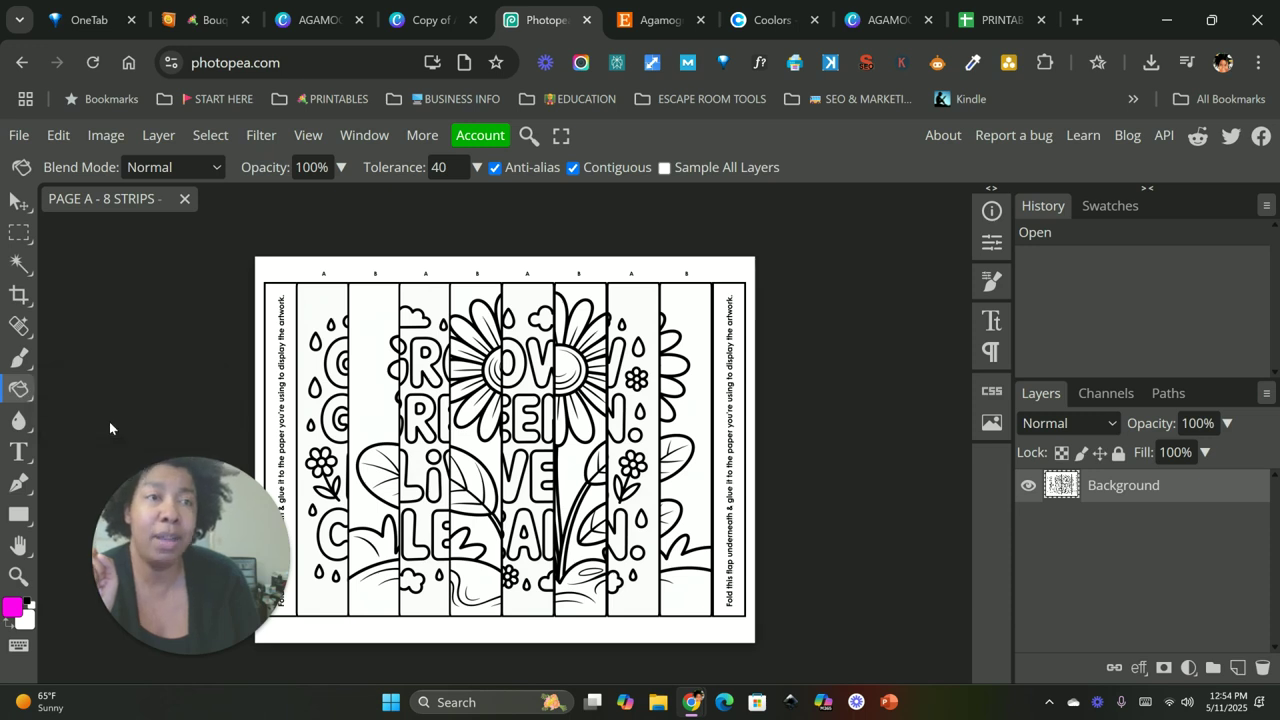
- Try filling the page's outer margin with magenta, and undo the fill
left_click(323, 276)
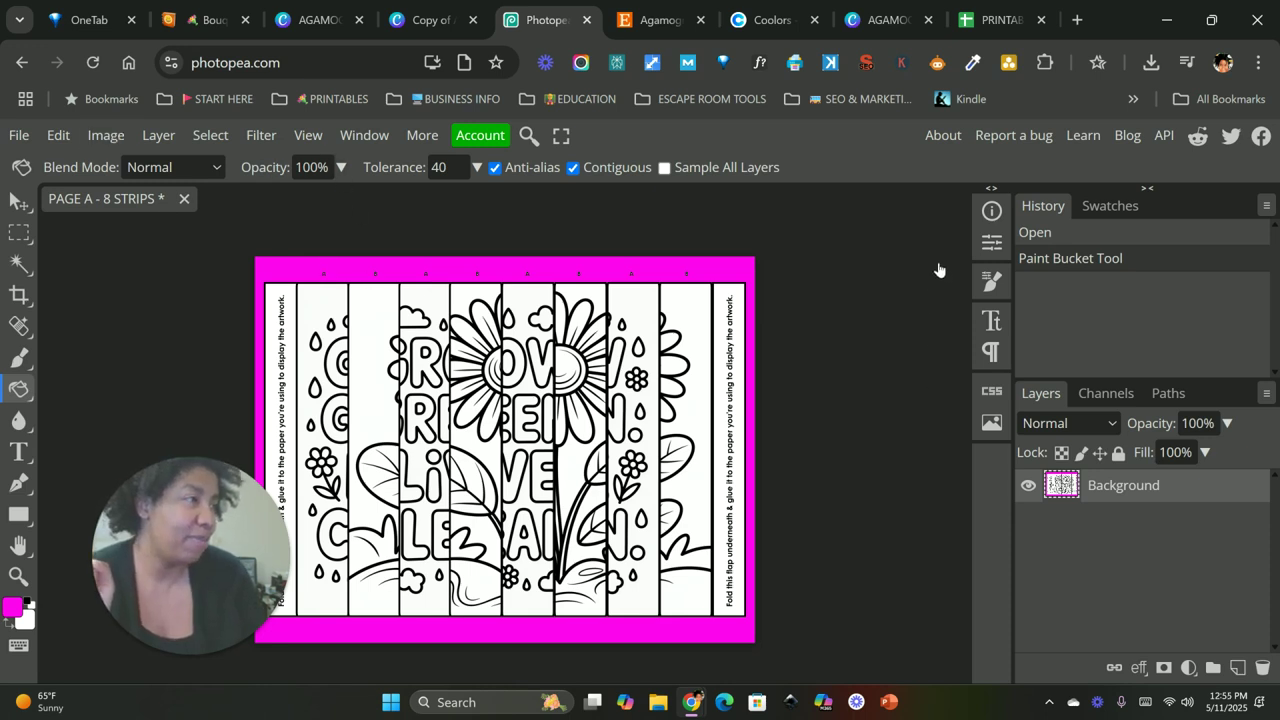
key("ctrl+z")
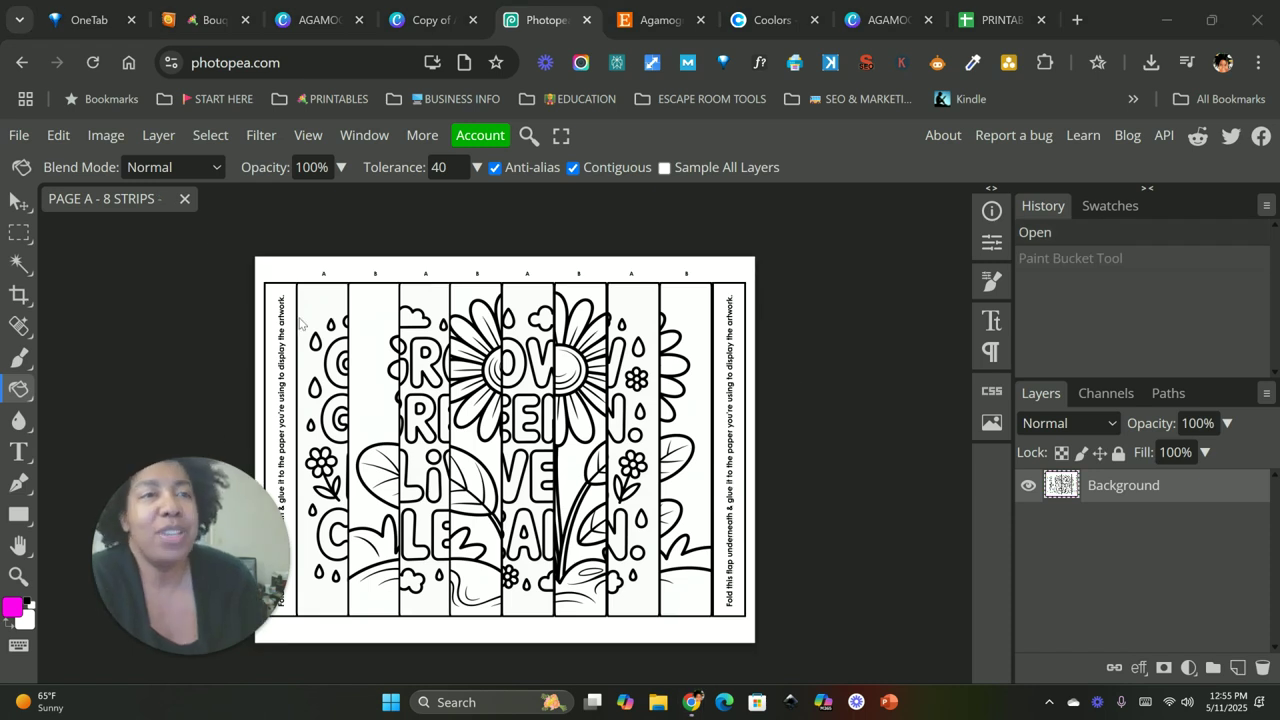
left_click(60, 136)
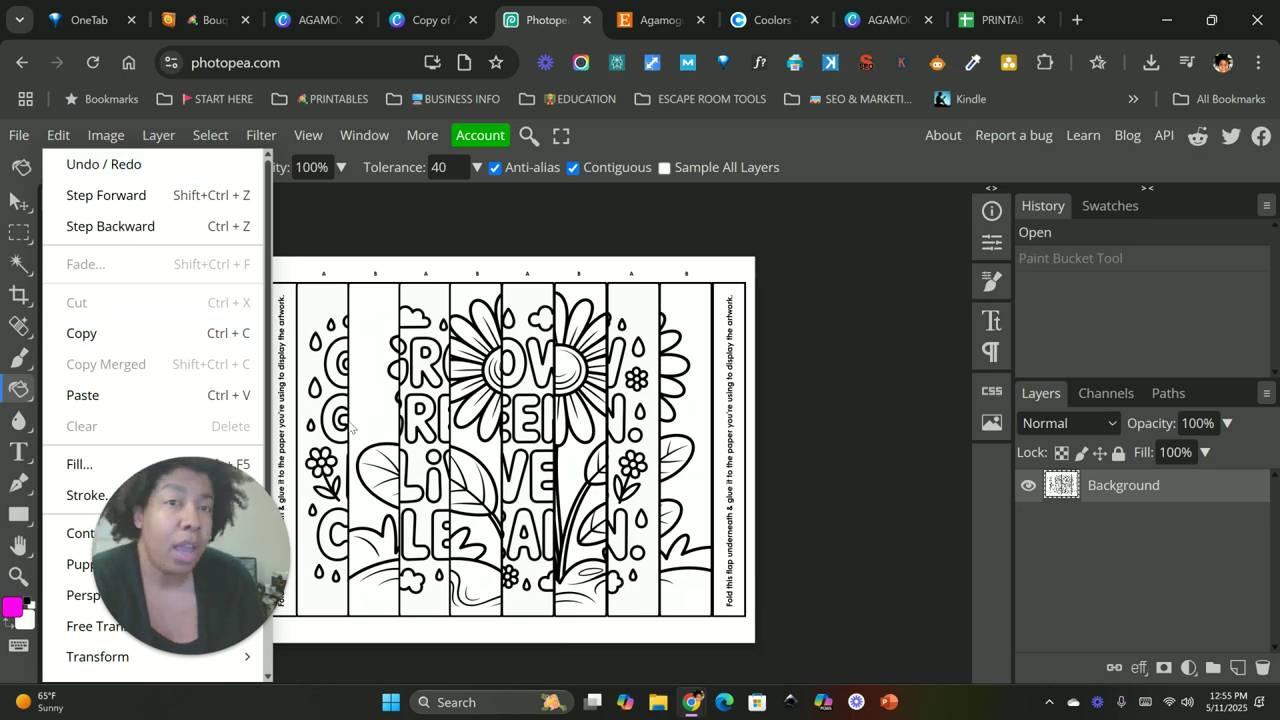
left_click(50, 136)
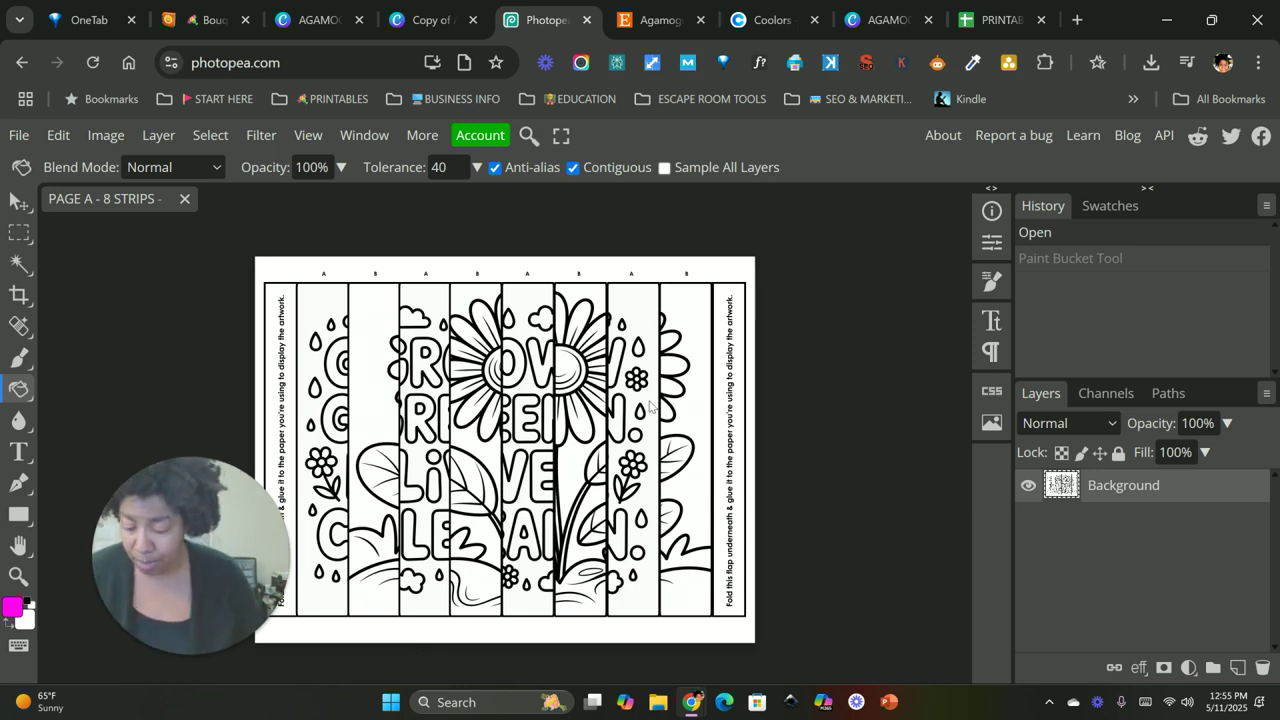
- Fill the word GROW's G on the first strip and its G, R and O pieces on the third strip with magenta
key("ctrl+plus")
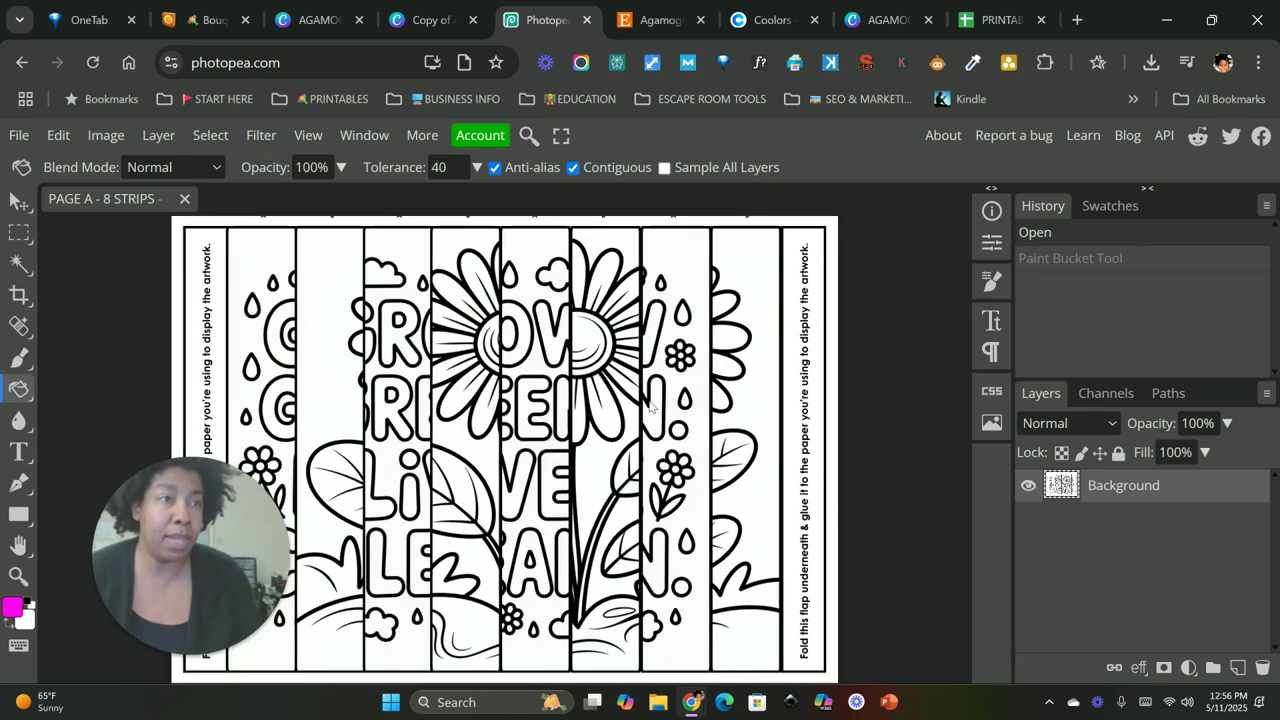
key("ctrl+plus")
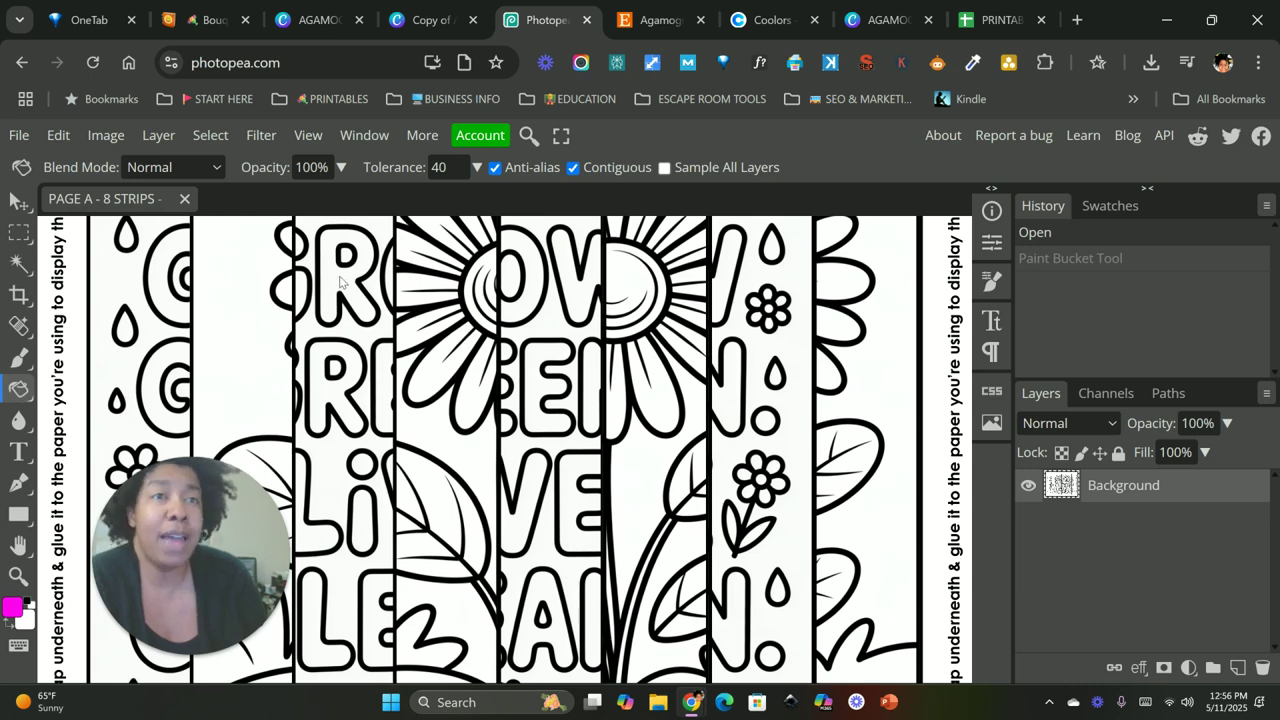
left_click(168, 256)
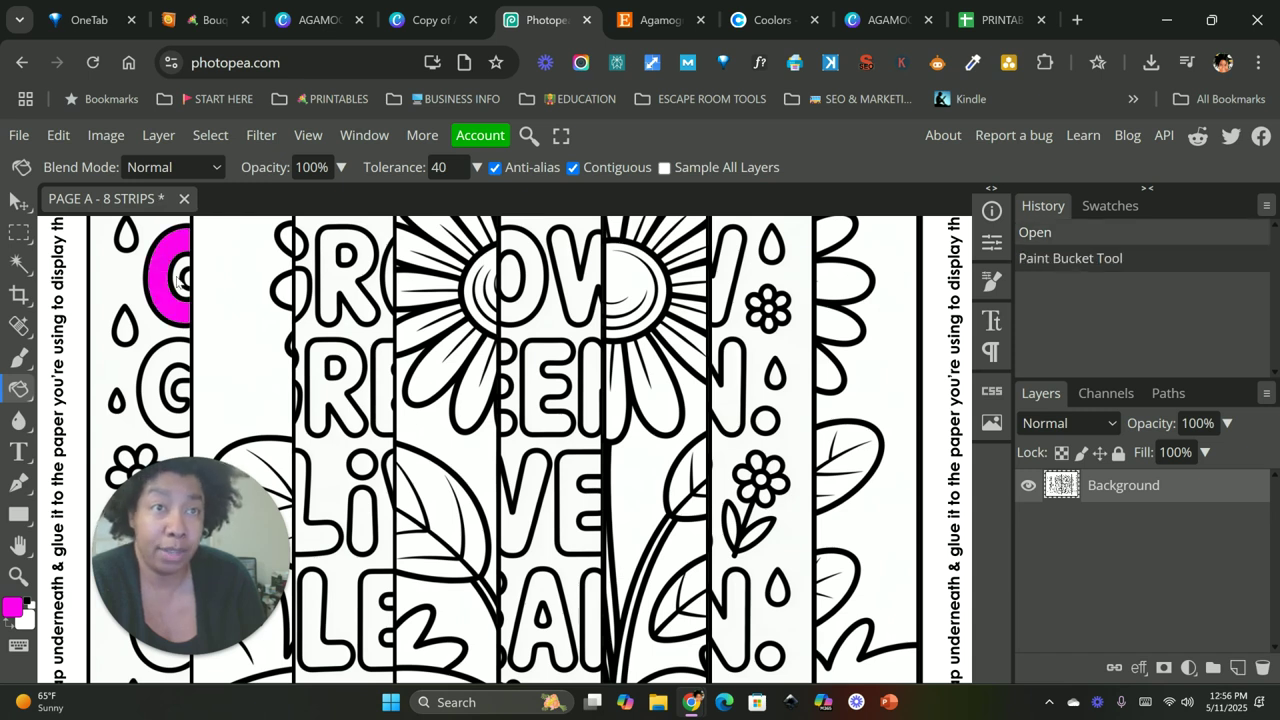
left_click(250, 280)
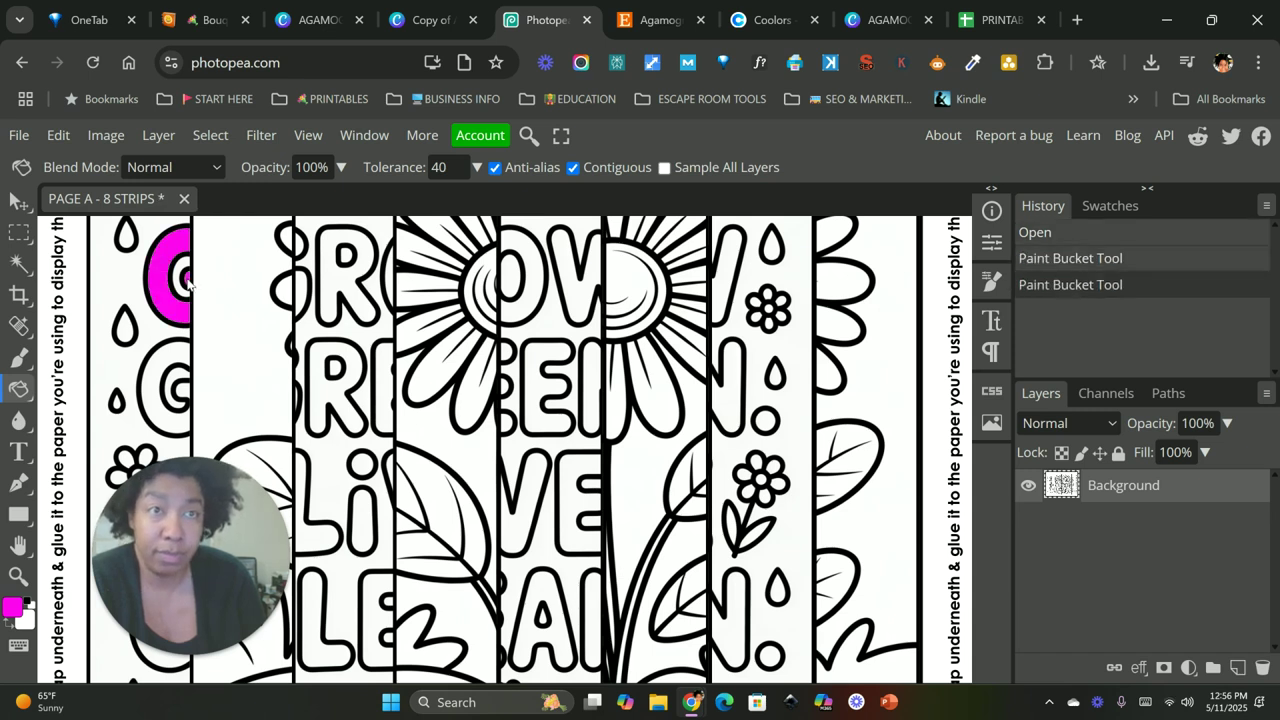
left_click(325, 288)
left_click(303, 290)
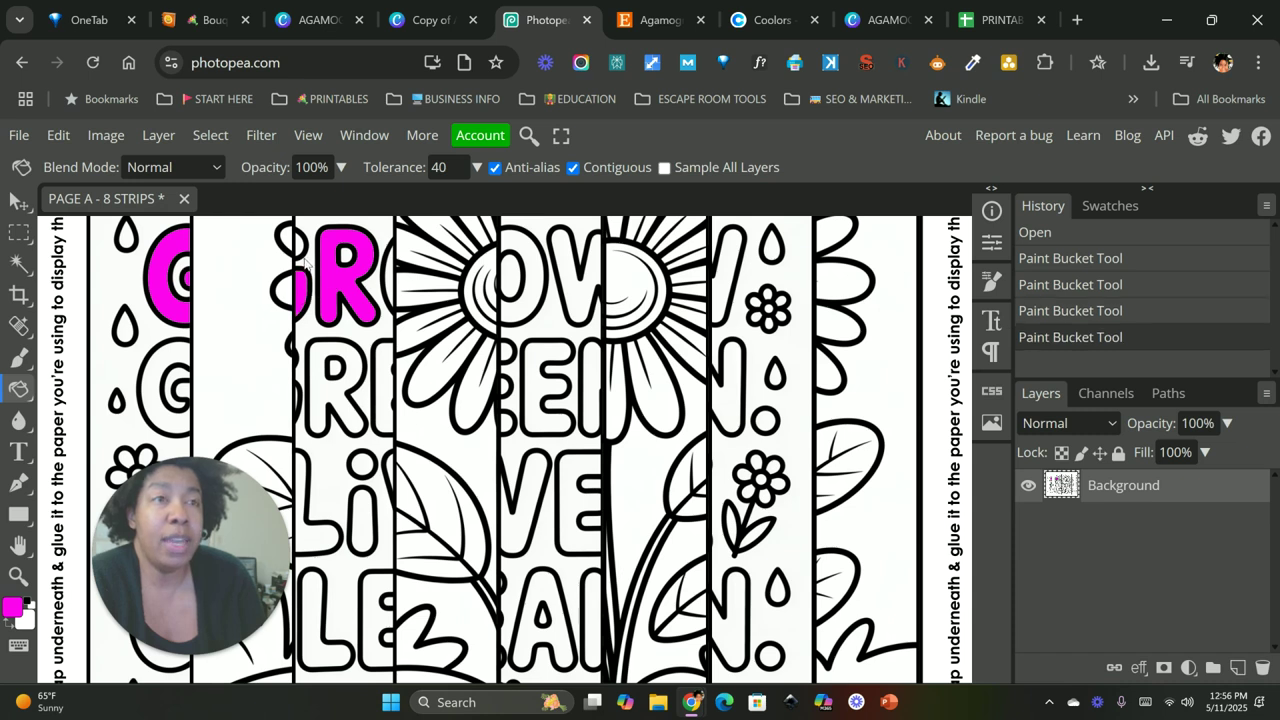
left_click(300, 250)
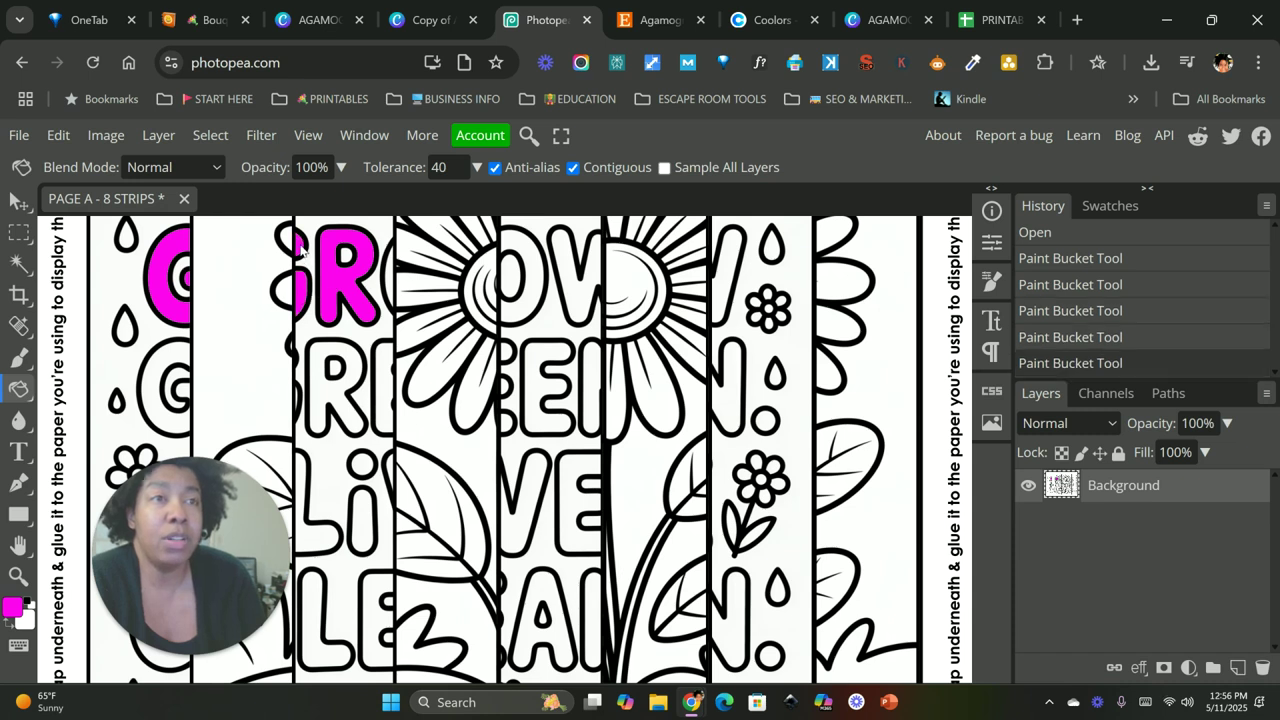
left_click(388, 278)
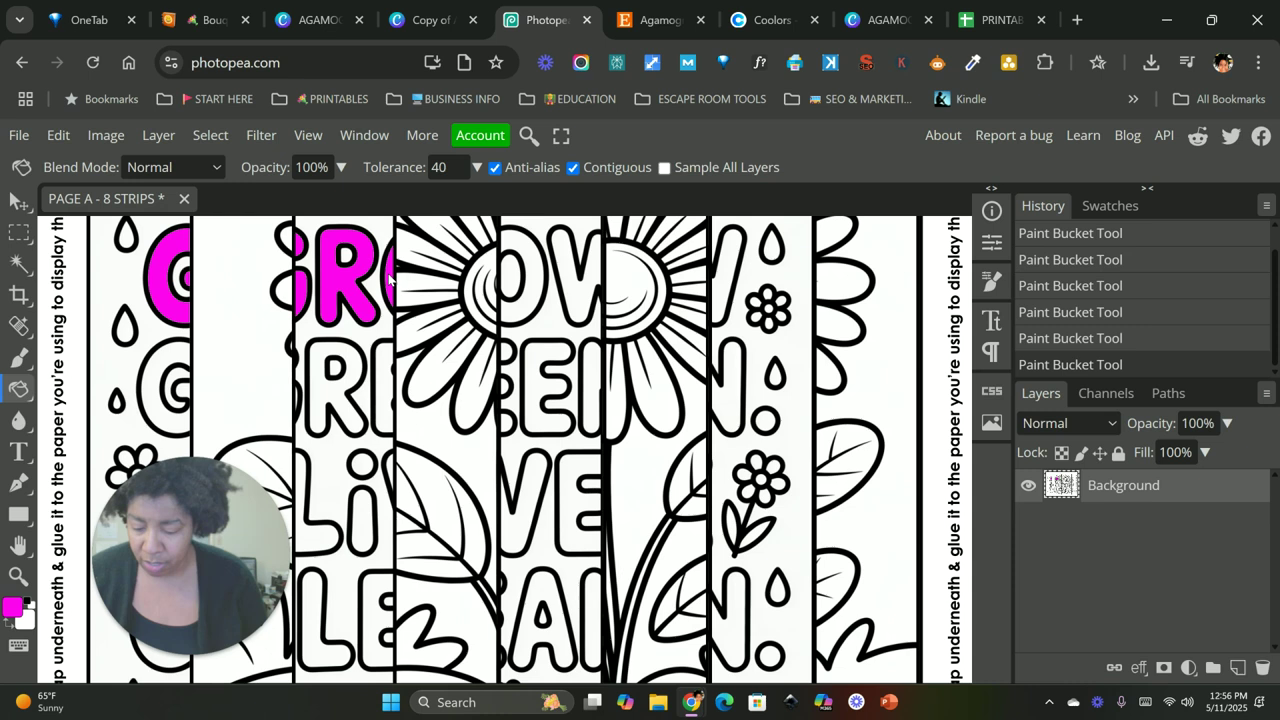
- Fill the O and W pieces of GROW on the fifth strip with magenta
key("ctrl+plus")
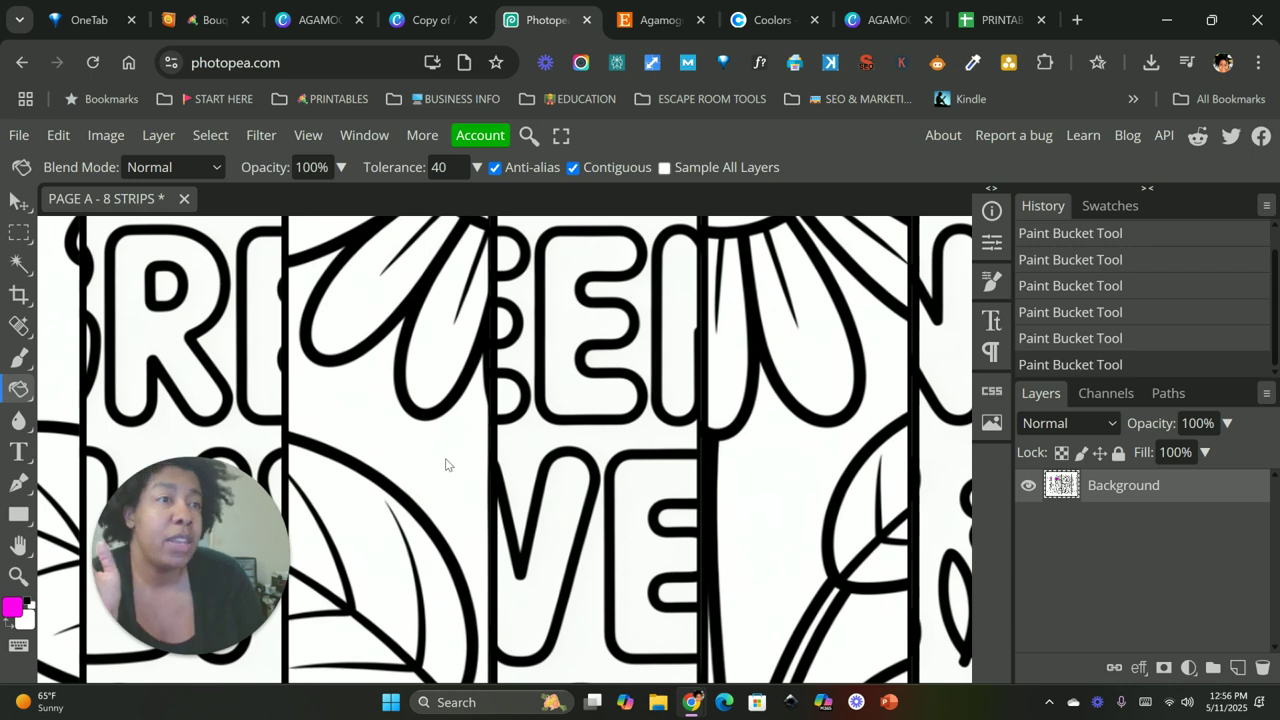
scroll(411, 524, "up", 5)
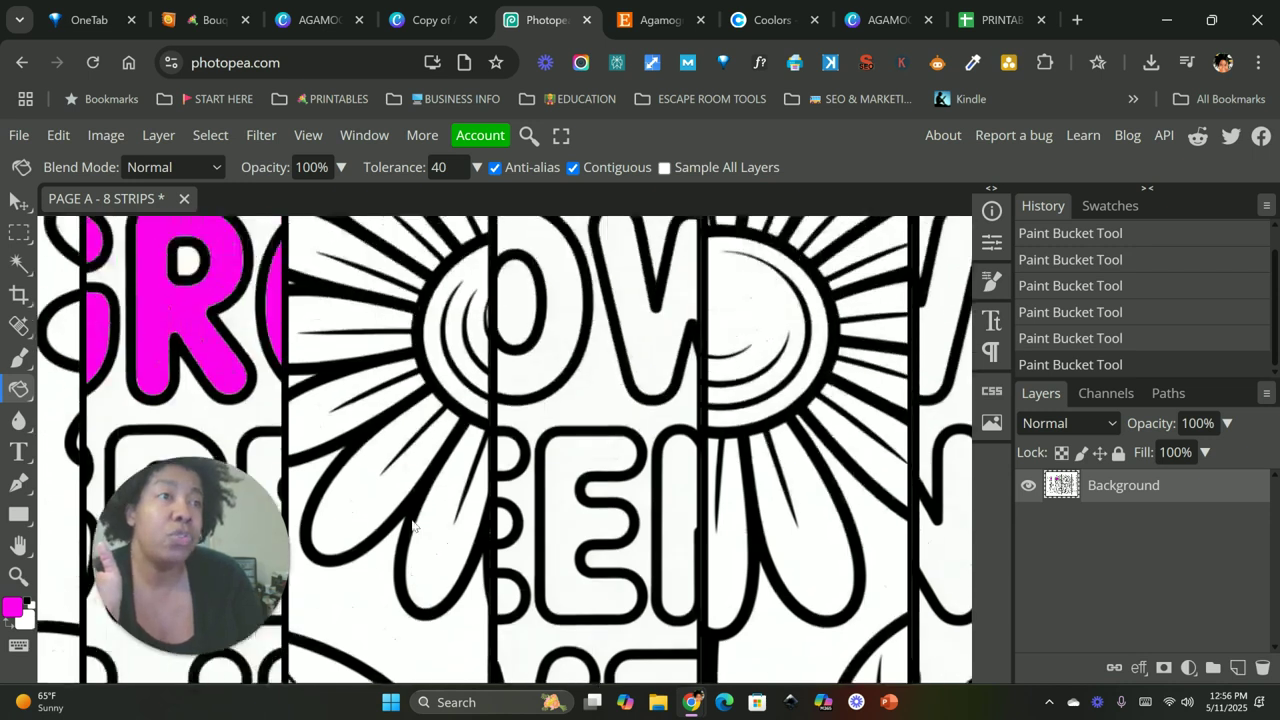
scroll(411, 524, "down", 1)
scroll(411, 524, "down", 2)
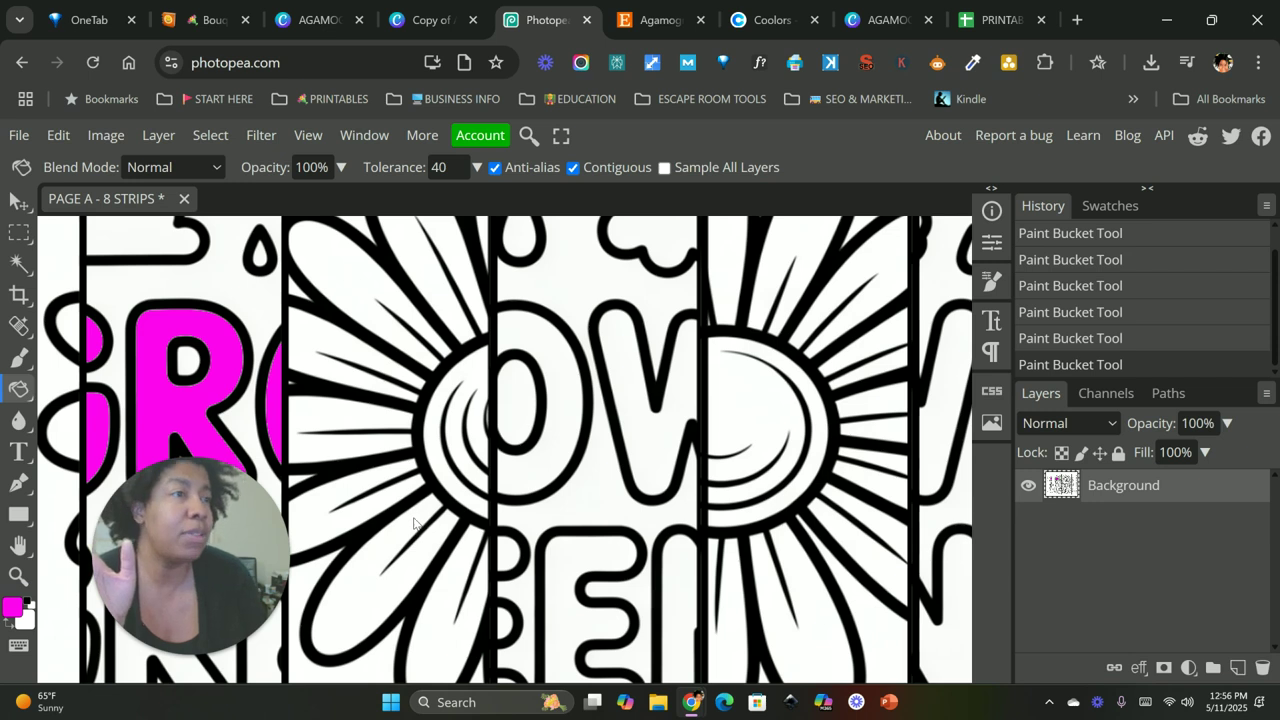
scroll(537, 393, "up", 1)
left_click(537, 393)
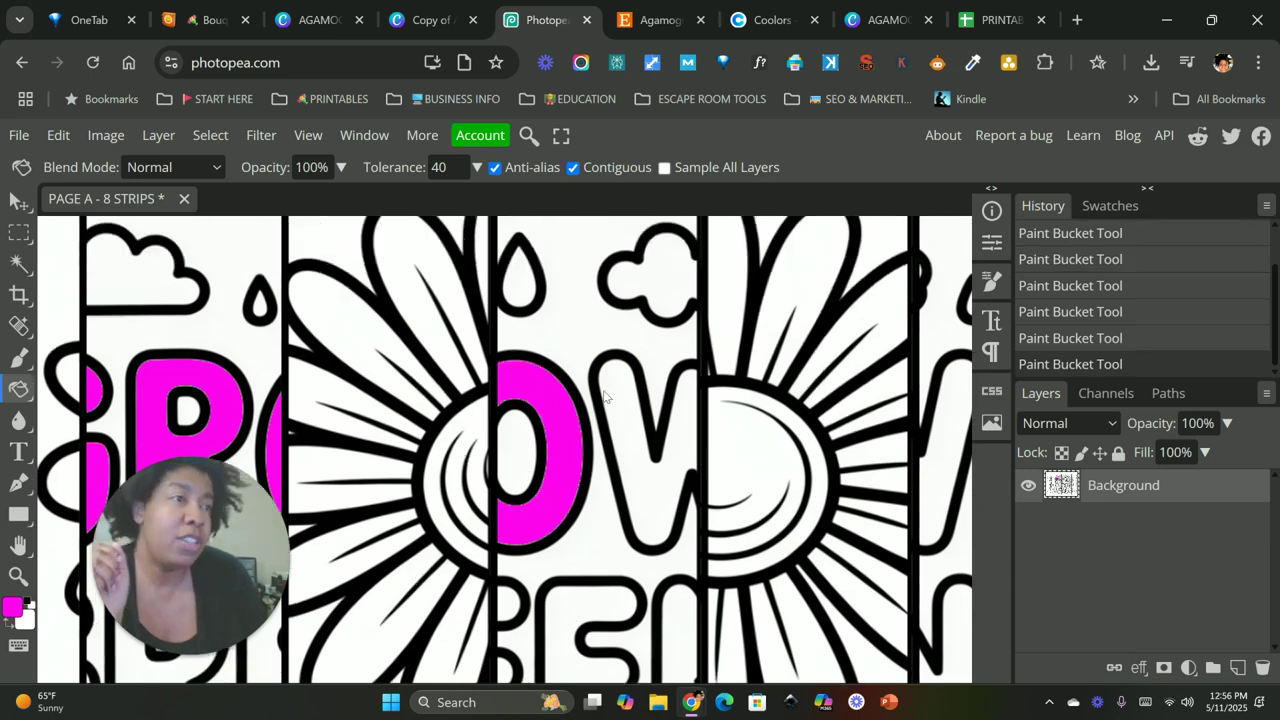
left_click(615, 391)
- Fill the word GREEN's E pieces on the fifth strip and its R and E on the third strip with magenta
scroll(600, 447, "down", 3)
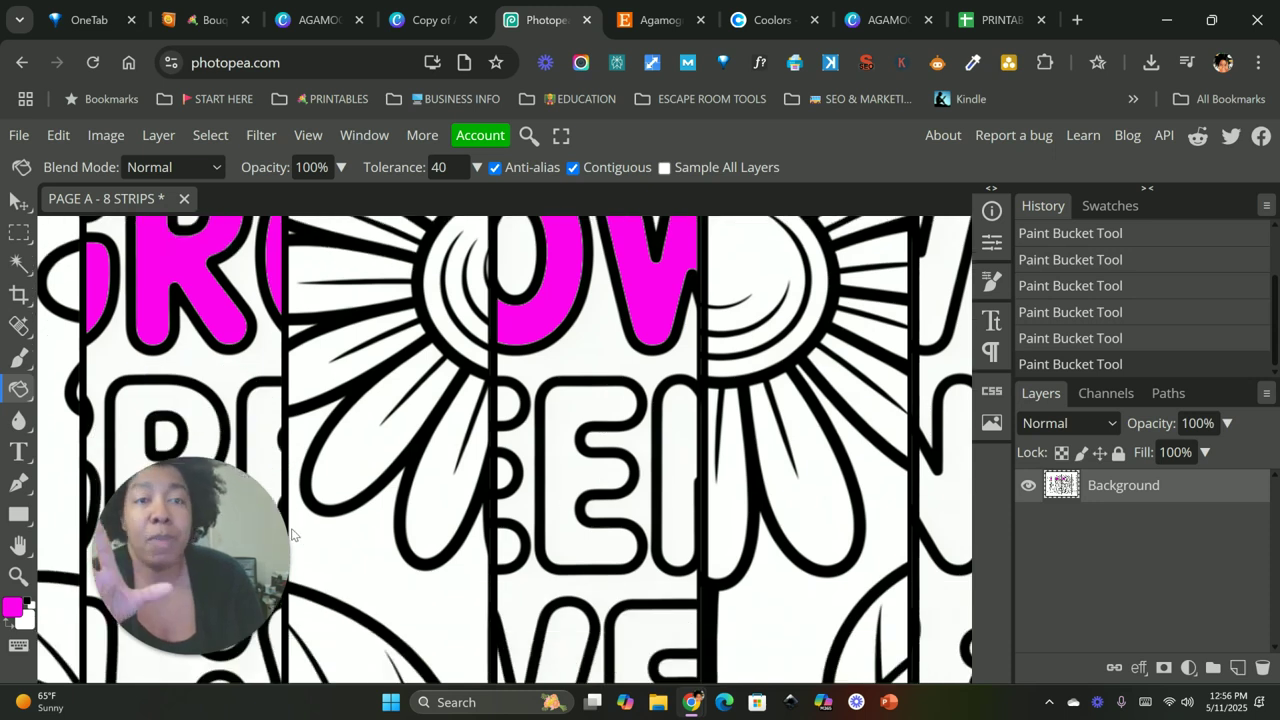
left_click(563, 420)
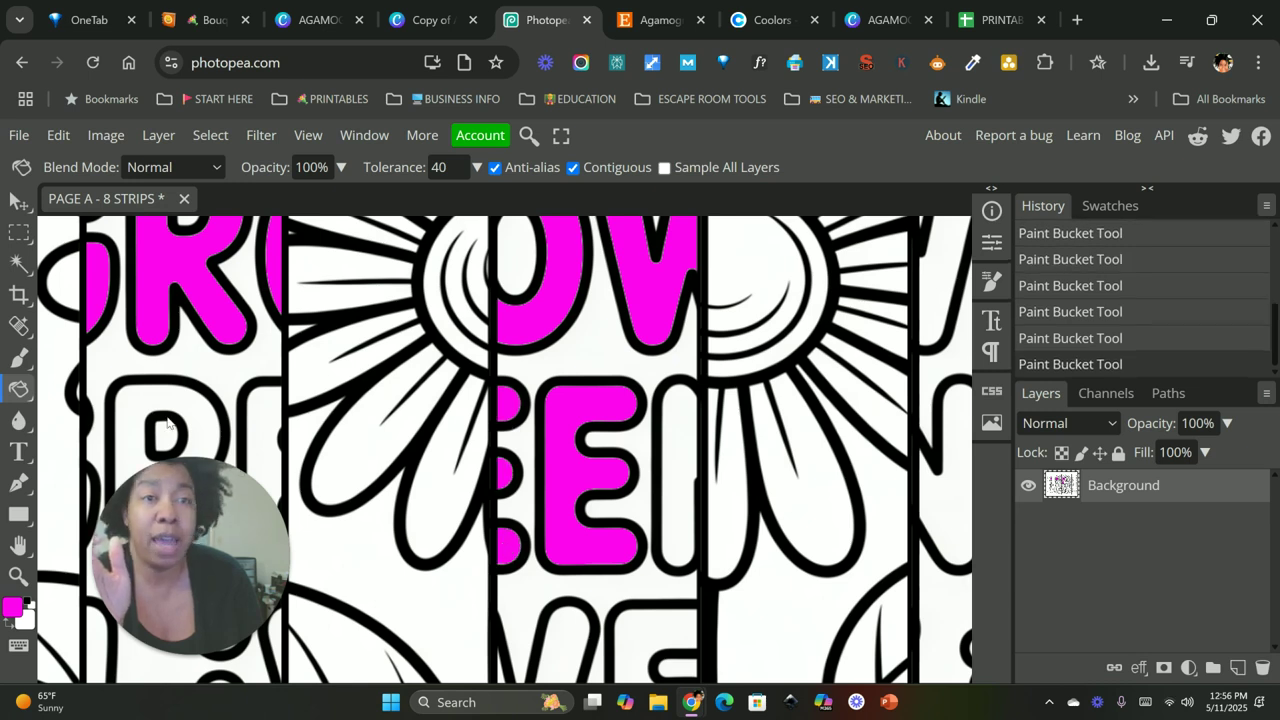
left_click(208, 405)
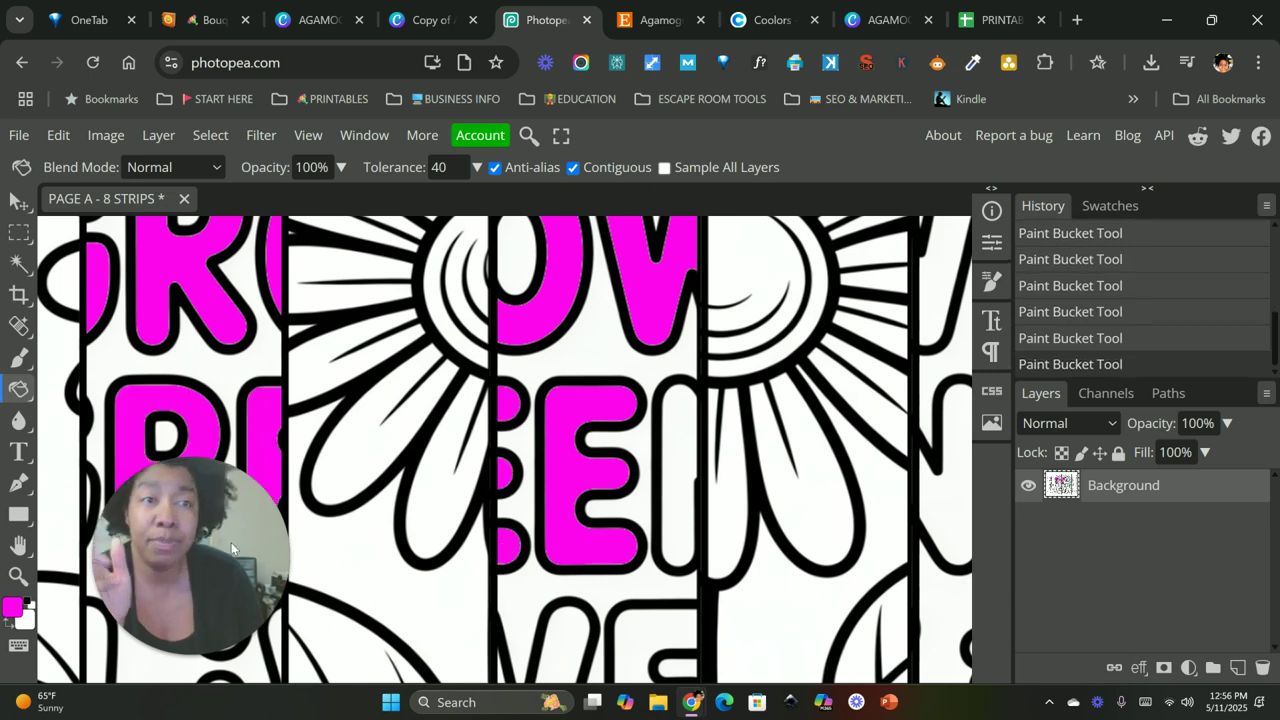
scroll(425, 372, "down", 1)
scroll(425, 372, "up", 1)
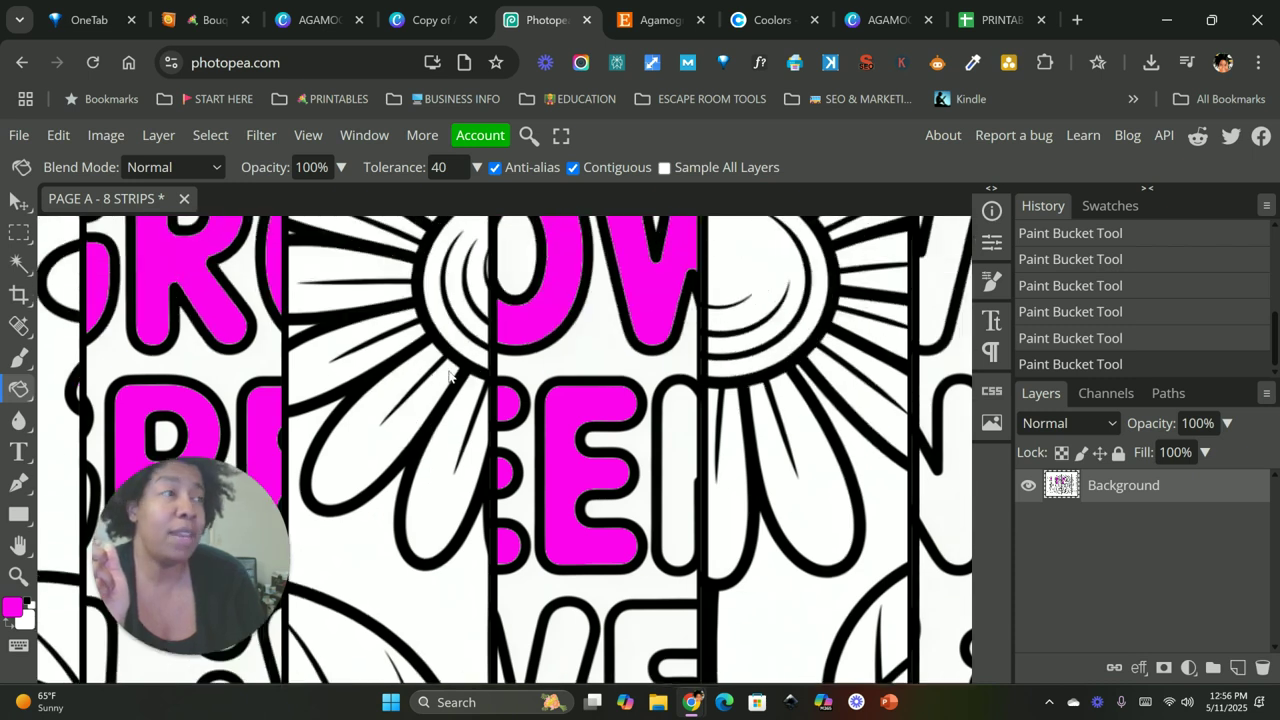
- Fill the remaining W piece of GROW and the remaining N pieces and first-strip G of GREEN with magenta
scroll(451, 377, "down", 2)
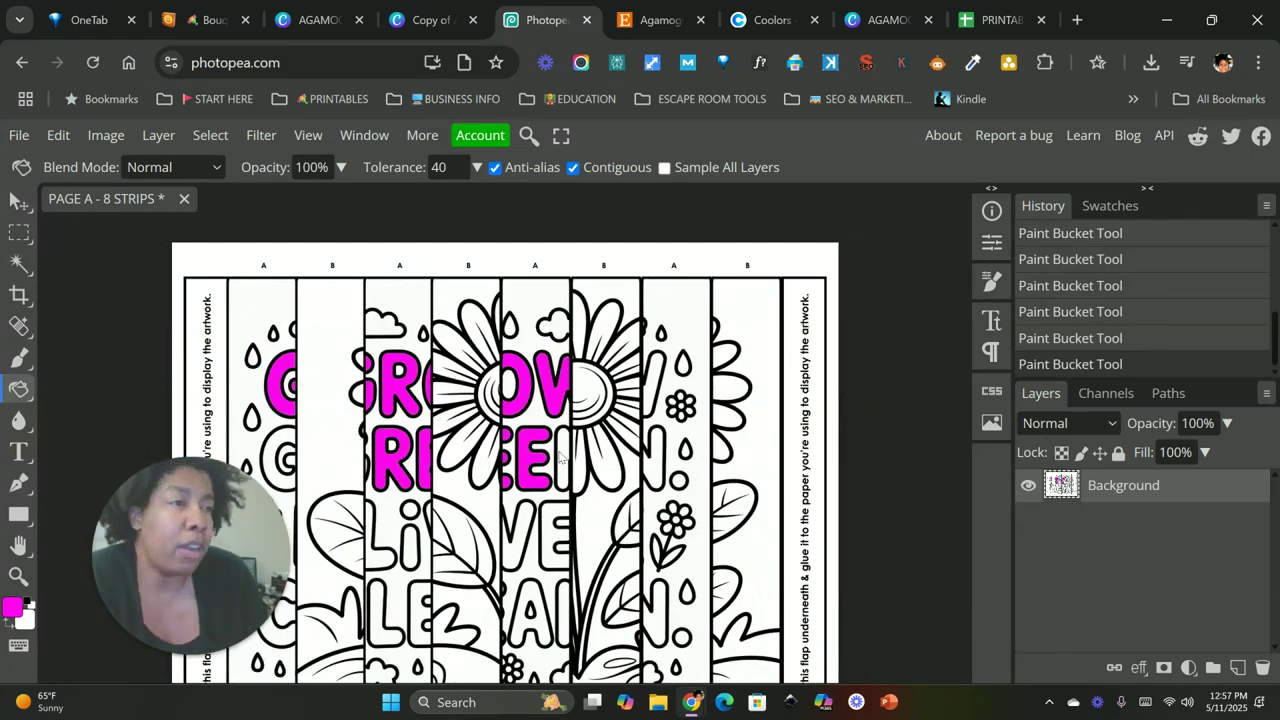
left_click(660, 370)
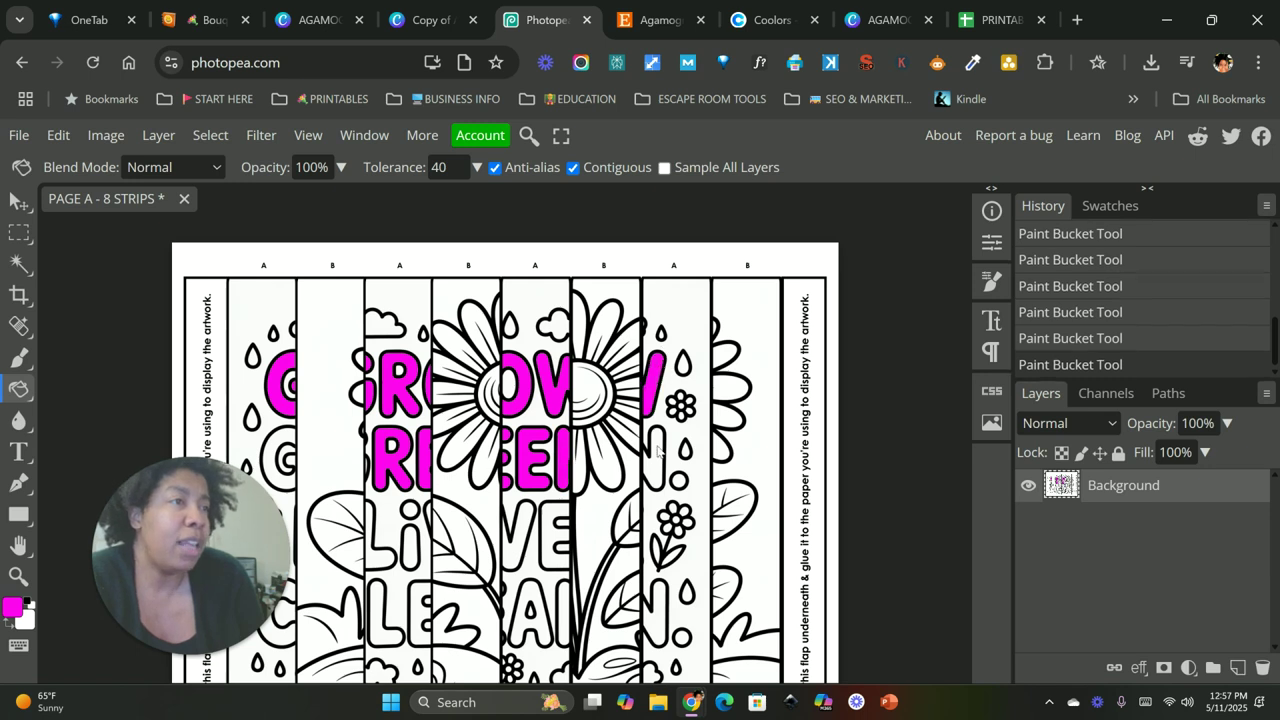
left_click(653, 474)
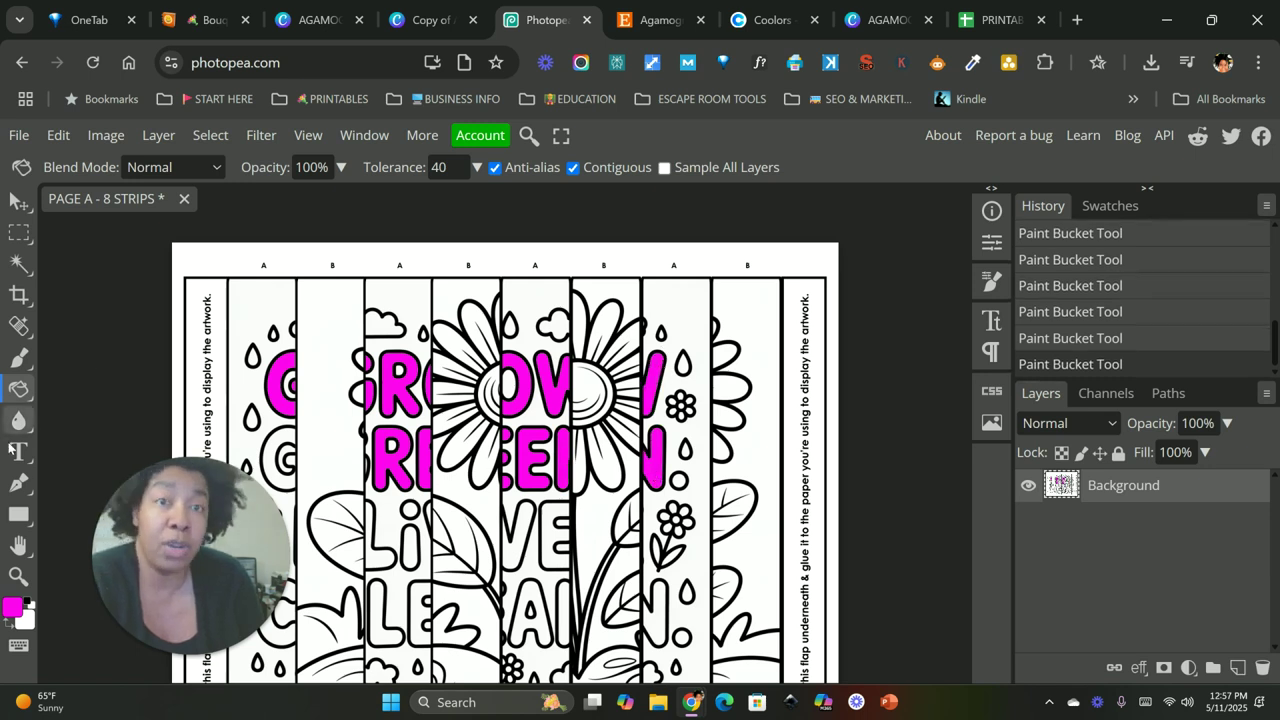
left_click(728, 358)
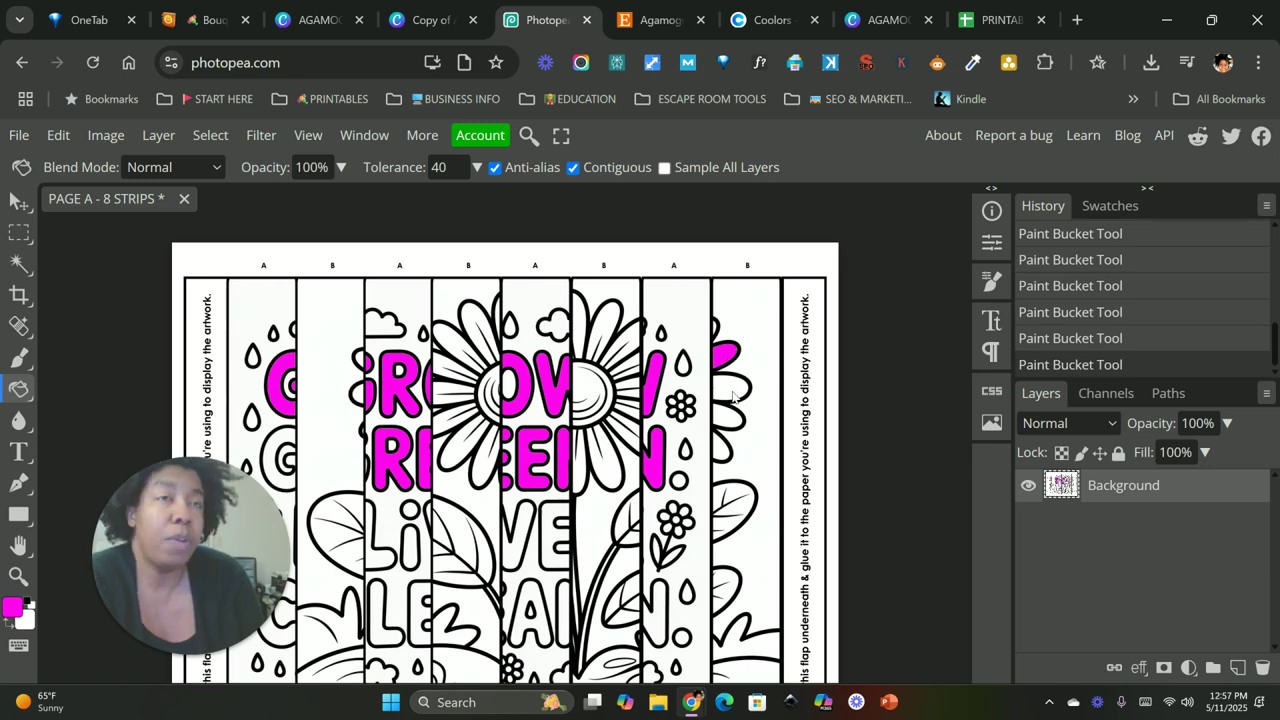
key("ctrl+z")
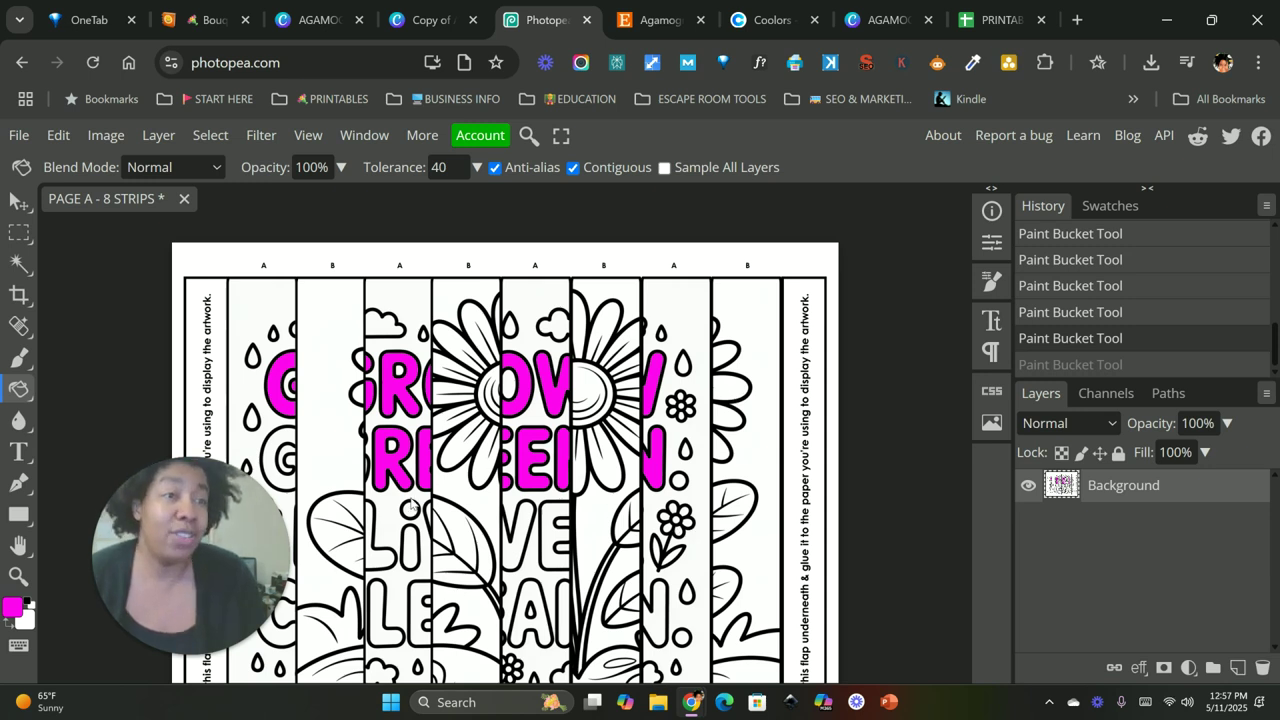
left_click(283, 443)
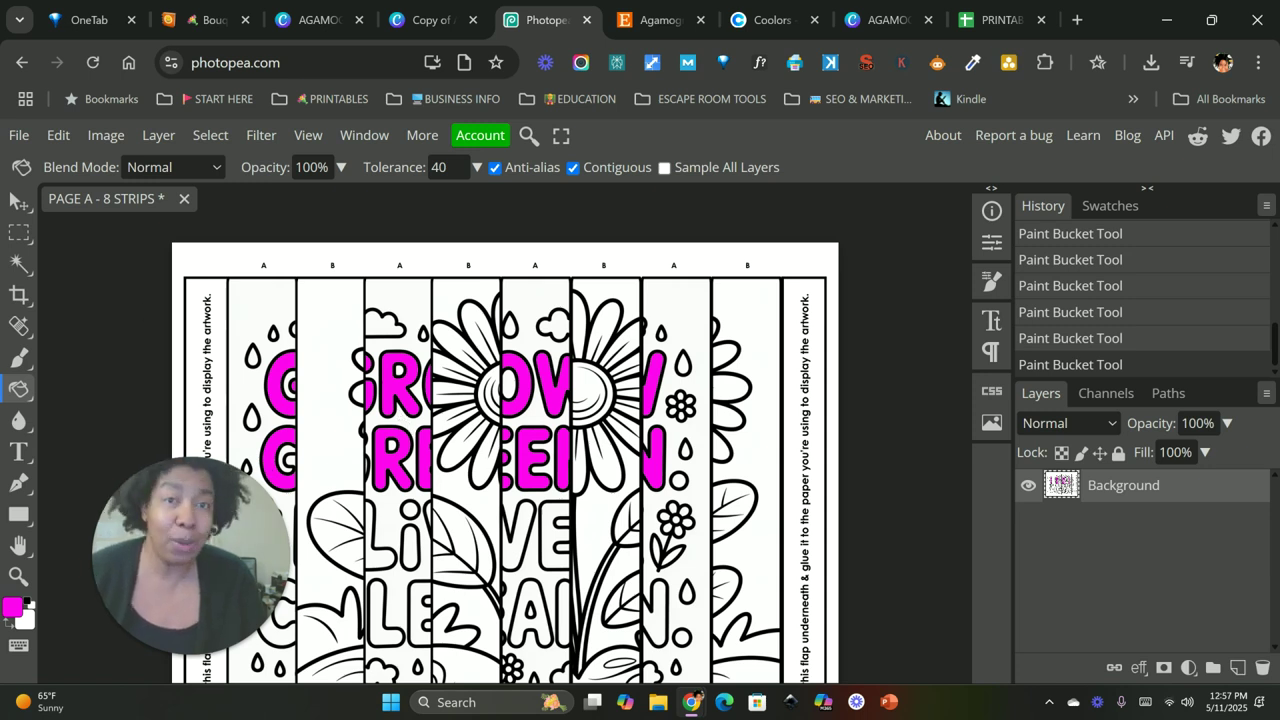
- Open the foreground colour picker, and switch to the Coolors website to open its trending palettes
left_click(12, 608)
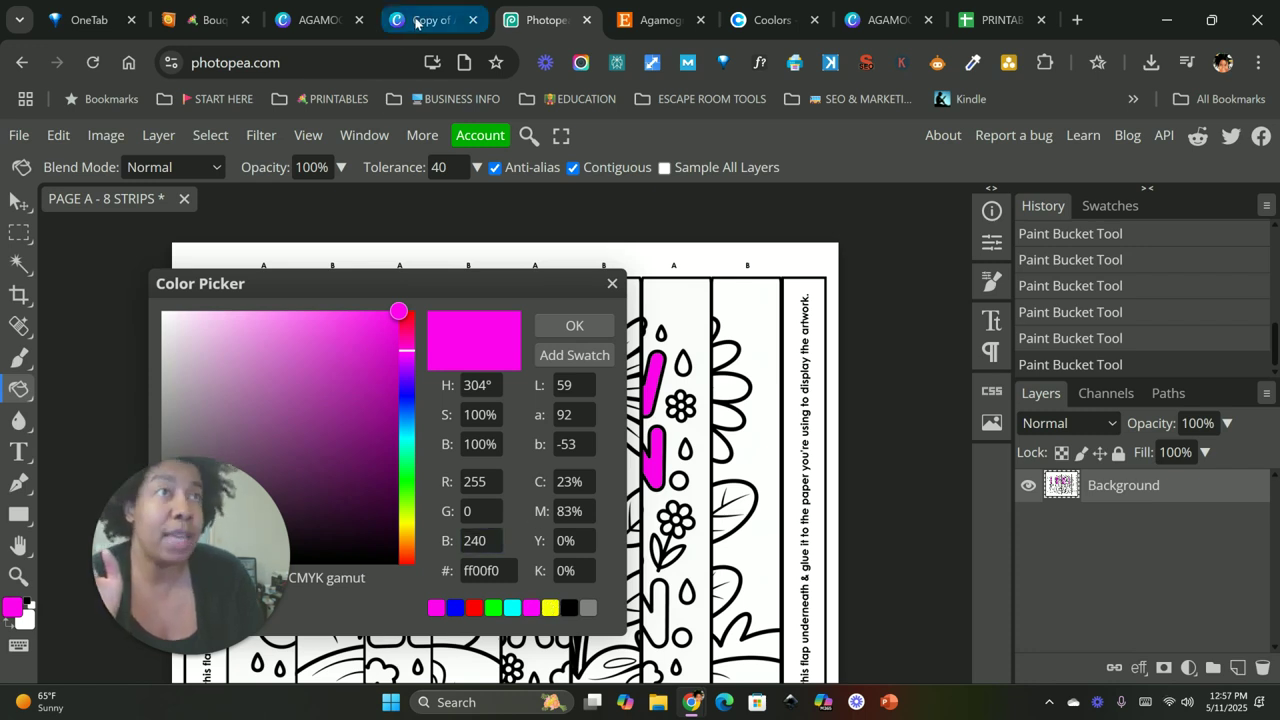
left_click(772, 20)
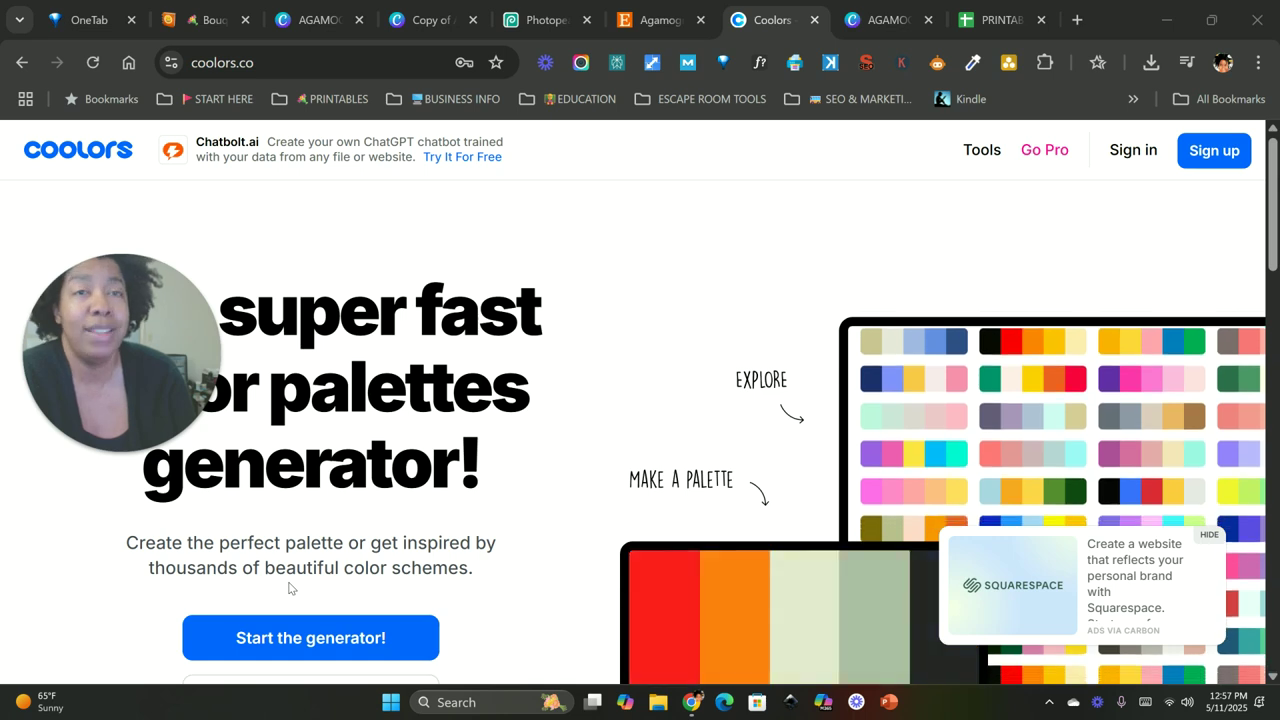
scroll(372, 500, "down", 3)
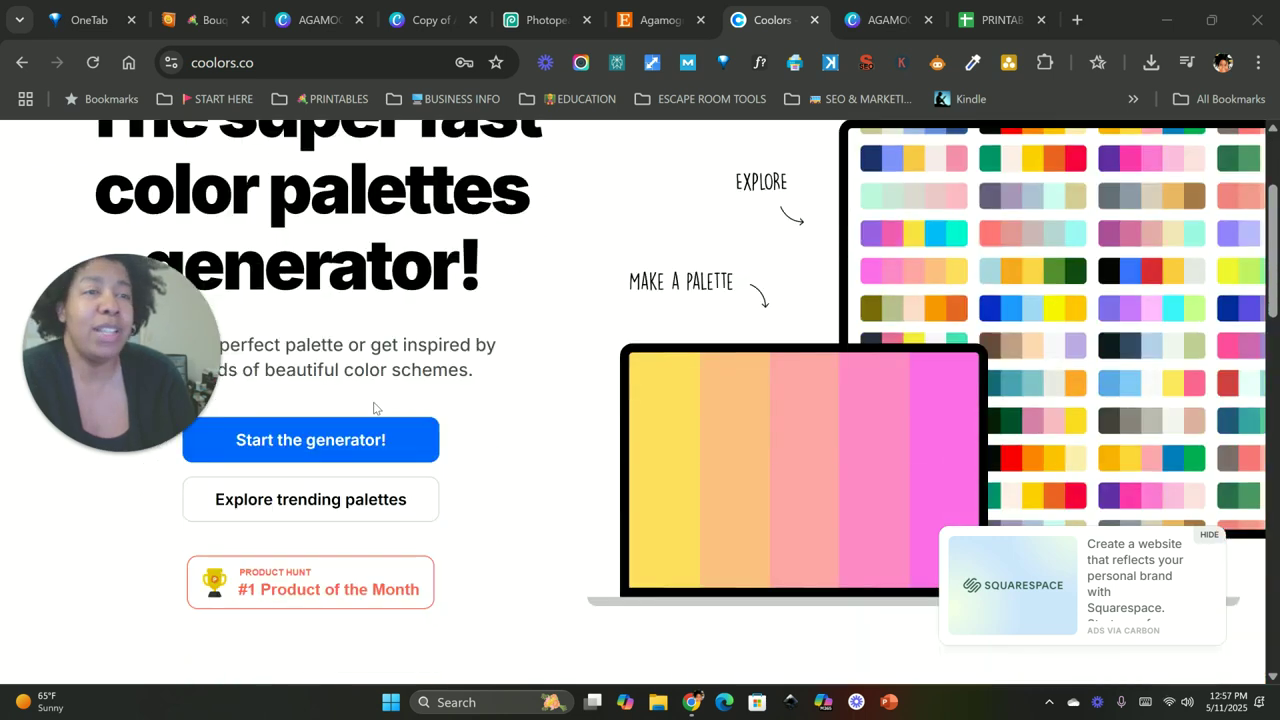
scroll(375, 407, "up", 1)
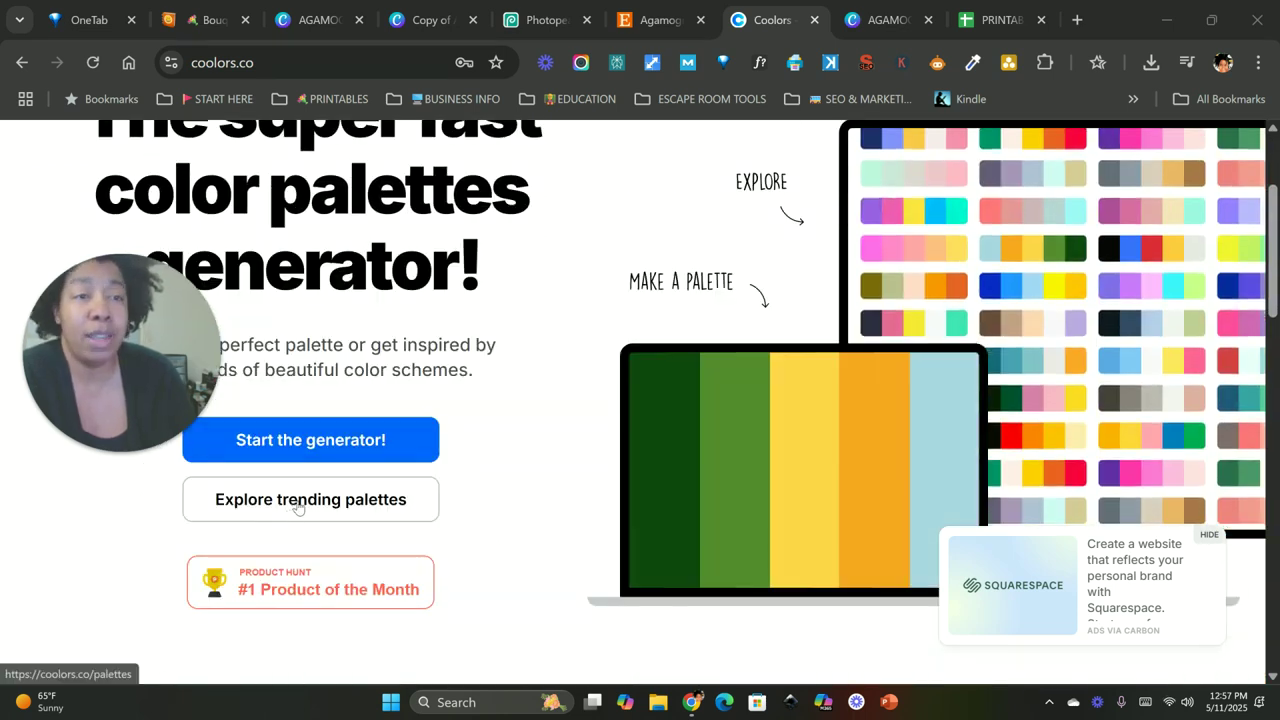
left_click(297, 505)
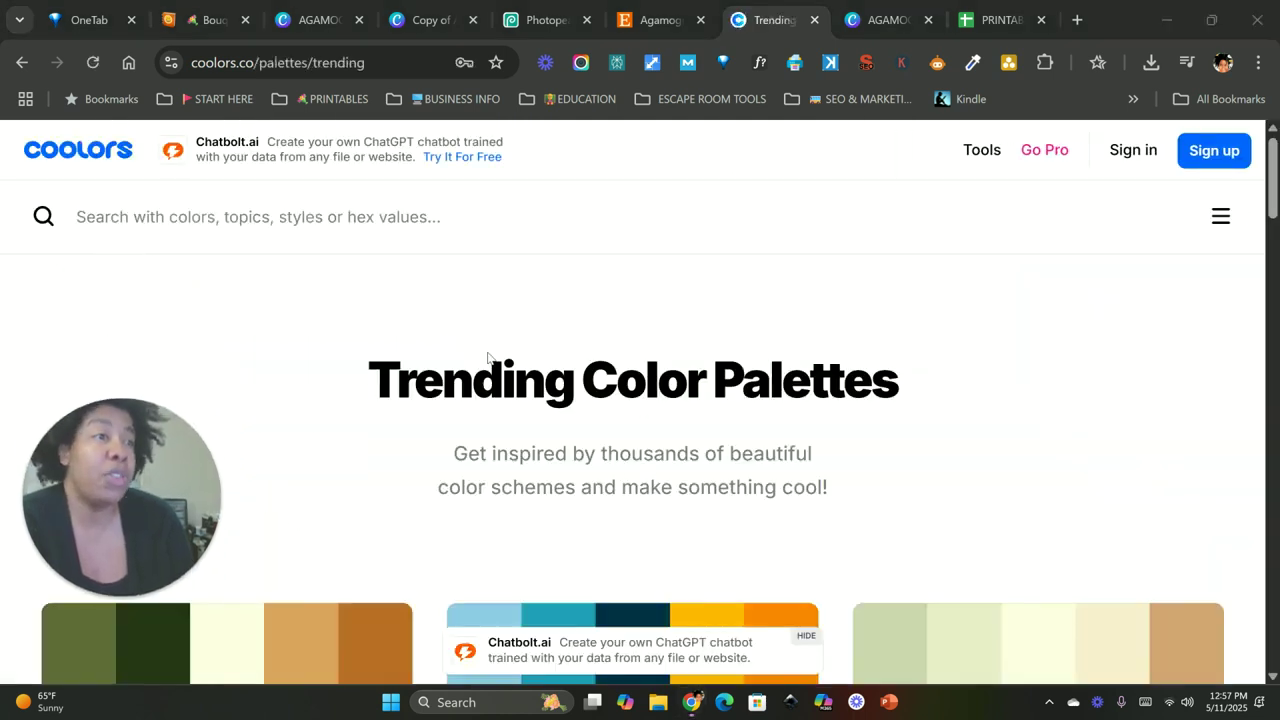
- Browse the trending colour palettes on Coolors for colour combinations and their hex codes
scroll(532, 449, "down", 2)
scroll(532, 449, "down", 2)
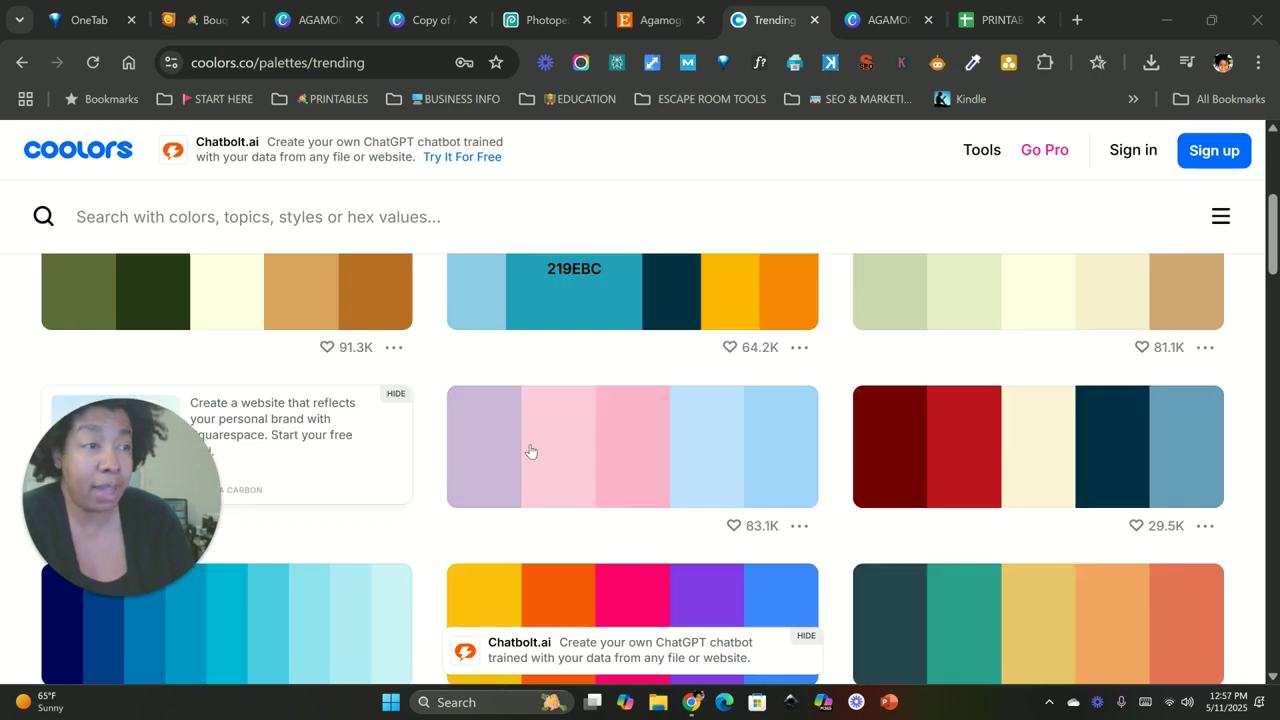
scroll(530, 460, "down", 3)
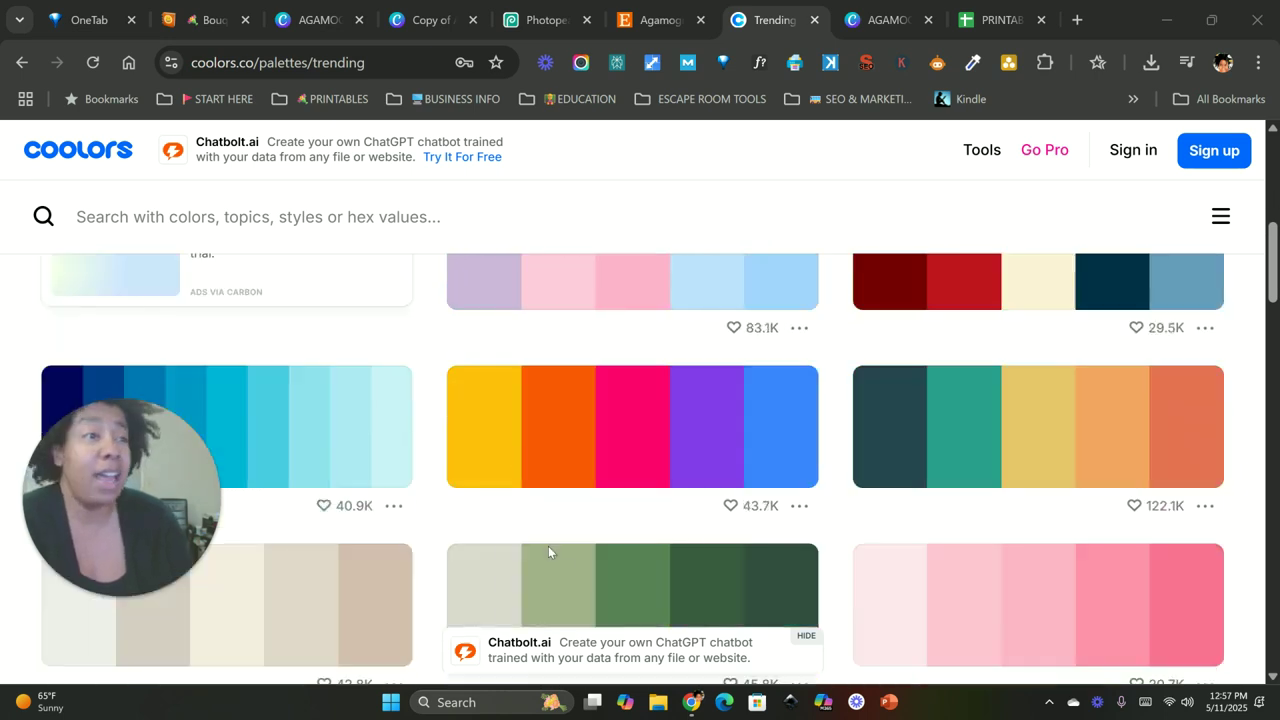
scroll(608, 505, "down", 2)
scroll(1098, 535, "up", 1)
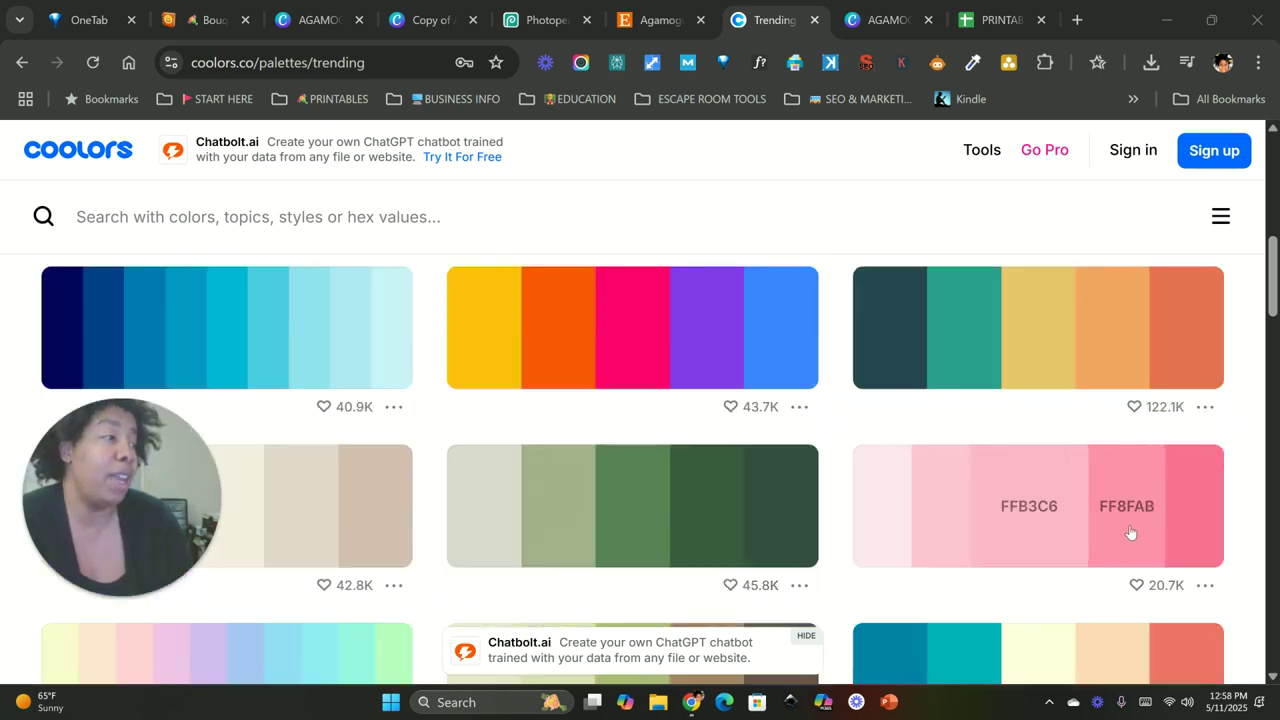
scroll(800, 556, "down", 2)
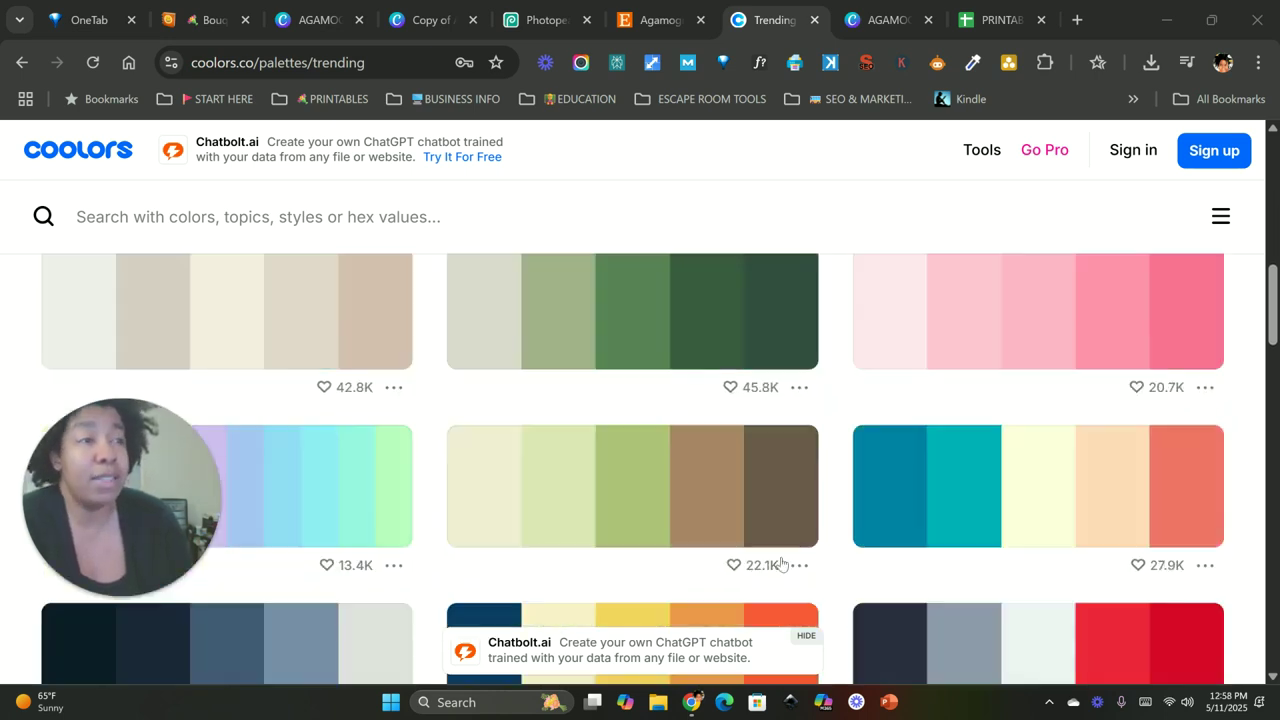
scroll(750, 556, "up", 1)
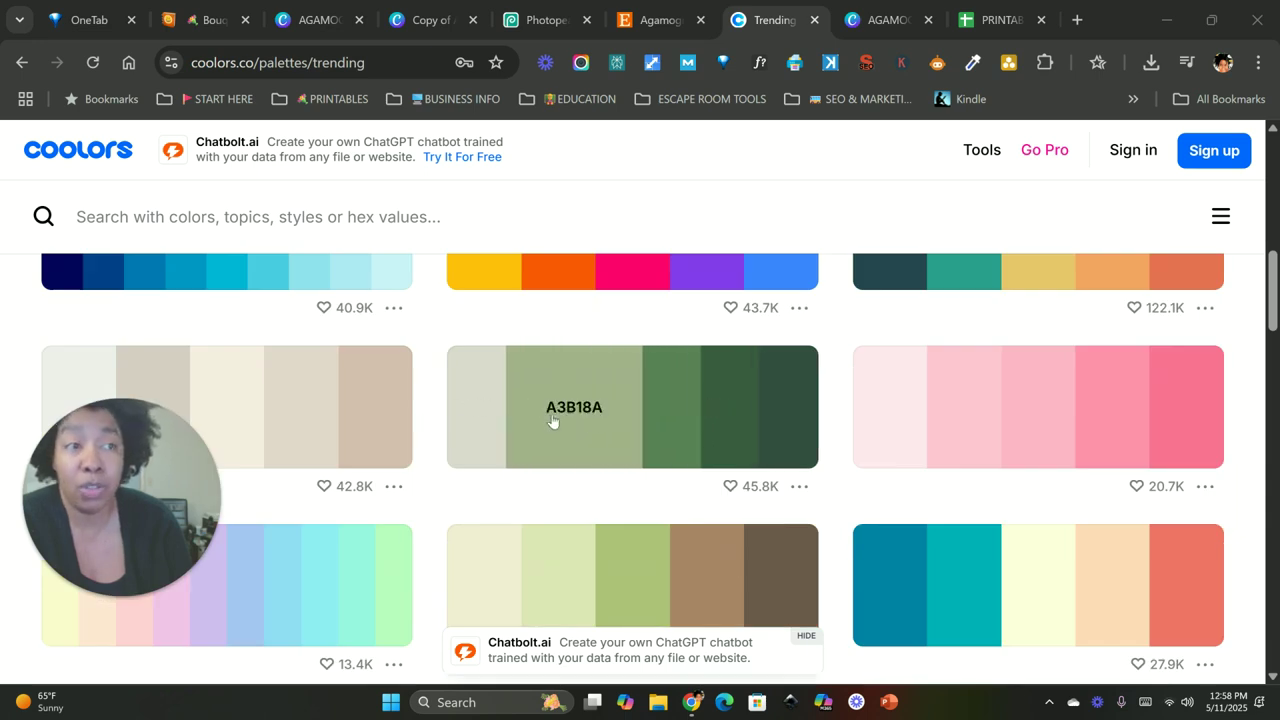
scroll(556, 450, "up", 3)
scroll(556, 453, "up", 4)
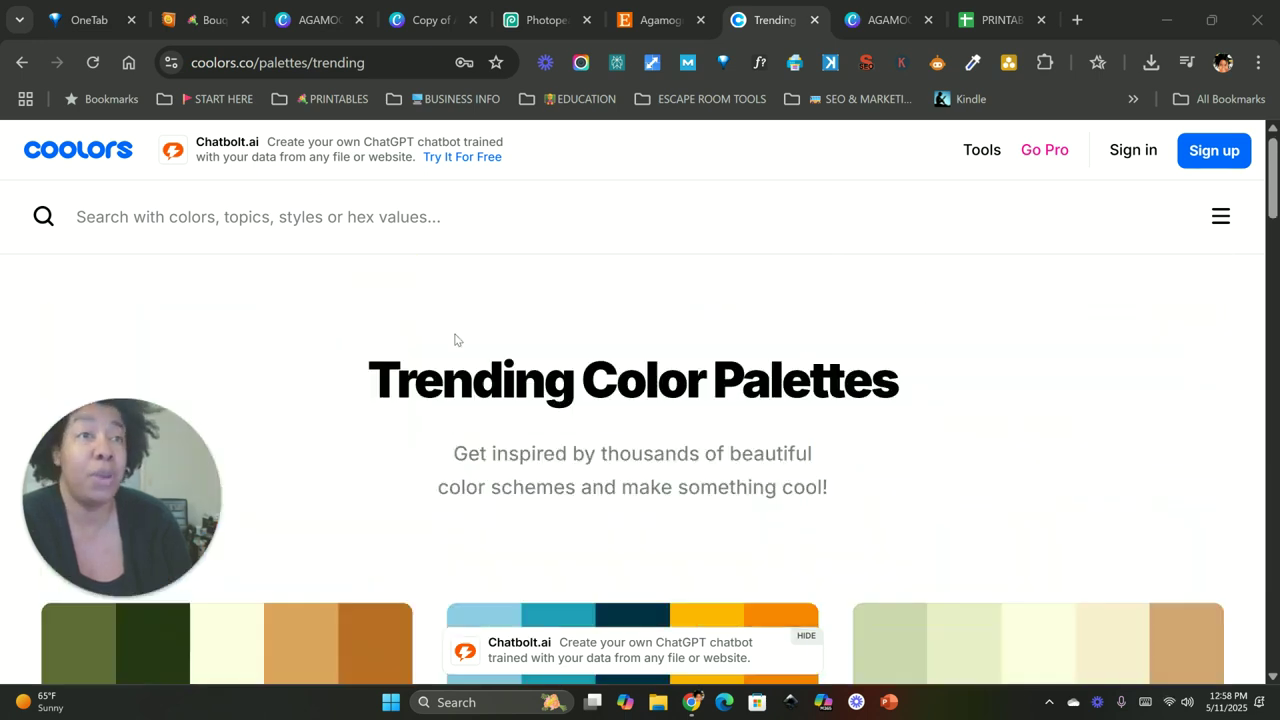
- Filter the Coolors palettes by the Wedding topic and close the filter options
left_click(320, 219)
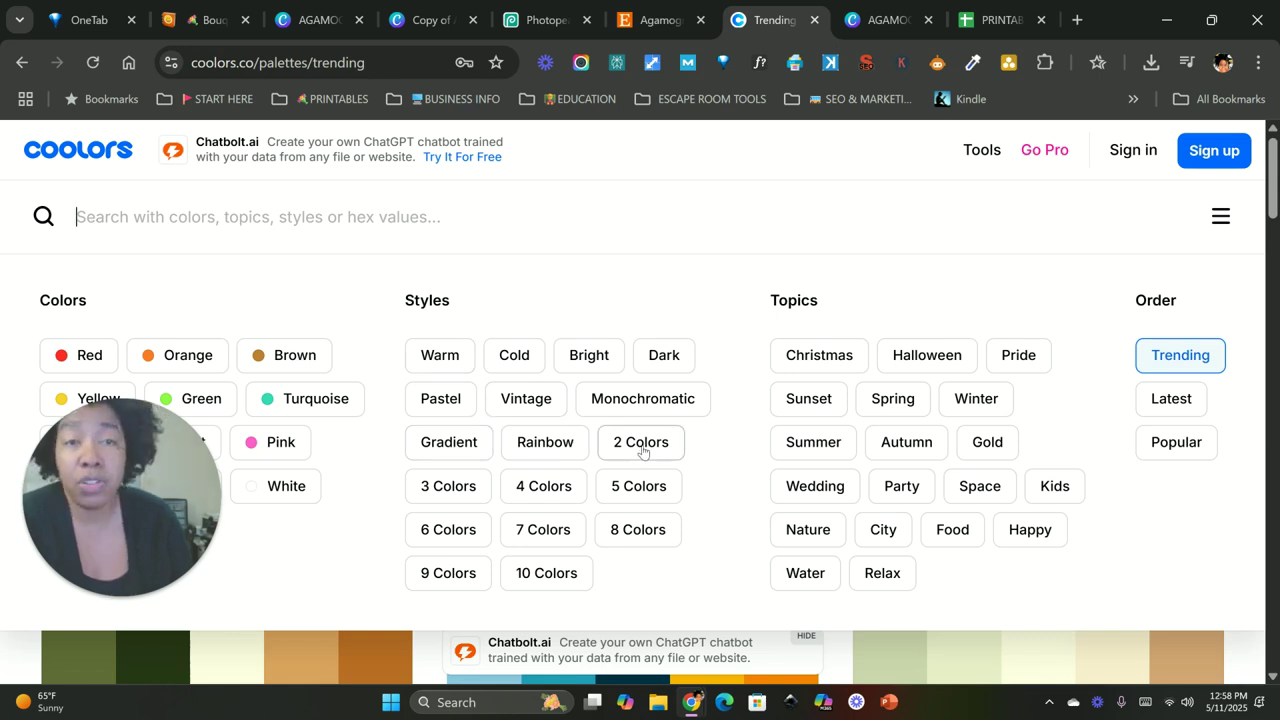
left_click(818, 490)
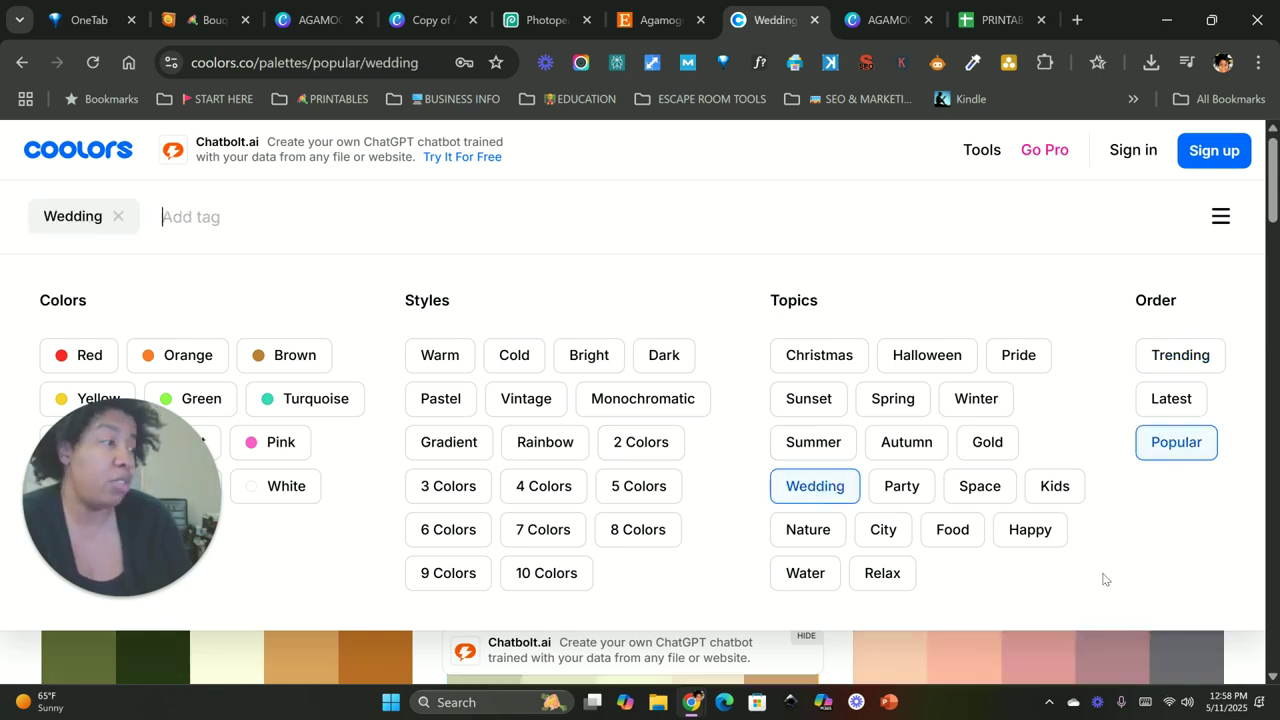
left_click(1242, 653)
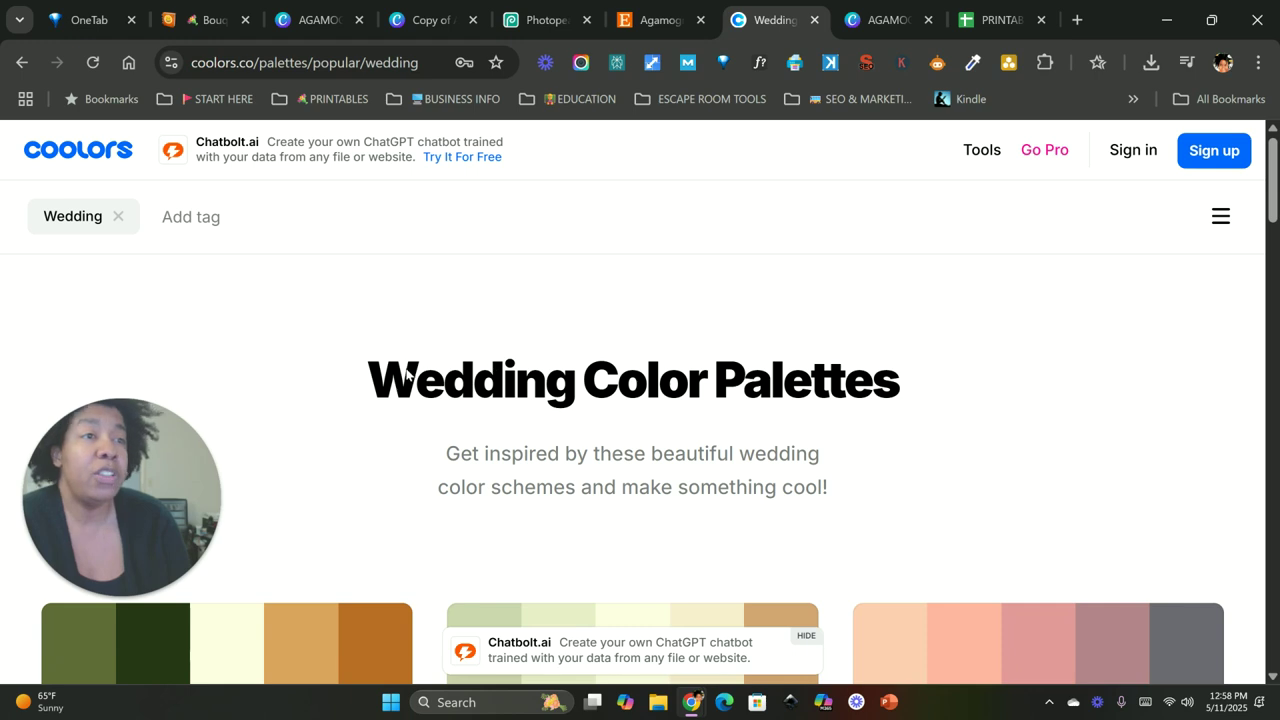
- Look through the Wedding palettes, replace that filter with the Nature topic, and browse the Nature palettes
scroll(425, 375, "down", 5)
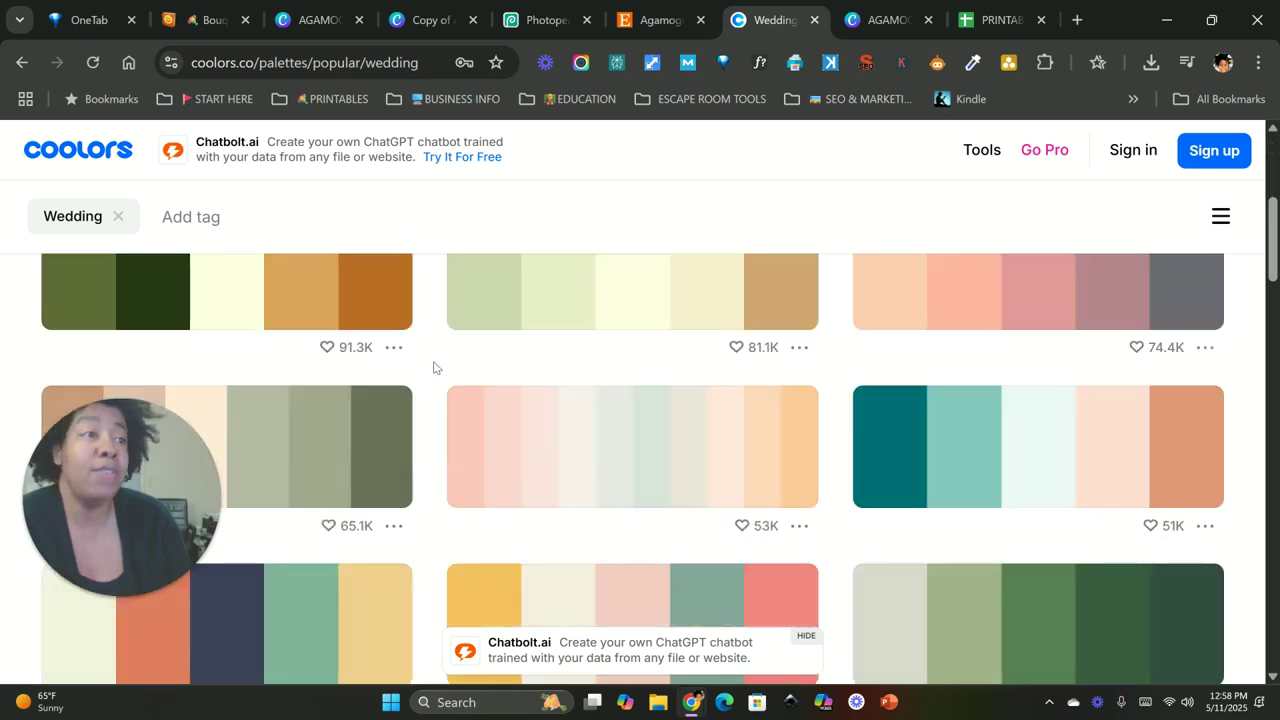
scroll(422, 399, "up", 5)
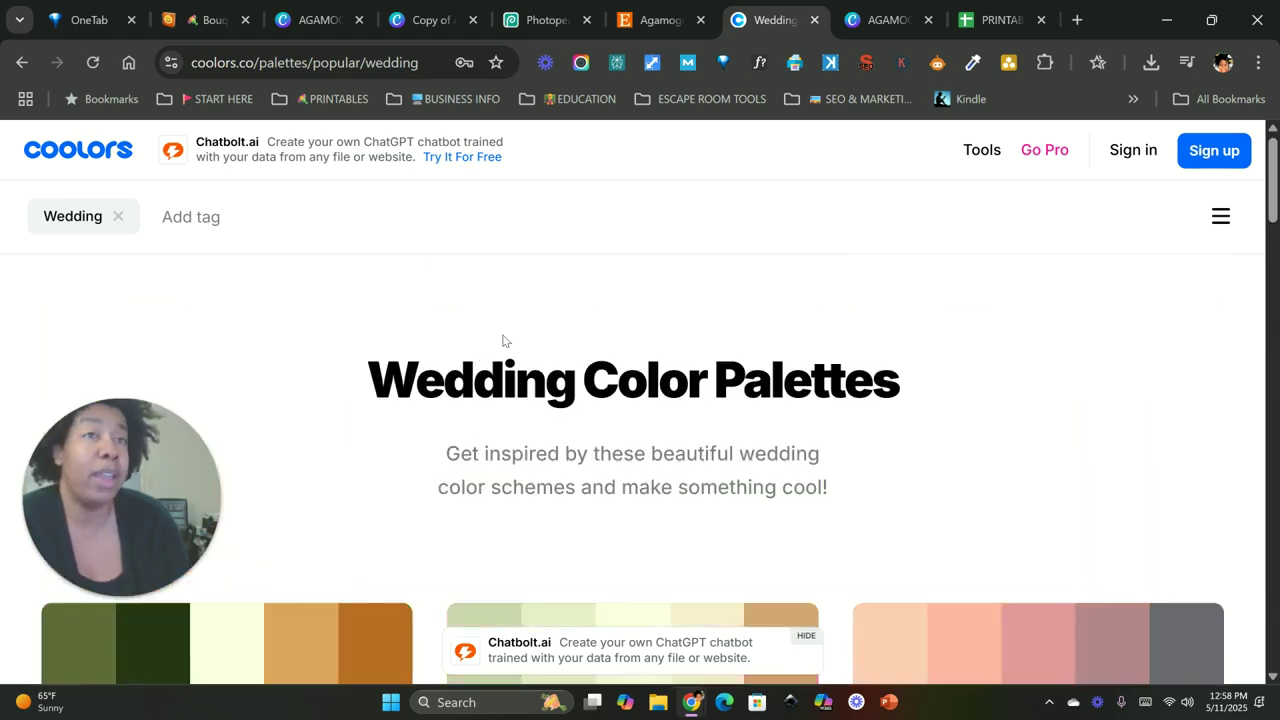
left_click(117, 218)
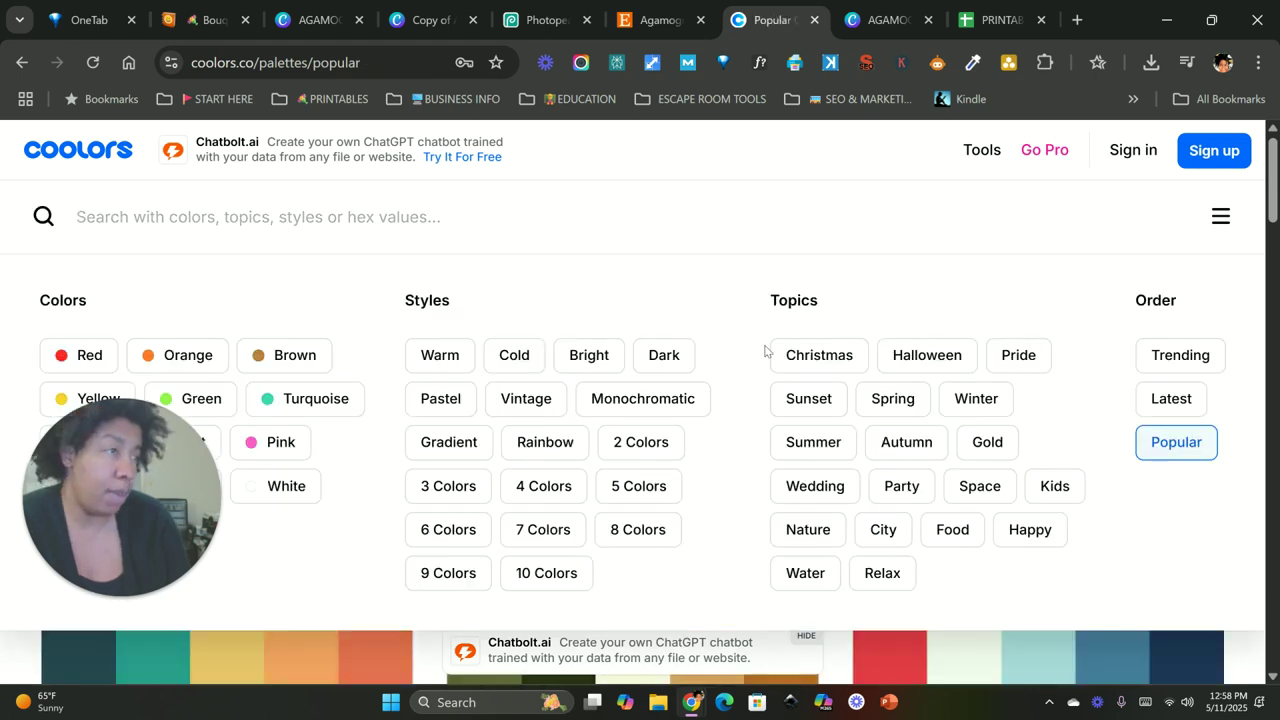
left_click(818, 533)
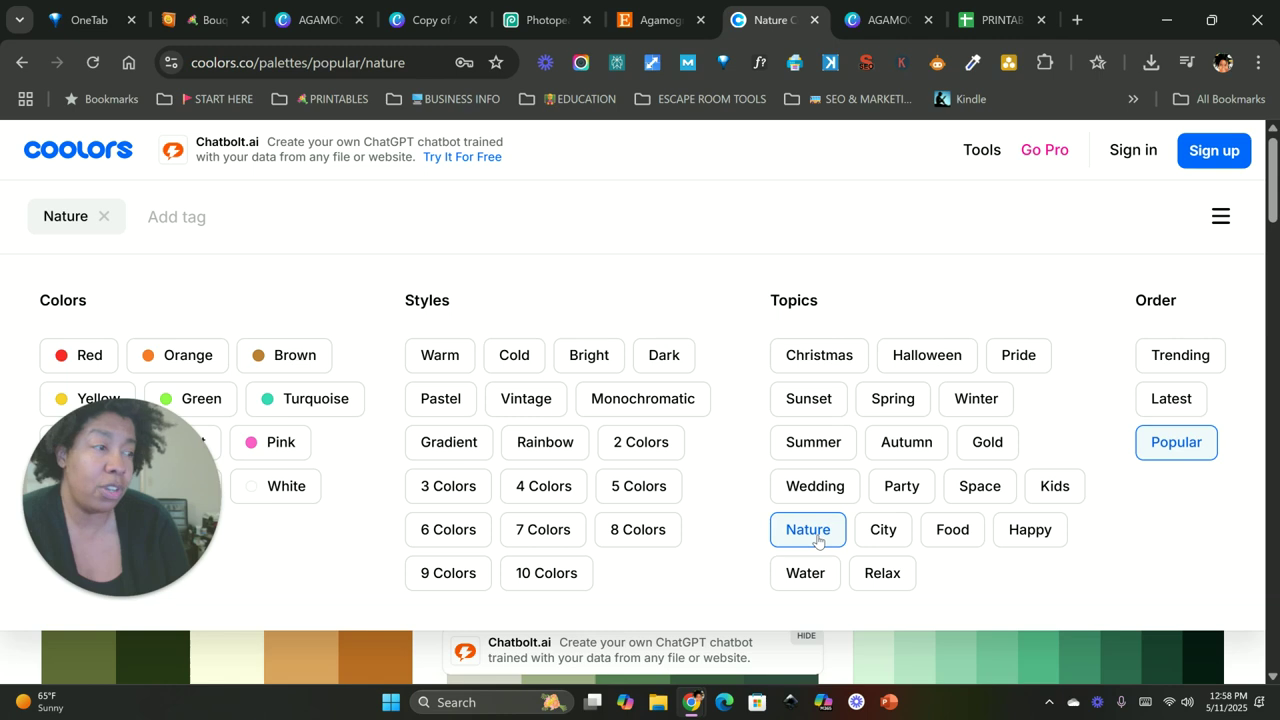
left_click(1238, 650)
scroll(718, 432, "down", 7)
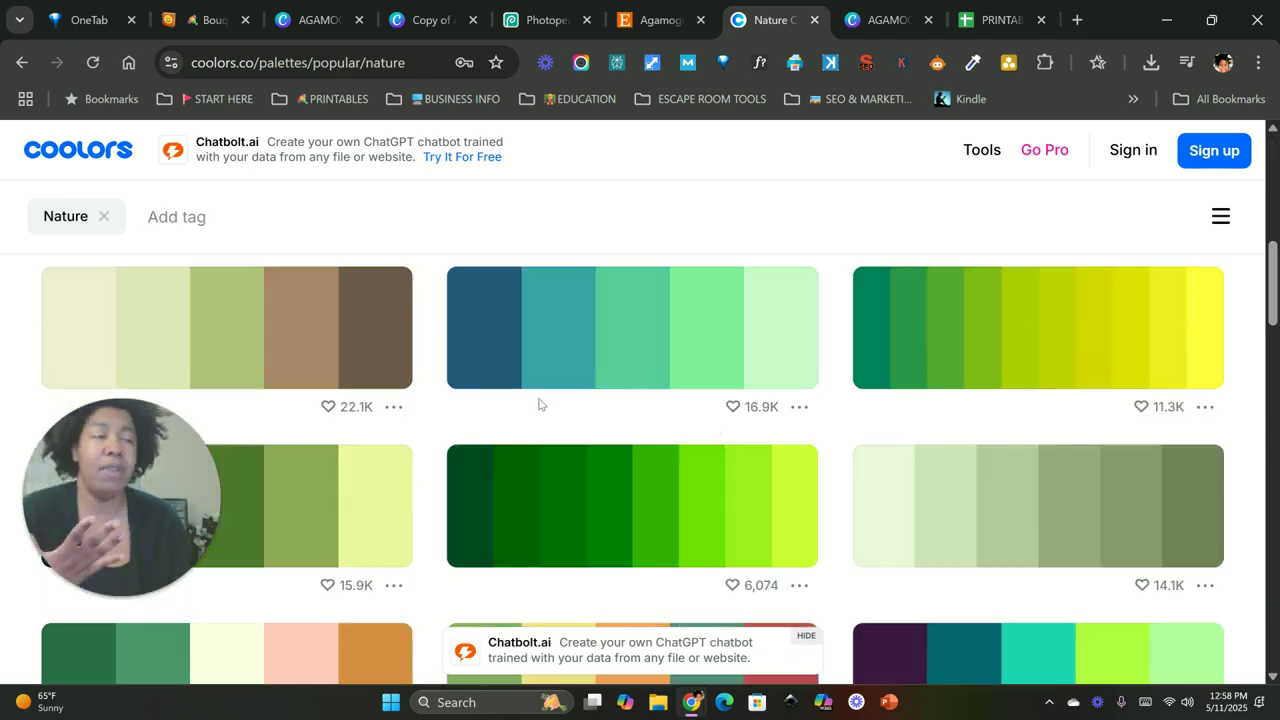
scroll(538, 404, "up", 4)
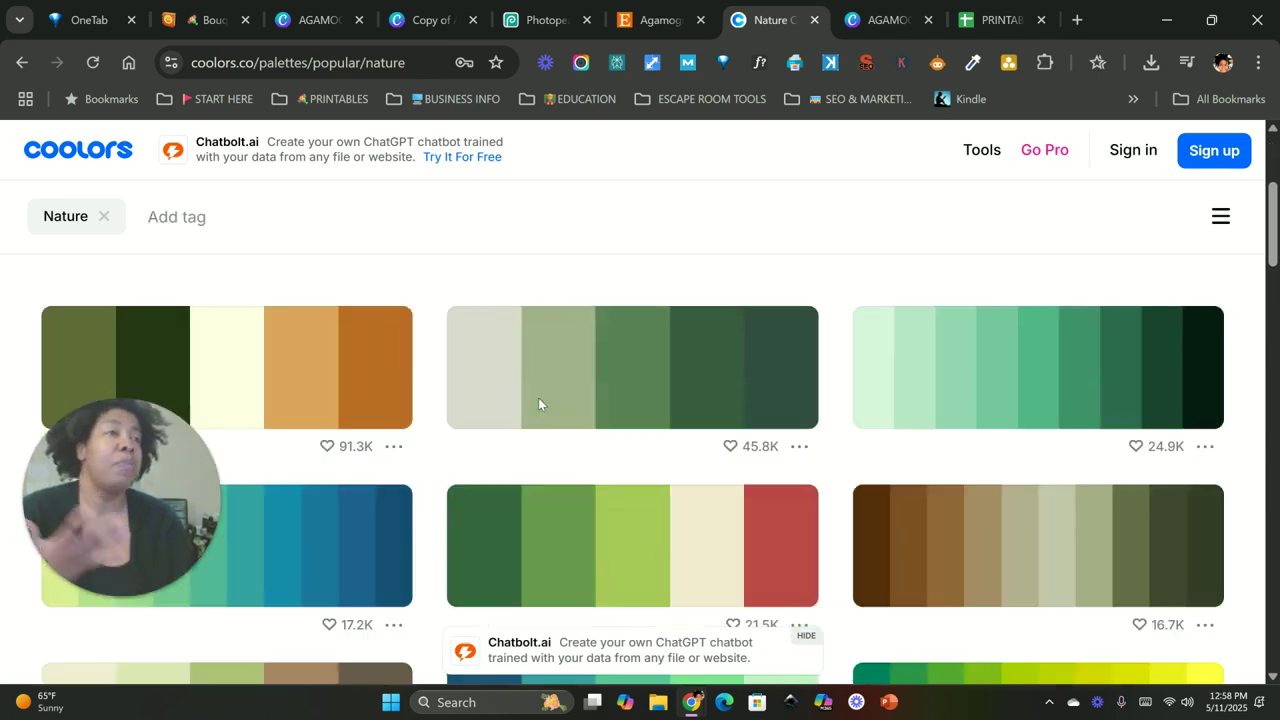
- Copy the light green a7c957 from a Nature palette and set it as the foreground colour in Photopea
left_click(636, 553)
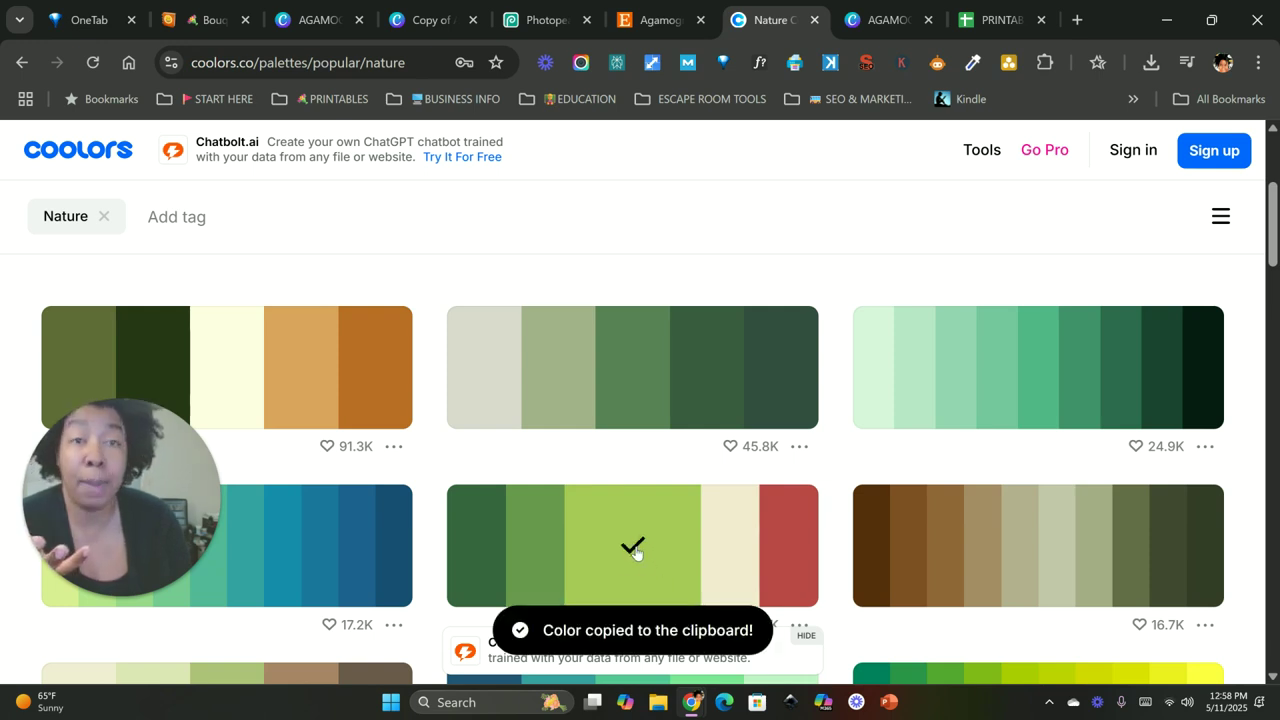
left_click(525, 22)
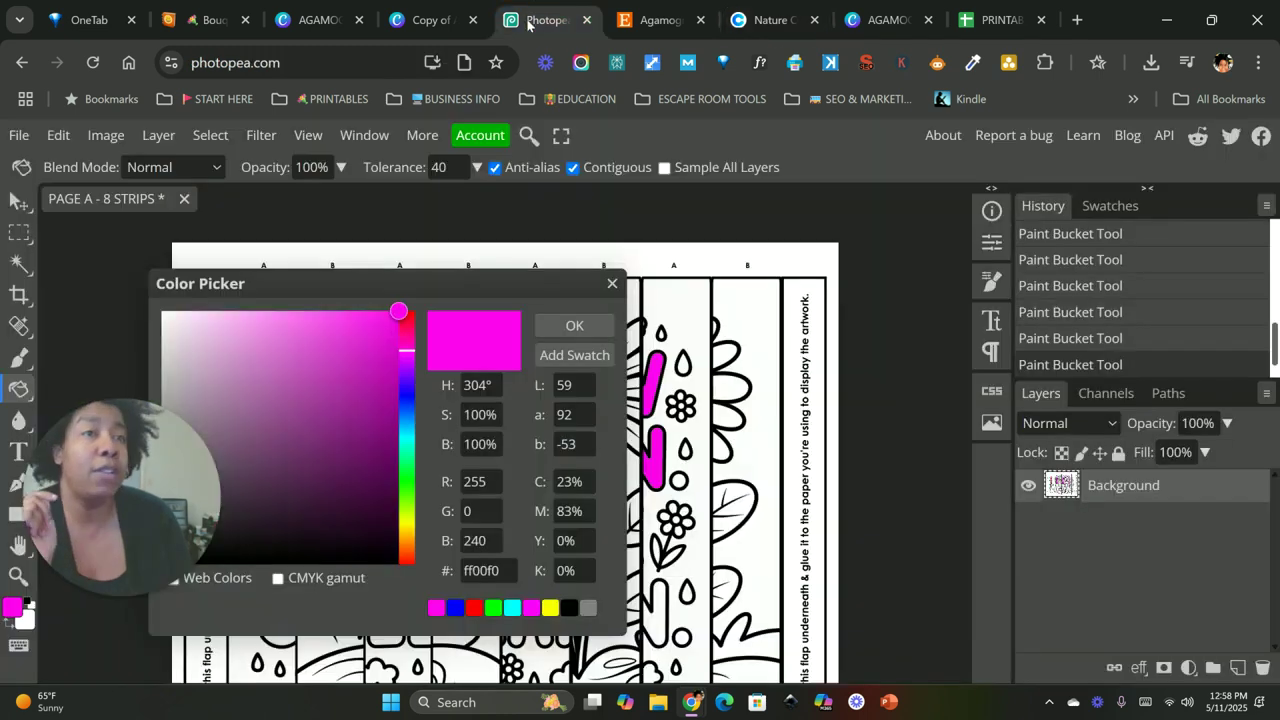
left_click_drag(131, 530, 131, 370)
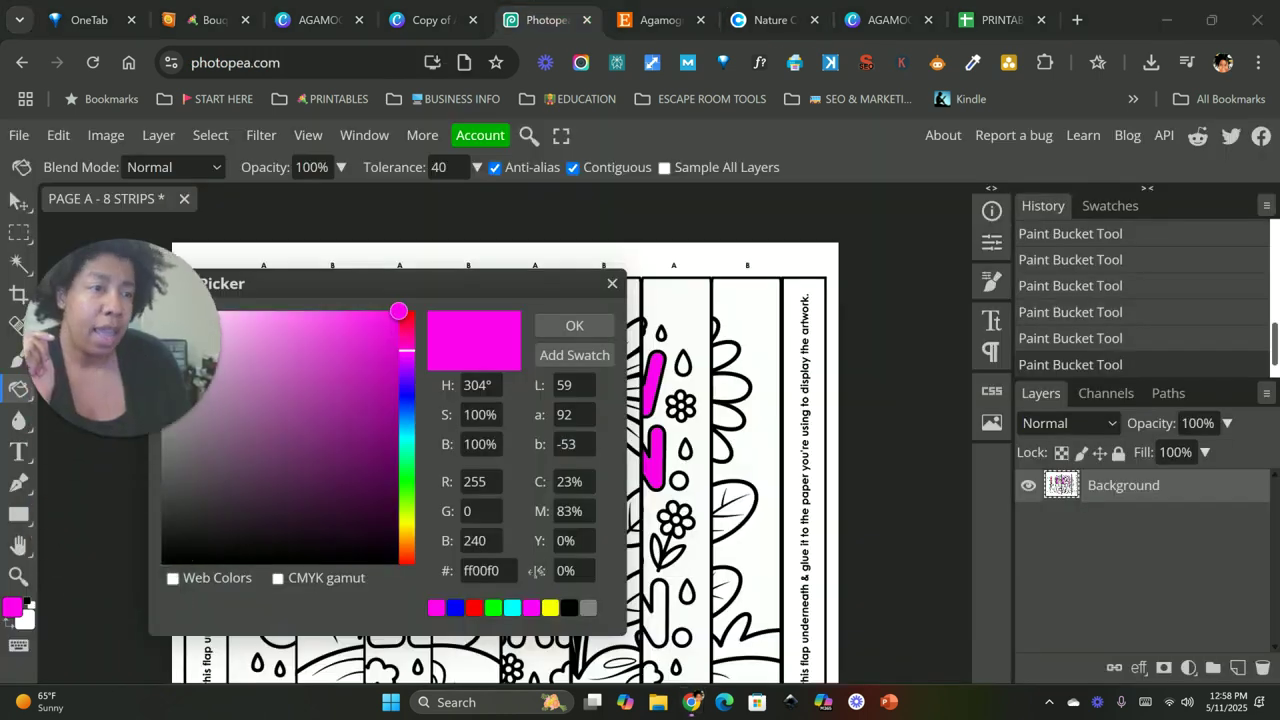
left_click_drag(504, 570, 431, 568)
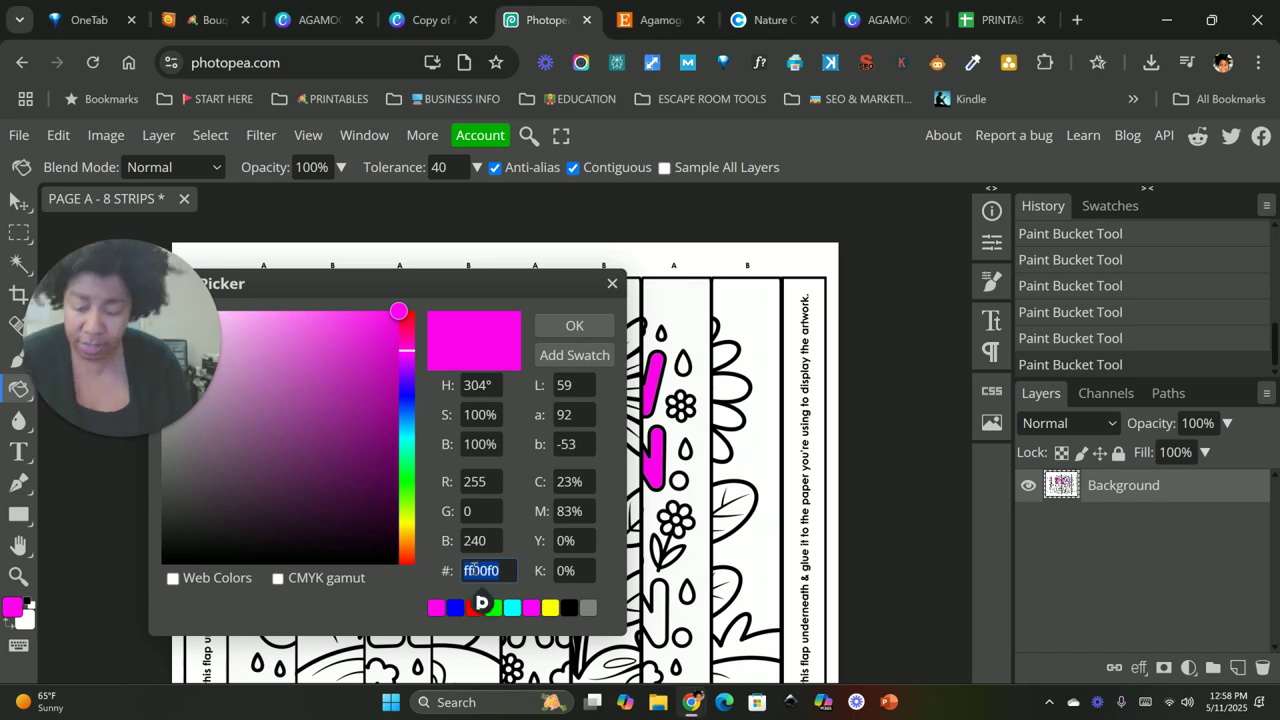
key("ctrl+v")
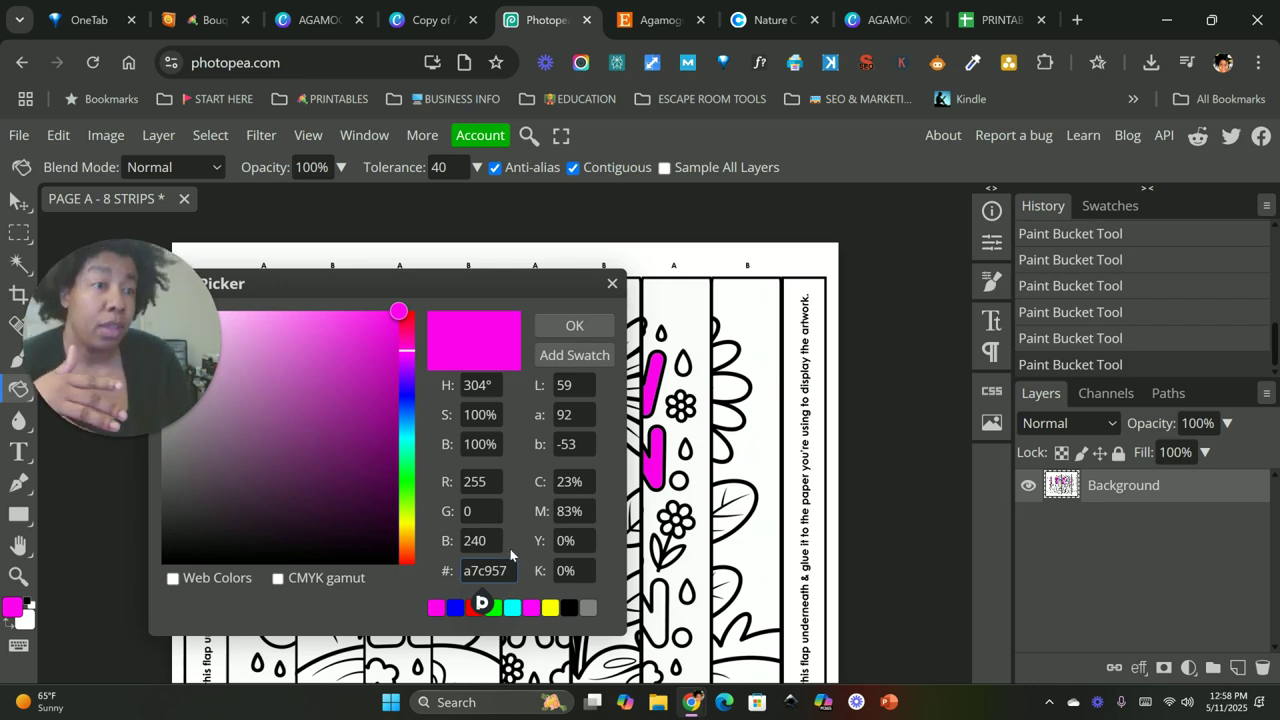
key("Return")
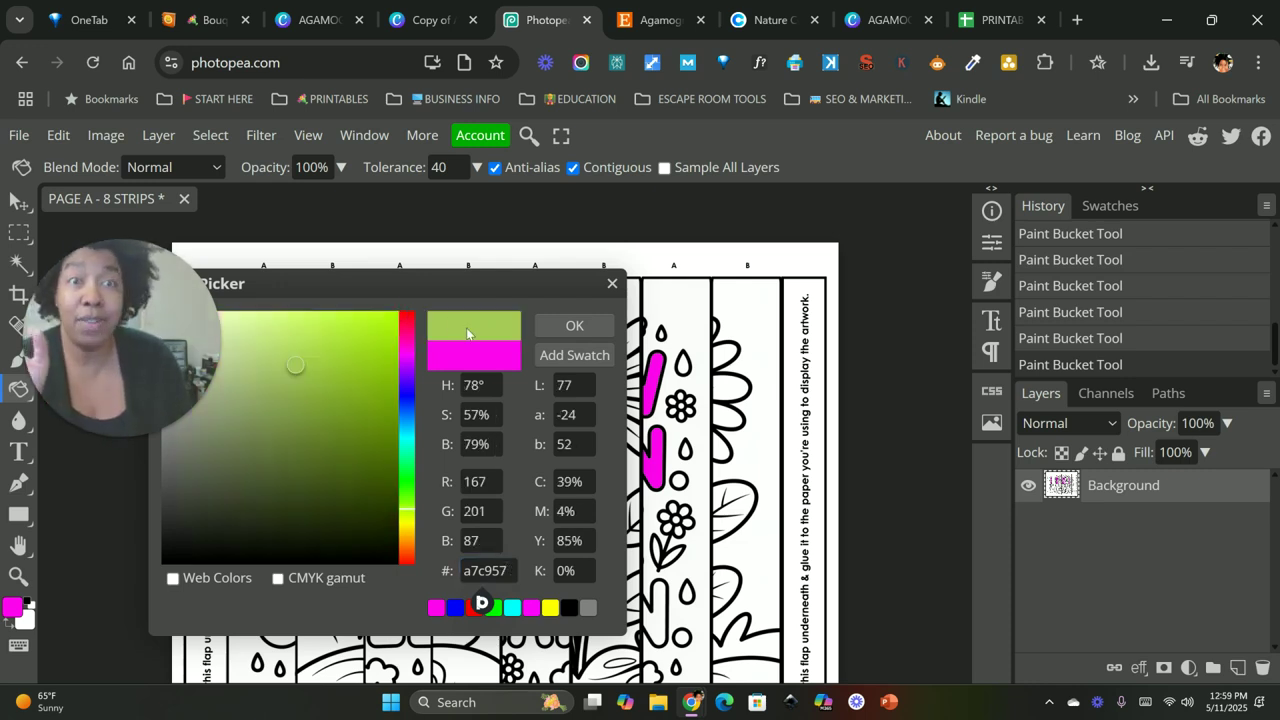
left_click(573, 327)
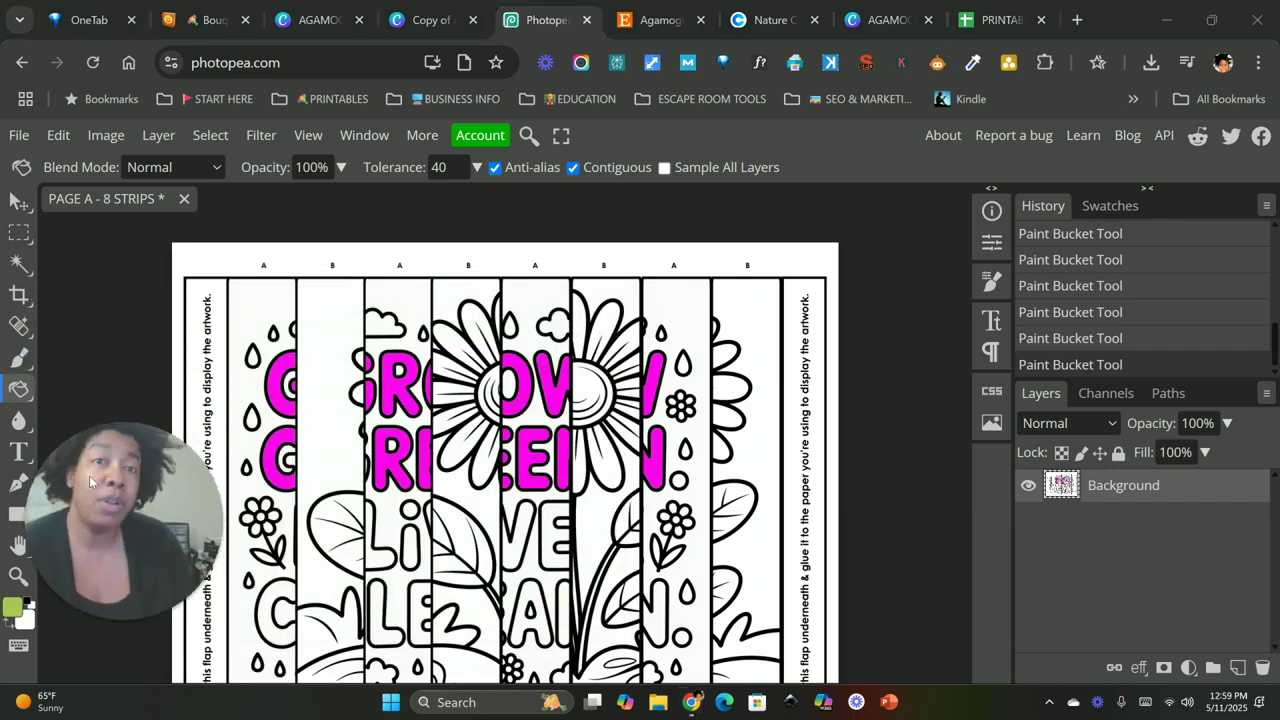
- Fill the leaves of the large and small flowers across the strips with the light green
left_click(331, 516)
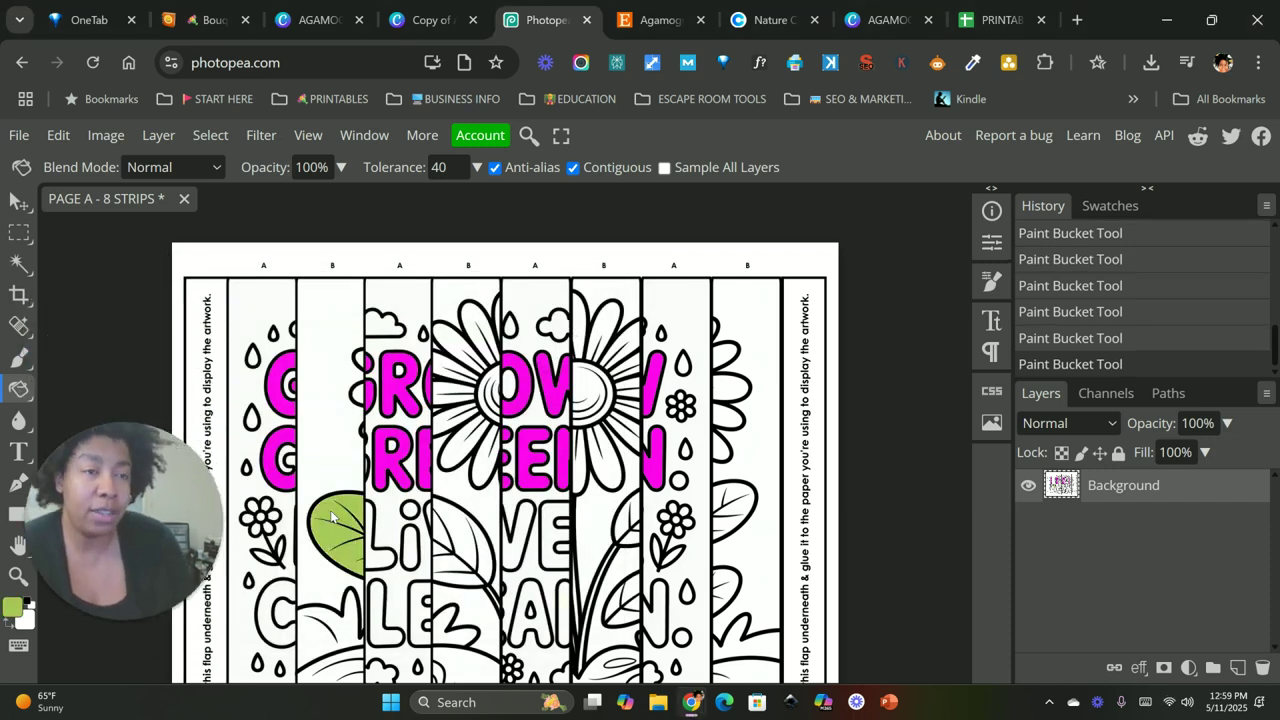
left_click(458, 540)
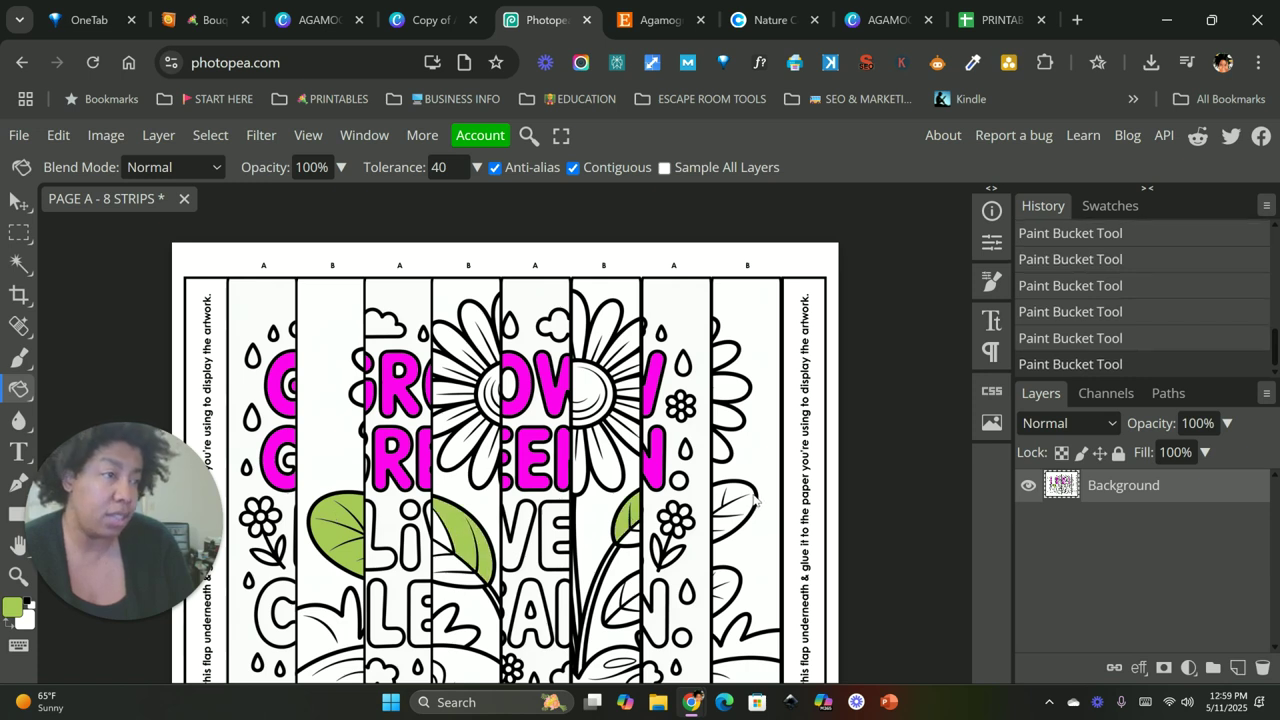
left_click(749, 500)
left_click(727, 596)
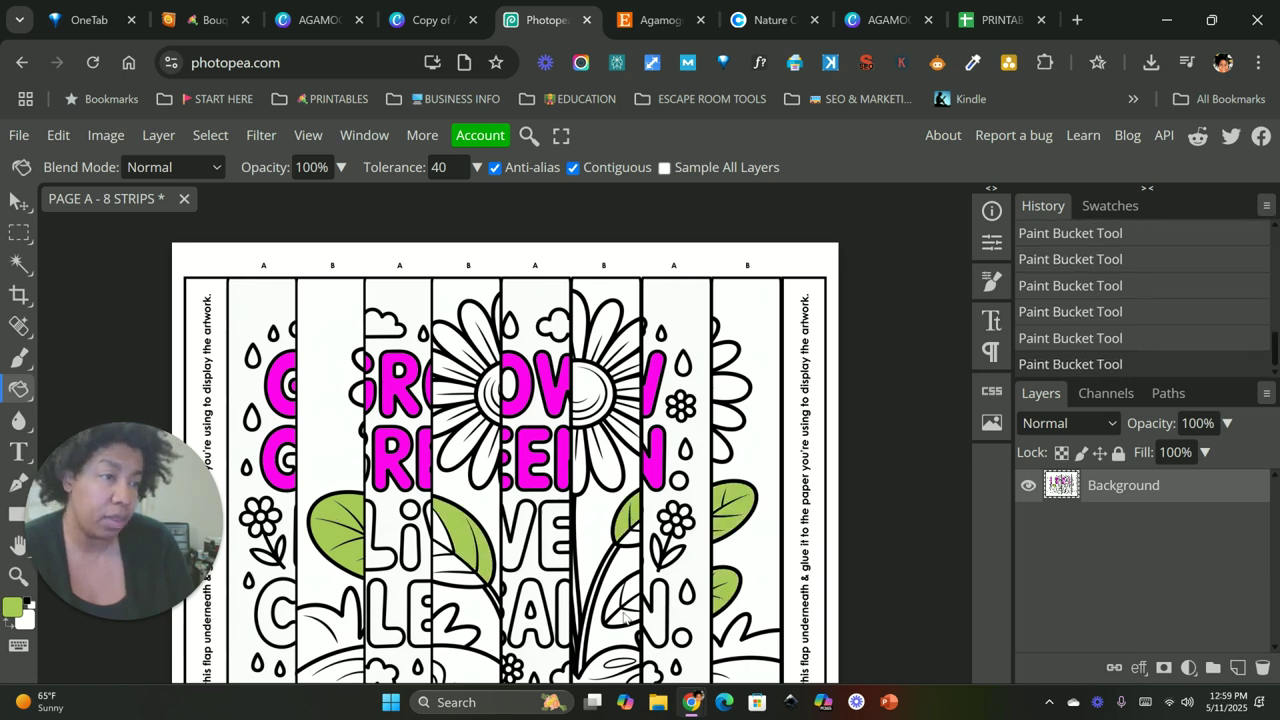
scroll(405, 508, "down", 3)
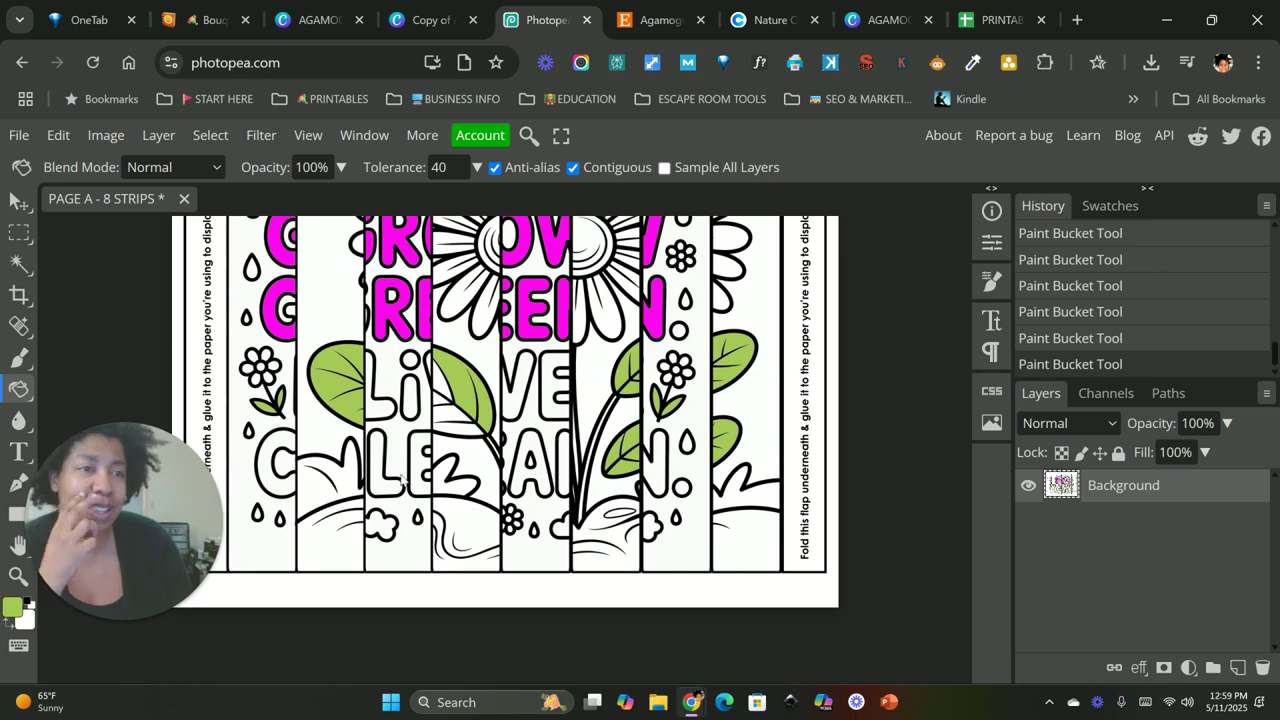
scroll(418, 505, "up", 3)
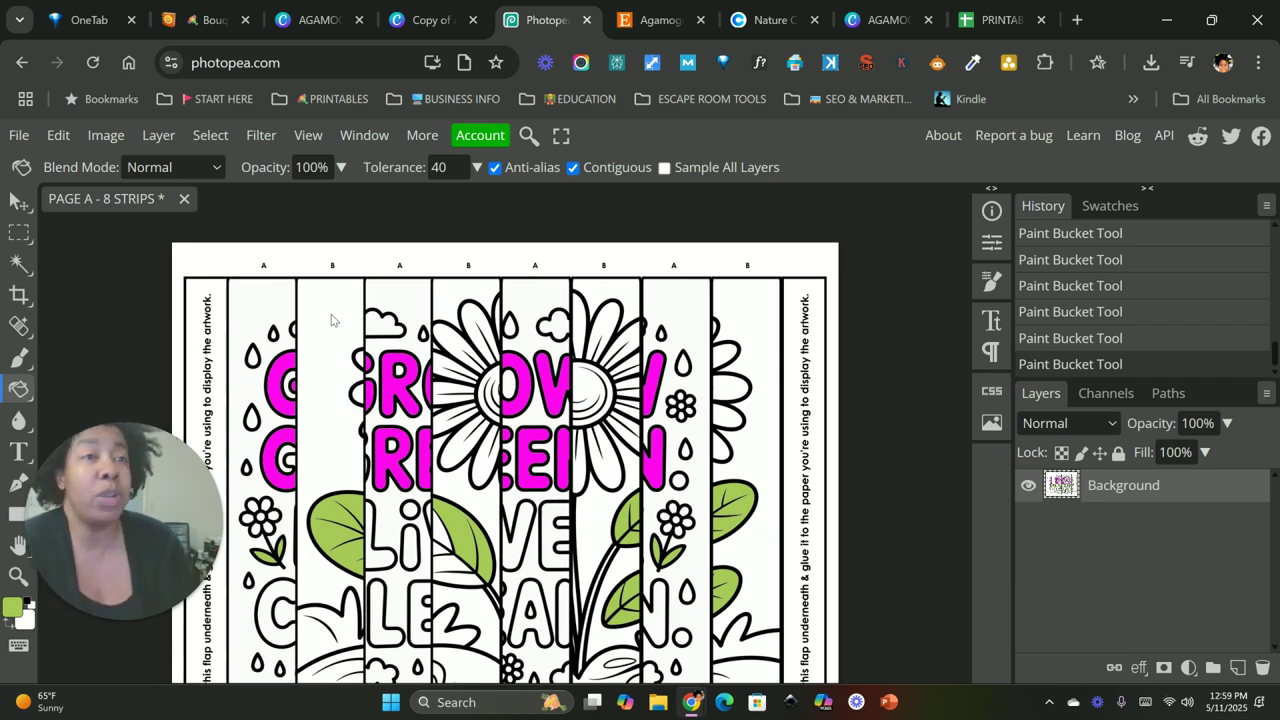
left_click_drag(102, 534, 167, 487)
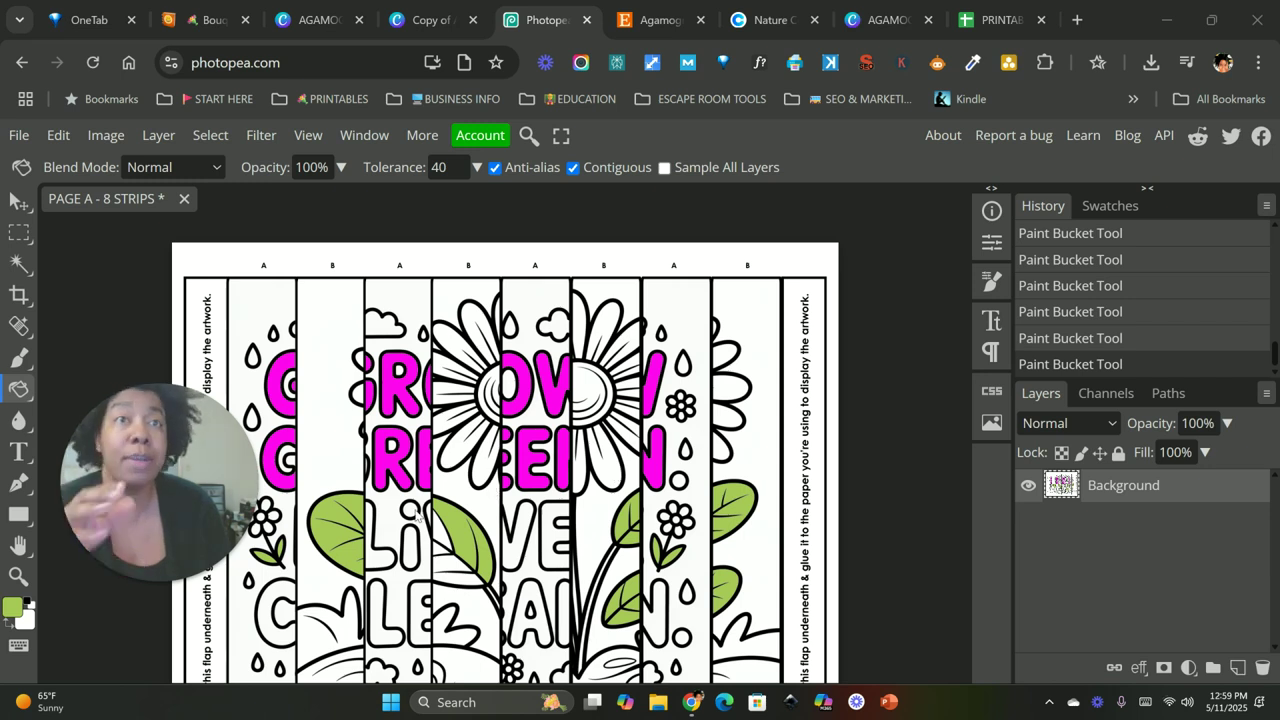
- Export the coloured eight-strip page as a PNG and save the file
left_click(18, 134)
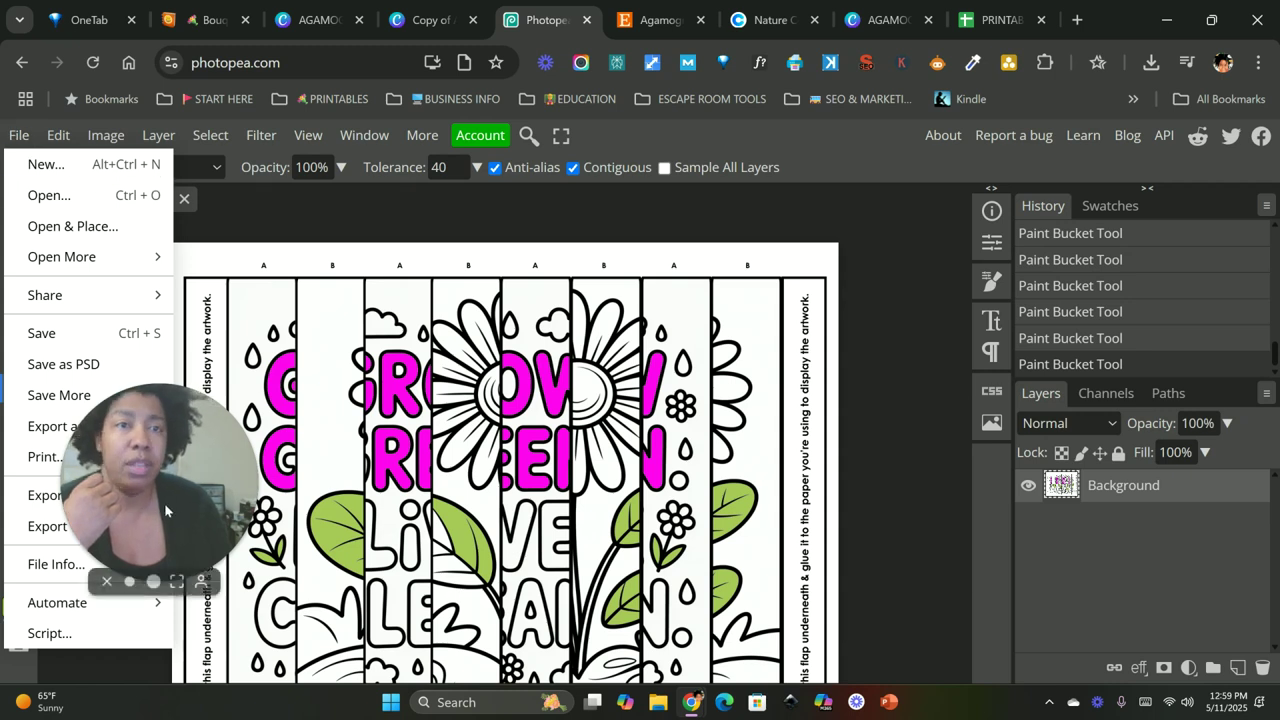
left_click(20, 136)
left_click(20, 136)
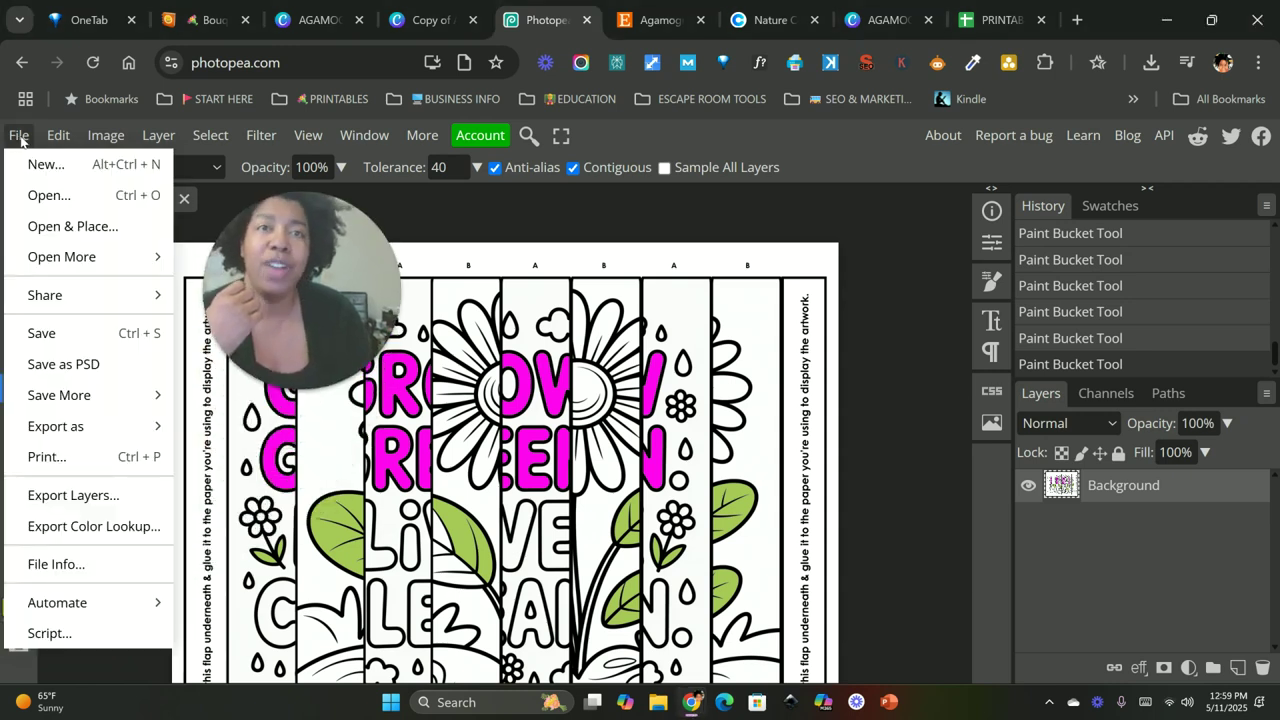
mouse_move(143, 431)
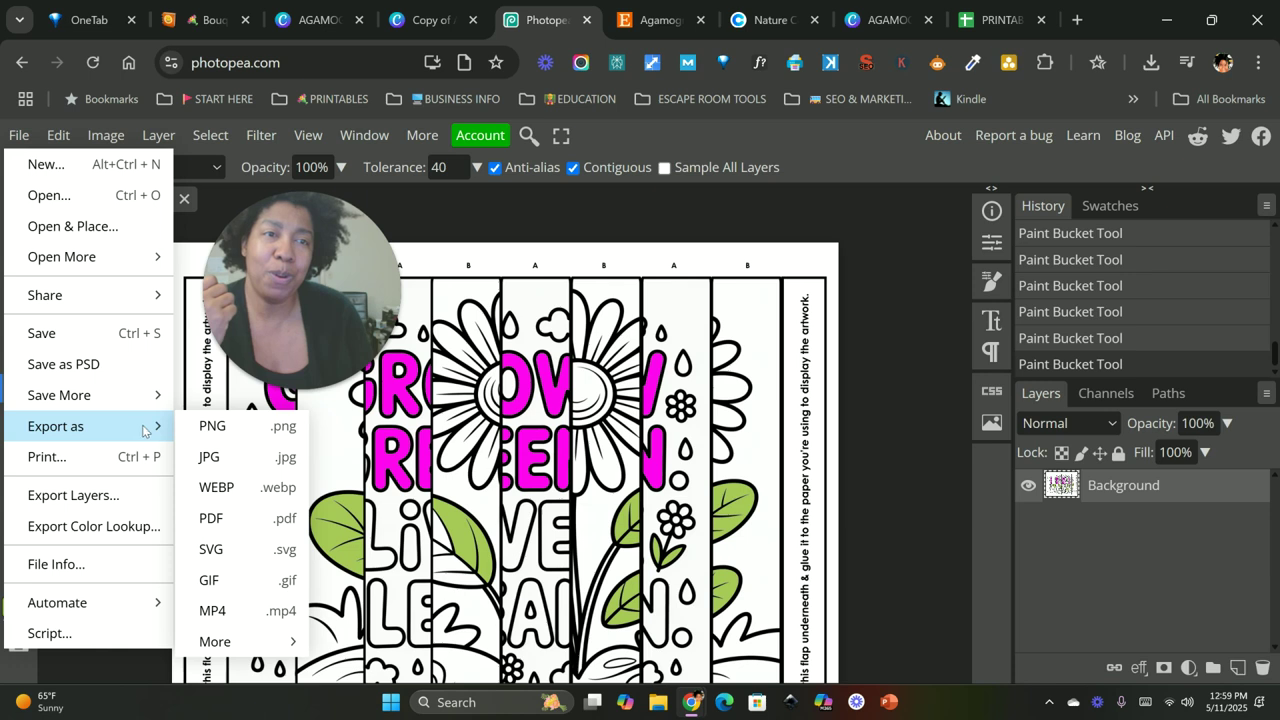
left_click(236, 431)
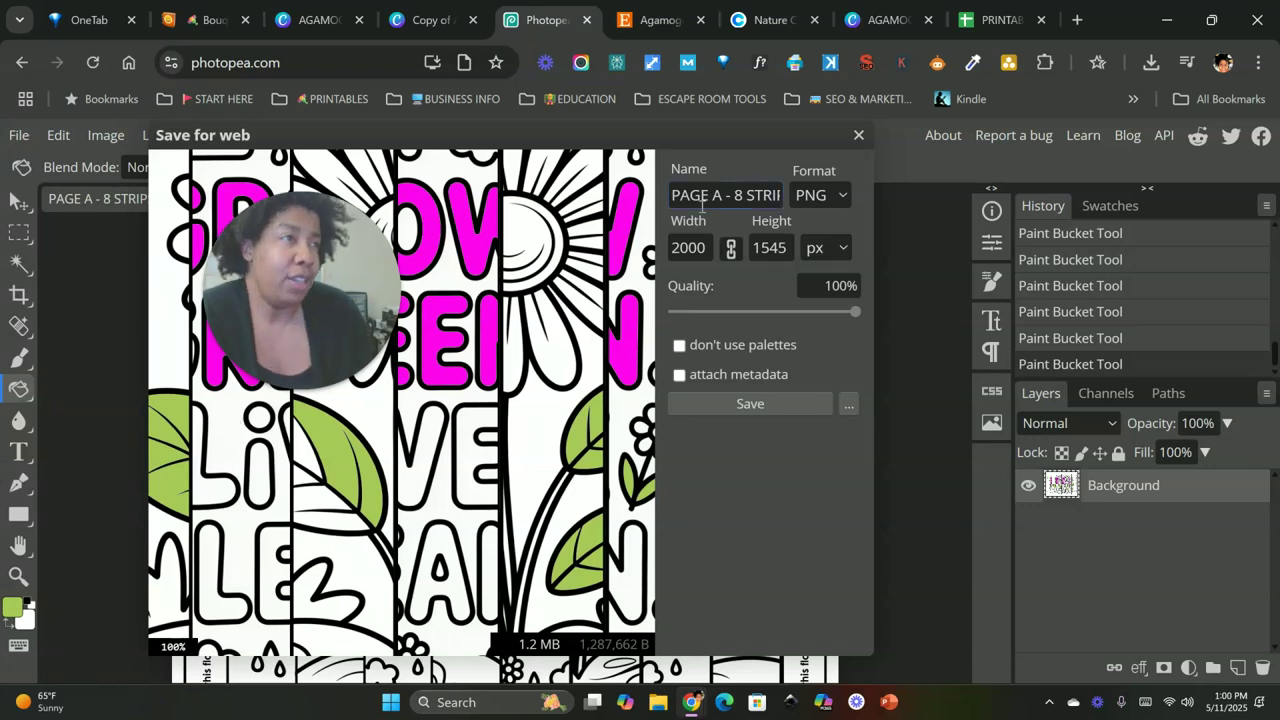
left_click(751, 404)
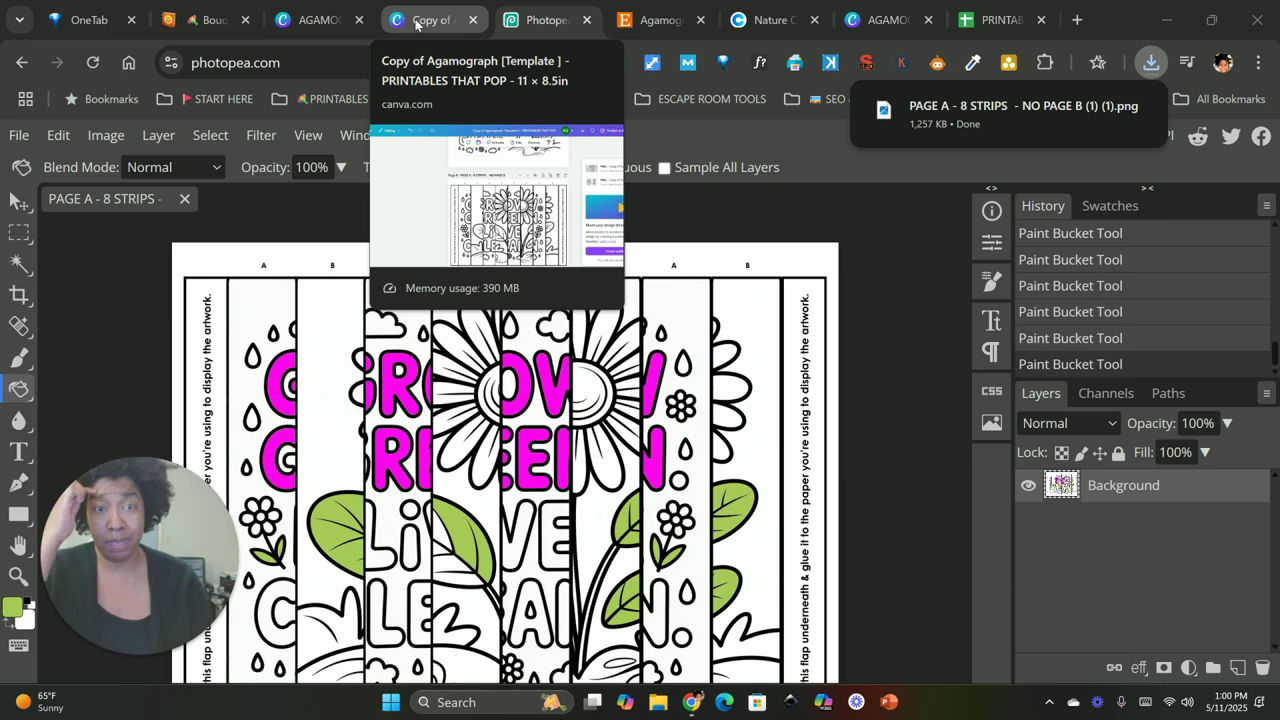
- Switch to the AGAMOGRAPH MOCKUPS - FUN PARTY TIPS design in Canva and upload the newly exported PNG from the recent downloads
left_click(325, 22)
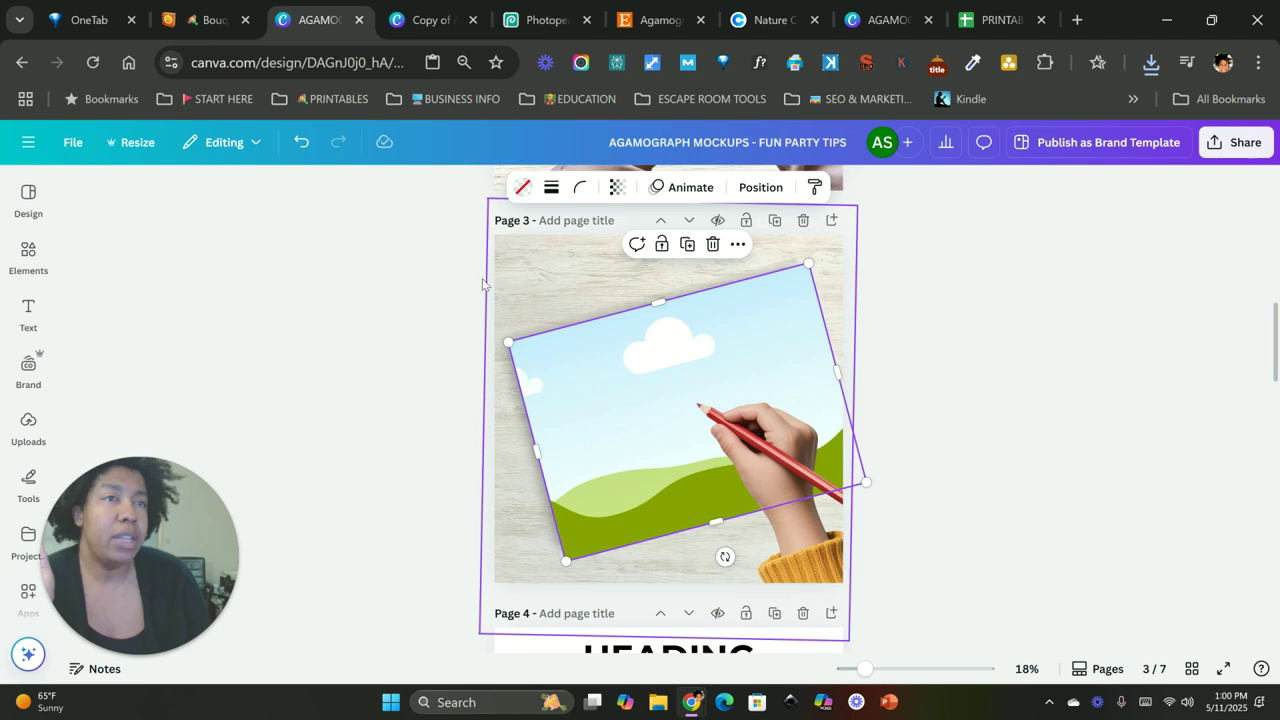
left_click_drag(127, 557, 275, 505)
left_click(32, 428)
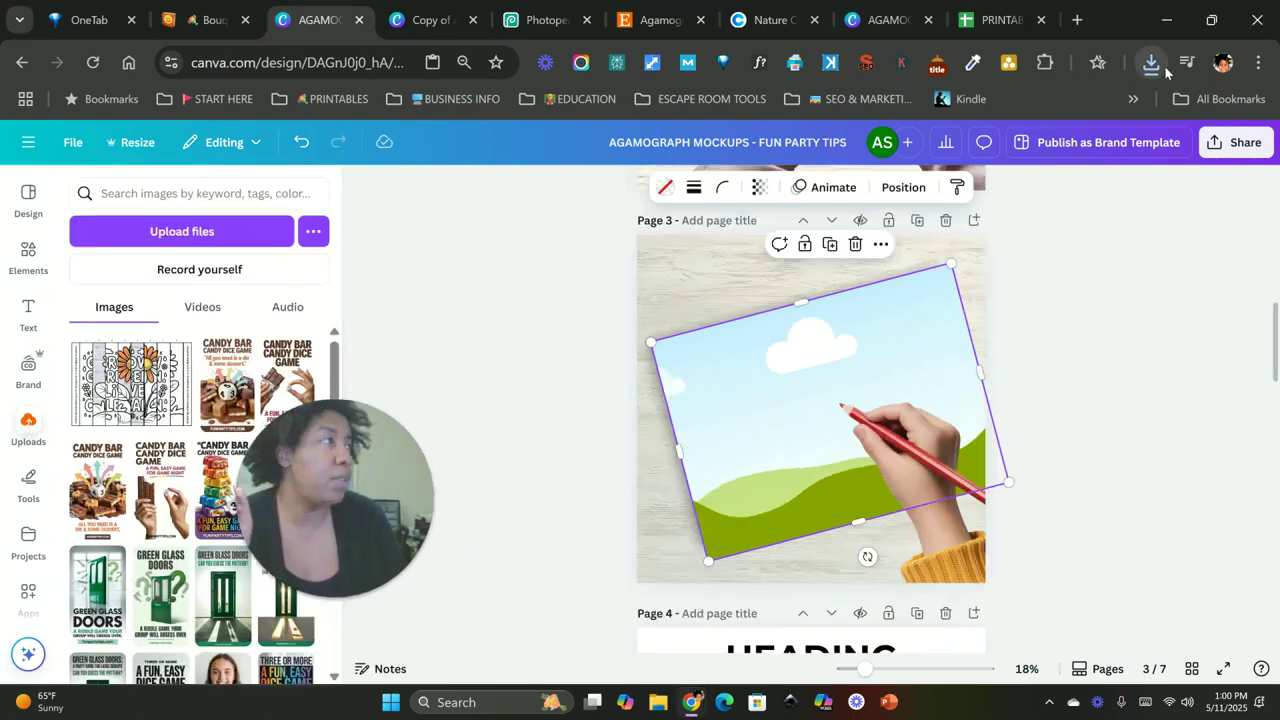
left_click(1151, 64)
left_click_drag(1024, 186, 140, 424)
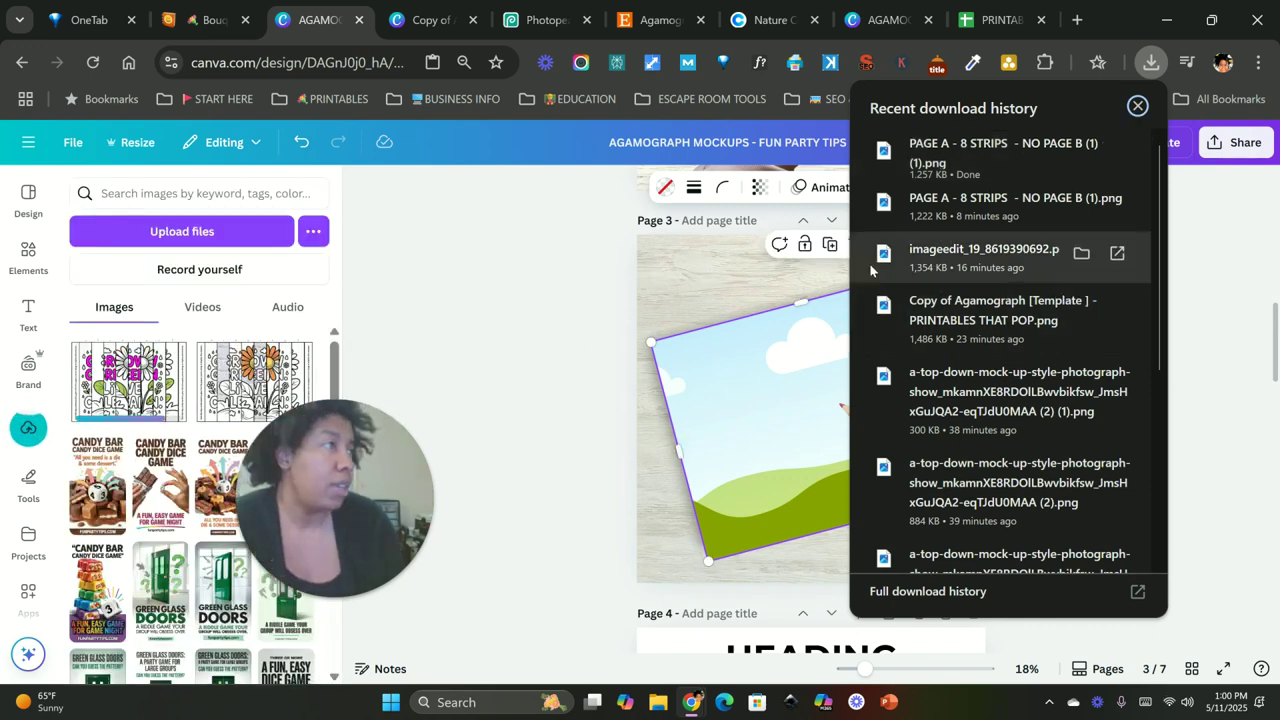
left_click(670, 277)
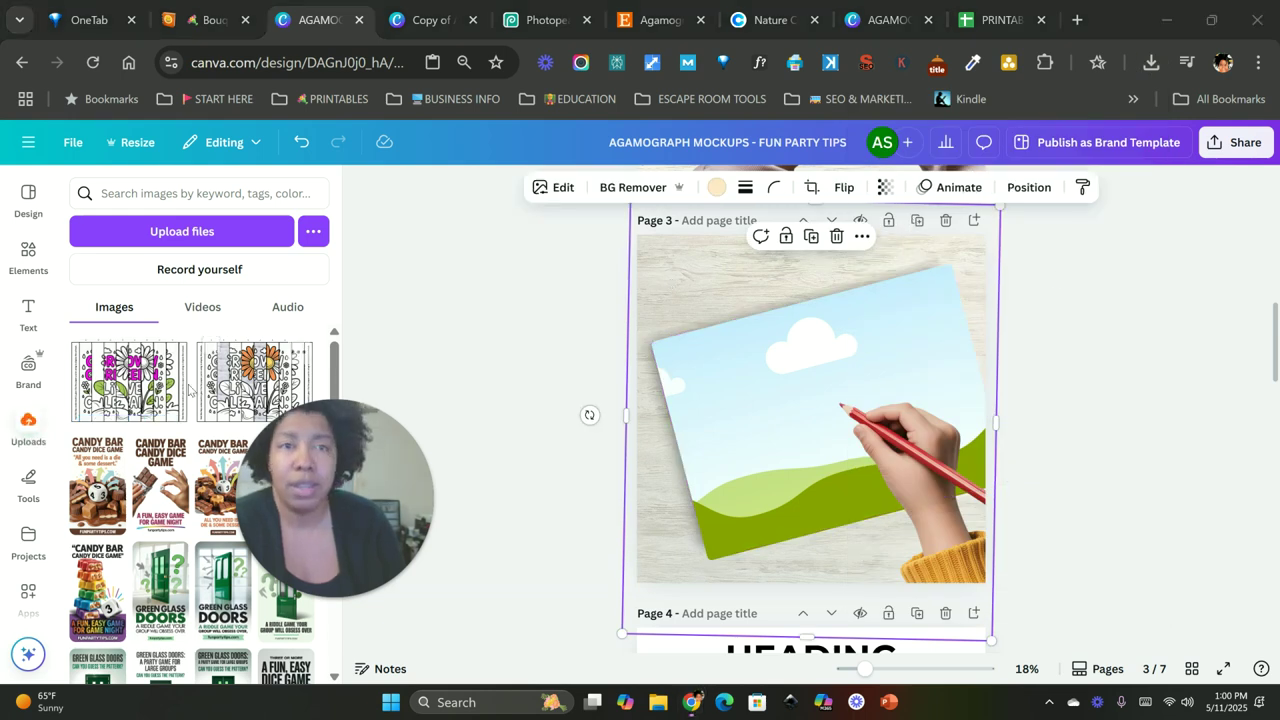
- Add the uploaded coloured agamograph to page 3, tilt it counterclockwise, and place it in the tilted picture frame
left_click(128, 381)
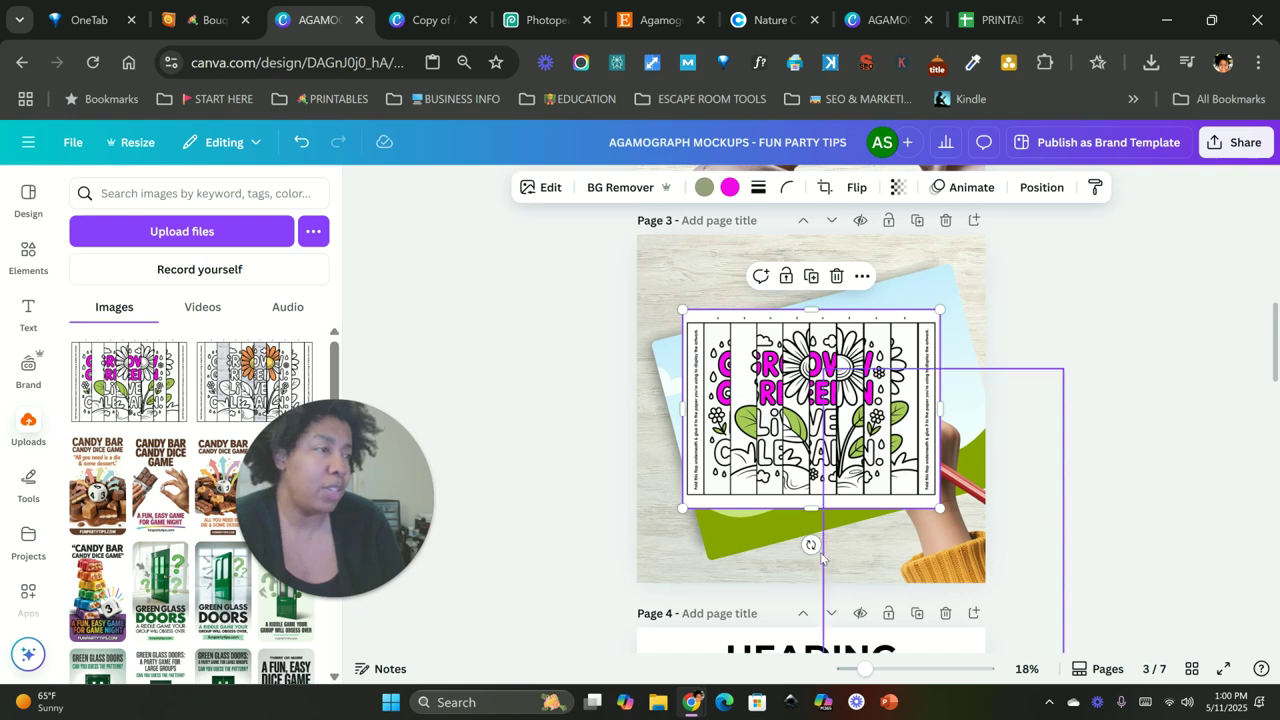
left_click_drag(811, 544, 845, 540)
left_click_drag(958, 472, 1010, 482)
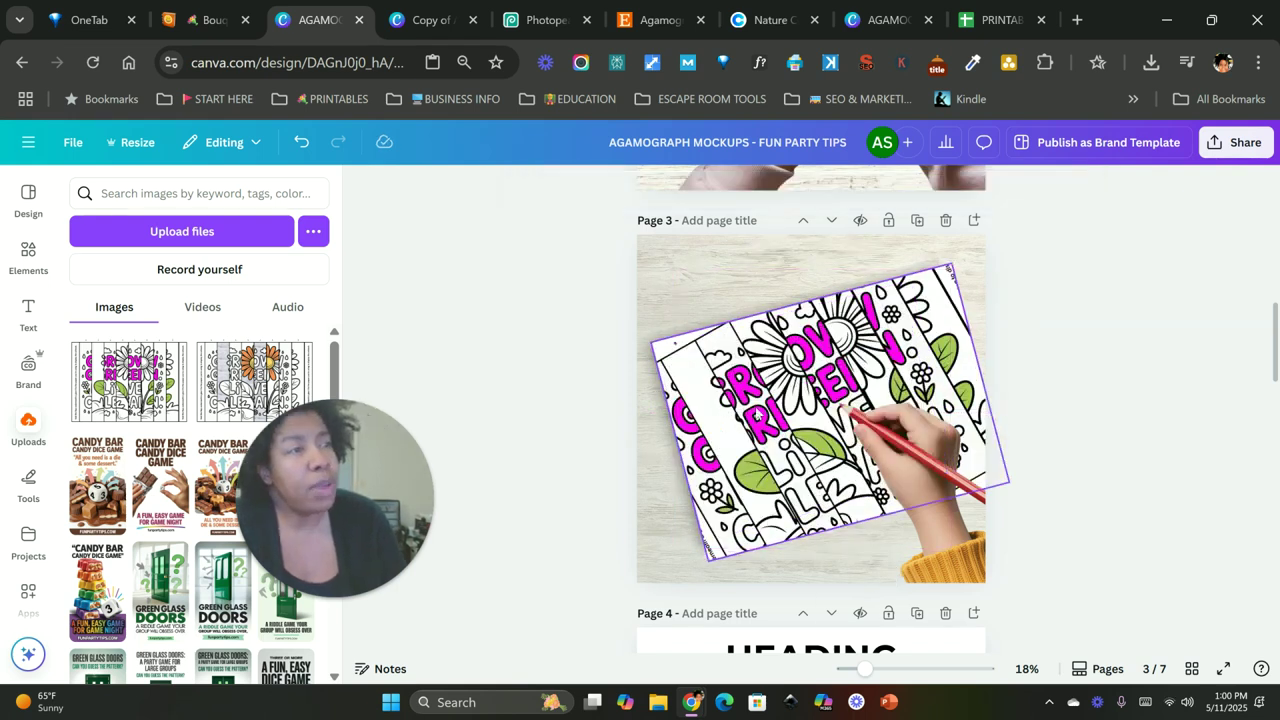
- Crop the artwork with 0 rotation, shrink it to show the whole page within the frame, and shorten the frame to about 2,231 by 1,529
double_click(757, 414)
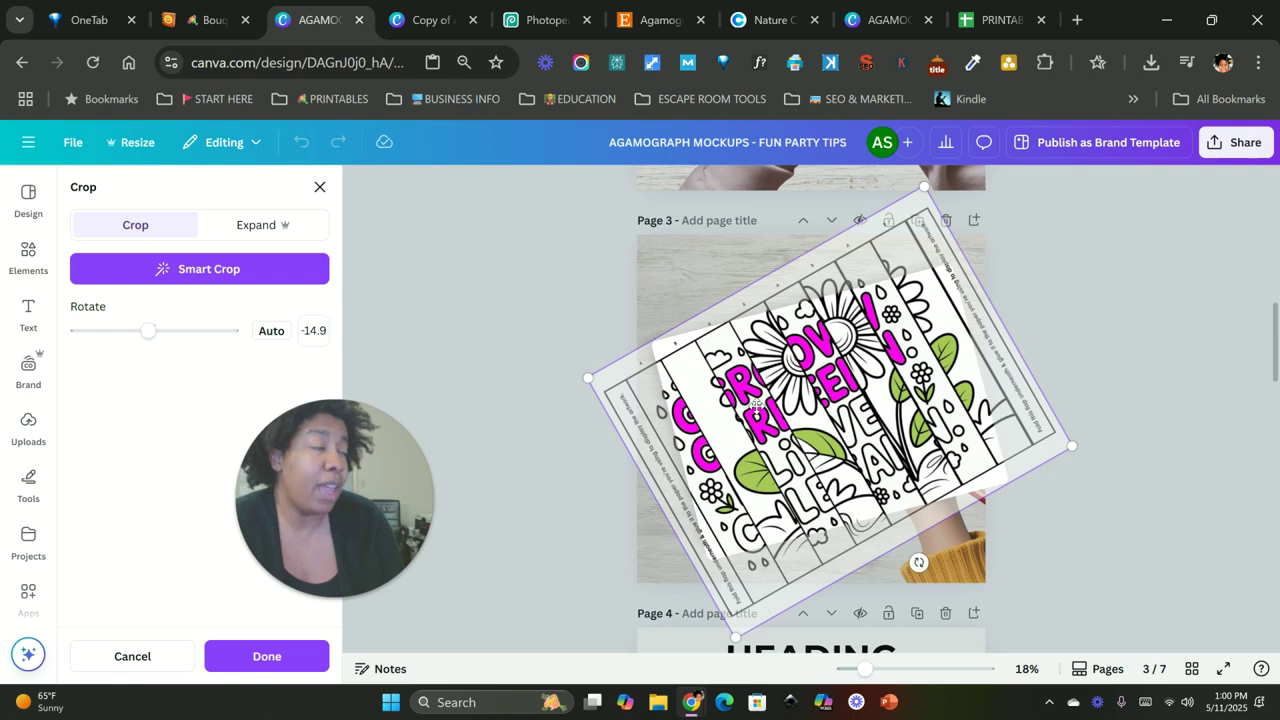
left_click_drag(919, 563, 888, 588)
left_click_drag(610, 317, 650, 337)
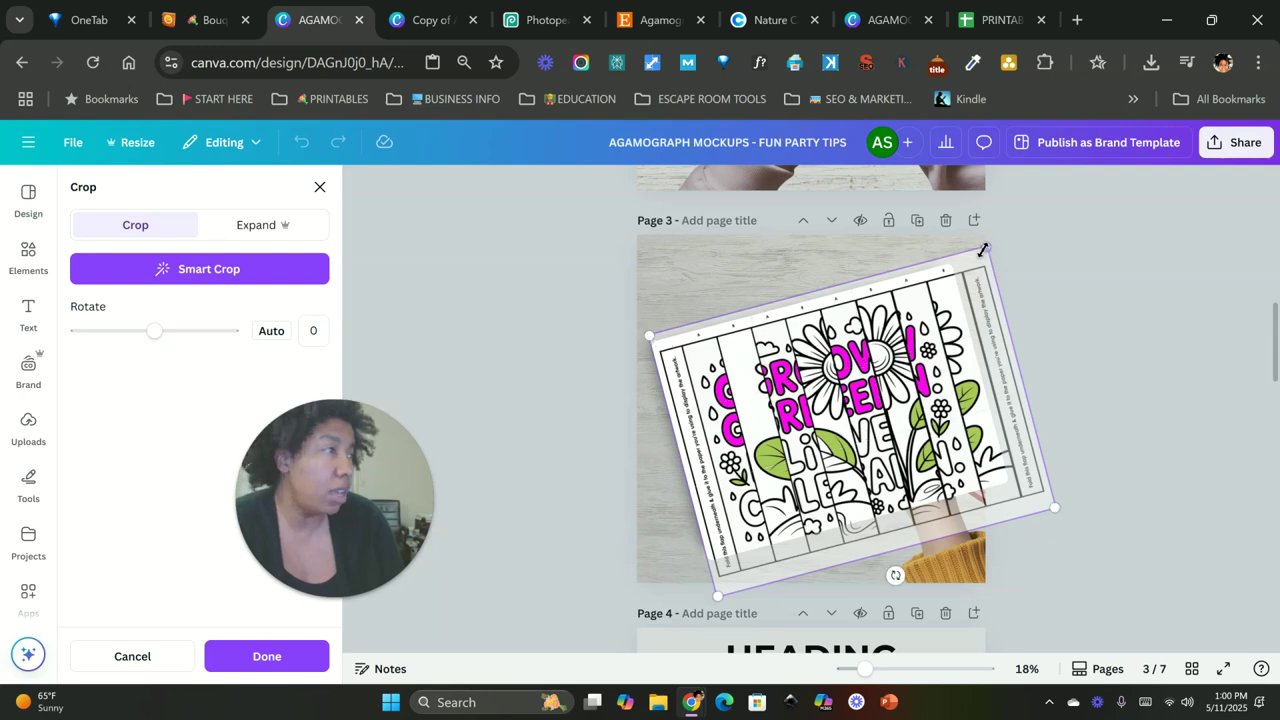
left_click_drag(989, 245, 954, 265)
left_click_drag(1048, 511, 1005, 487)
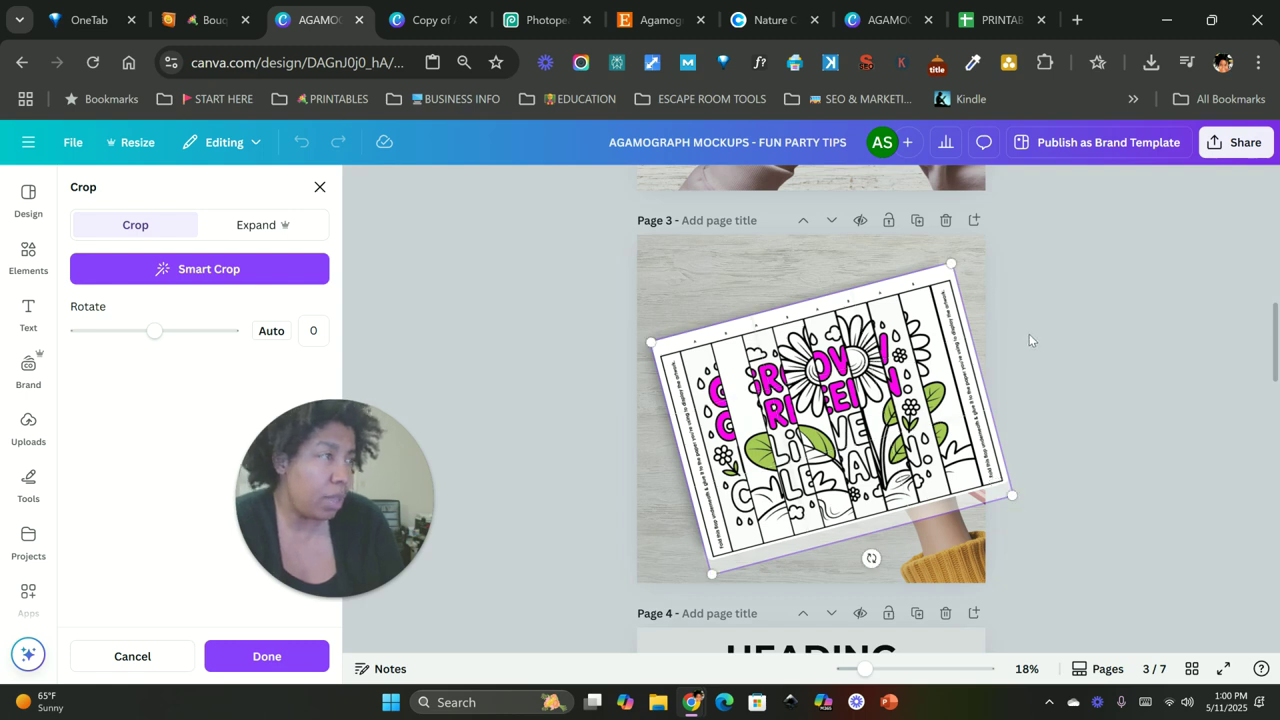
left_click(678, 263)
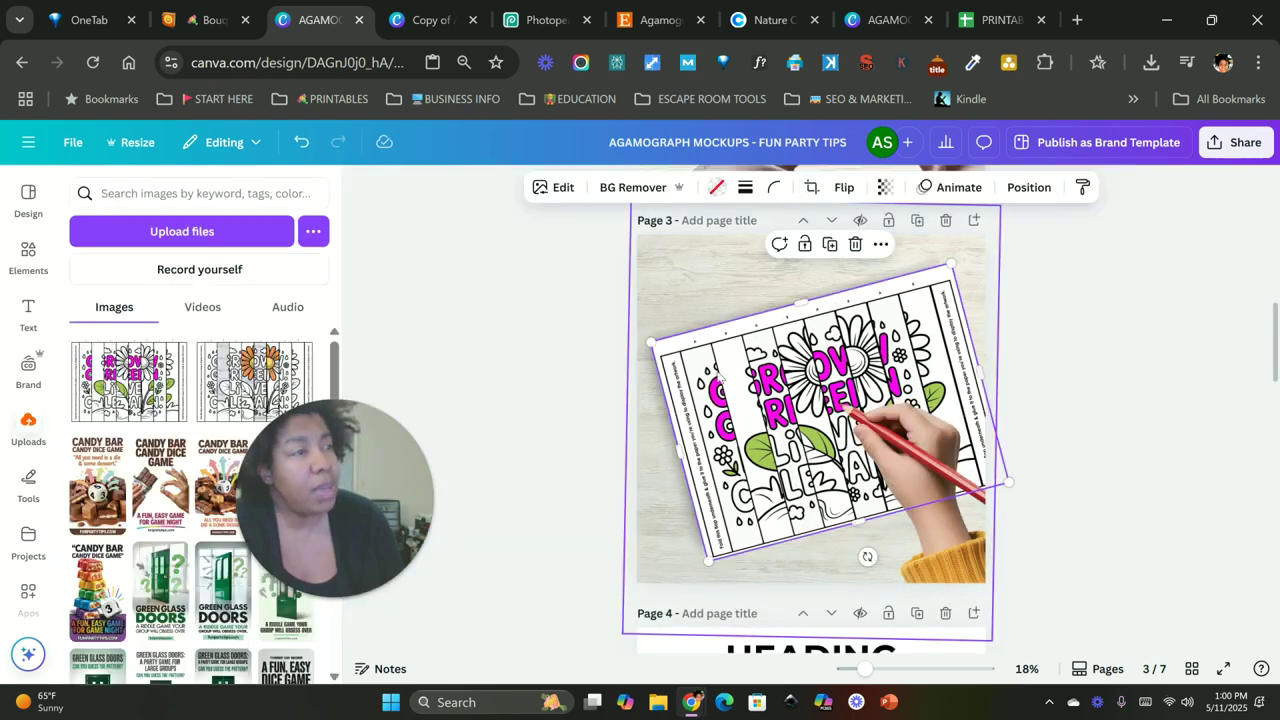
mouse_move(860, 522)
left_mouse_down()
mouse_move(866, 533)
mouse_move(859, 513)
left_mouse_up()
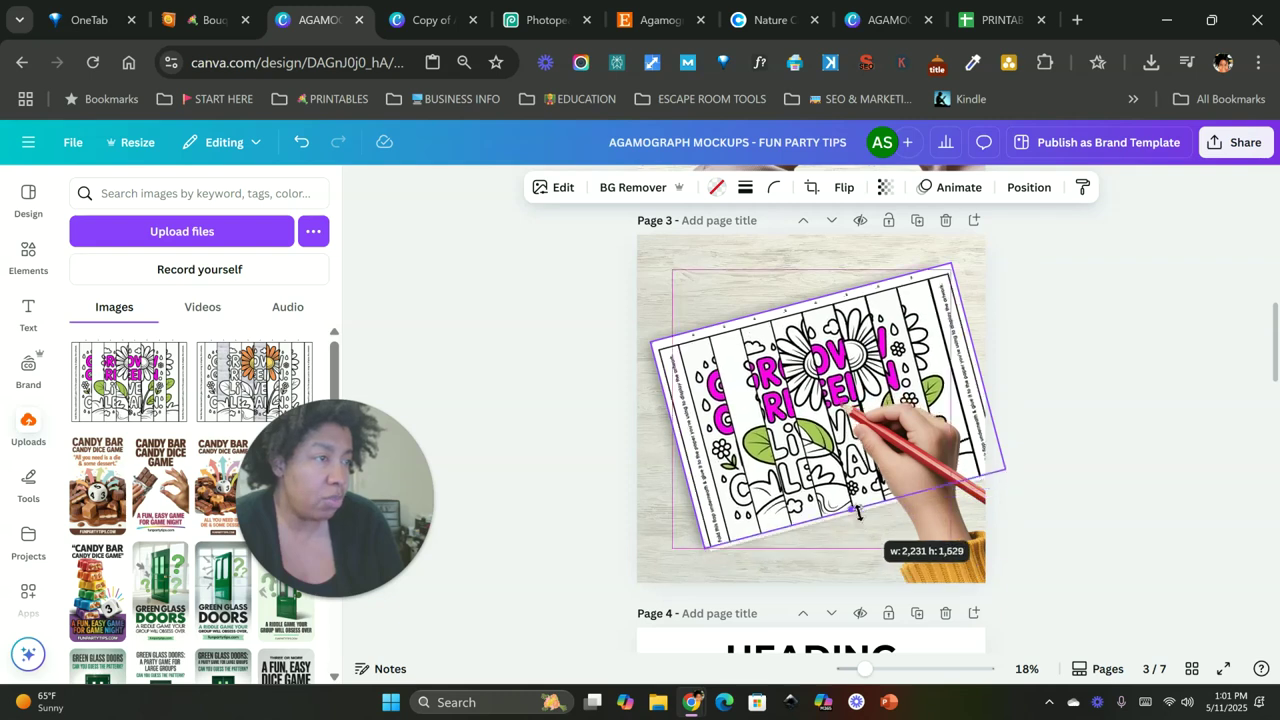
- Undo the last move of the paper graphic behind the artwork on page 3
left_click(818, 470)
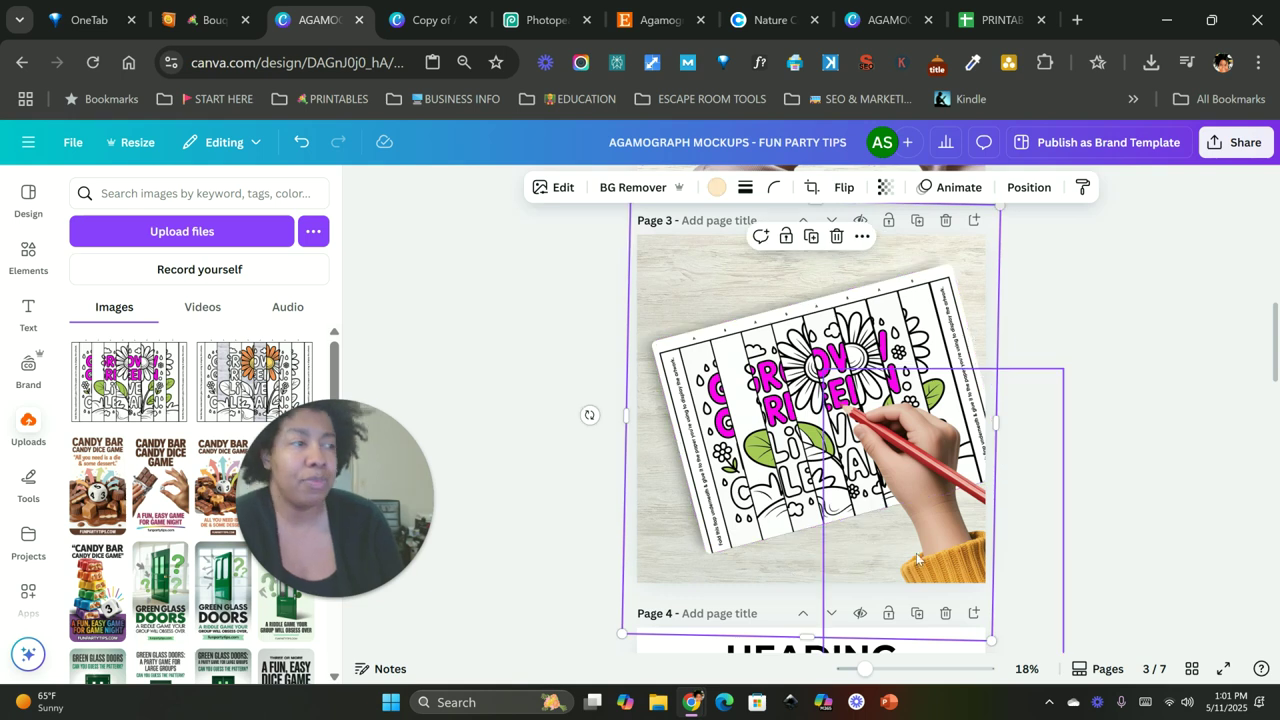
key("ctrl+z")
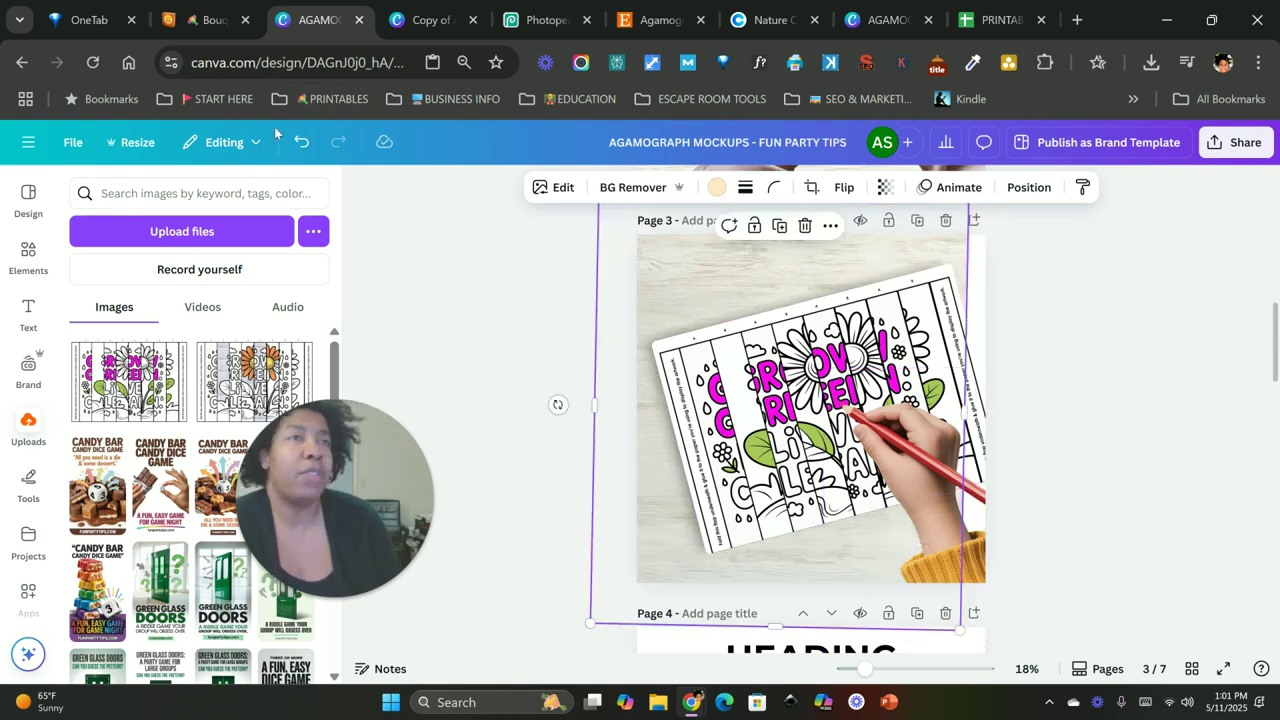
left_click(303, 144)
- Fill the empty picture frame below the heading and subheading on page 4 with the uploaded coloured agamograph
scroll(852, 372, "up", 5)
scroll(852, 380, "down", 3)
scroll(851, 385, "down", 6)
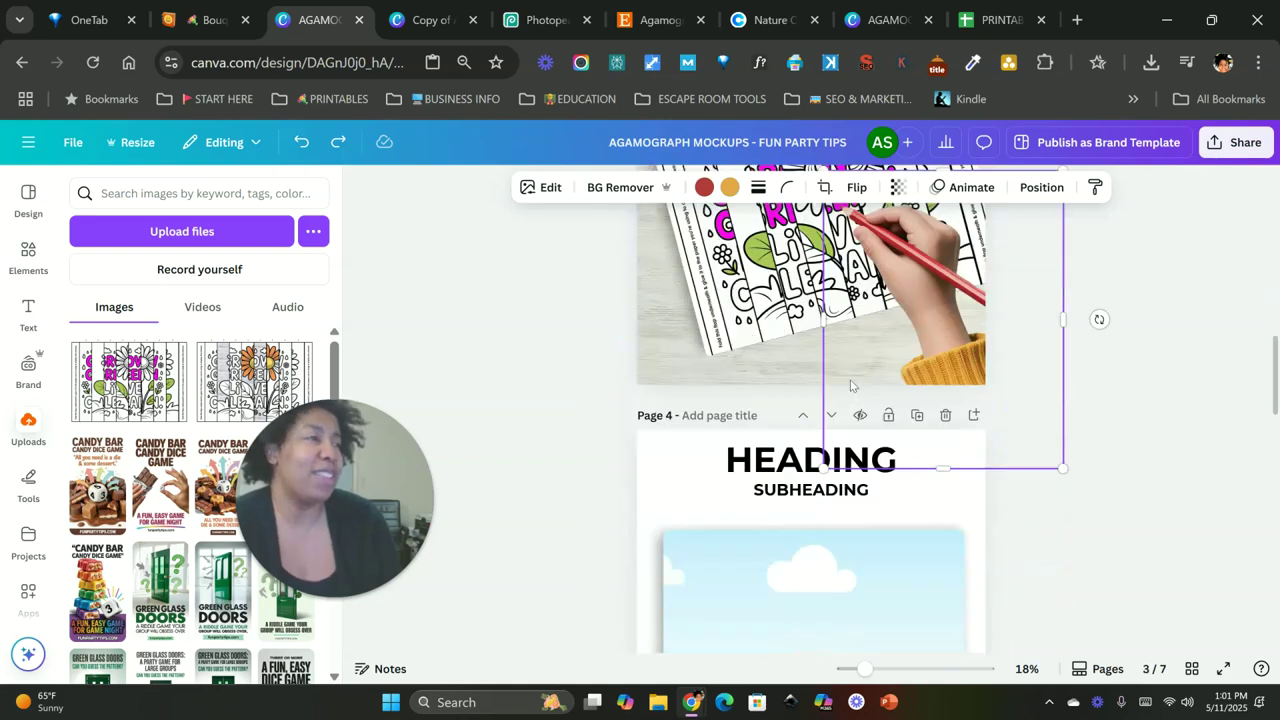
left_click_drag(128, 380, 675, 402)
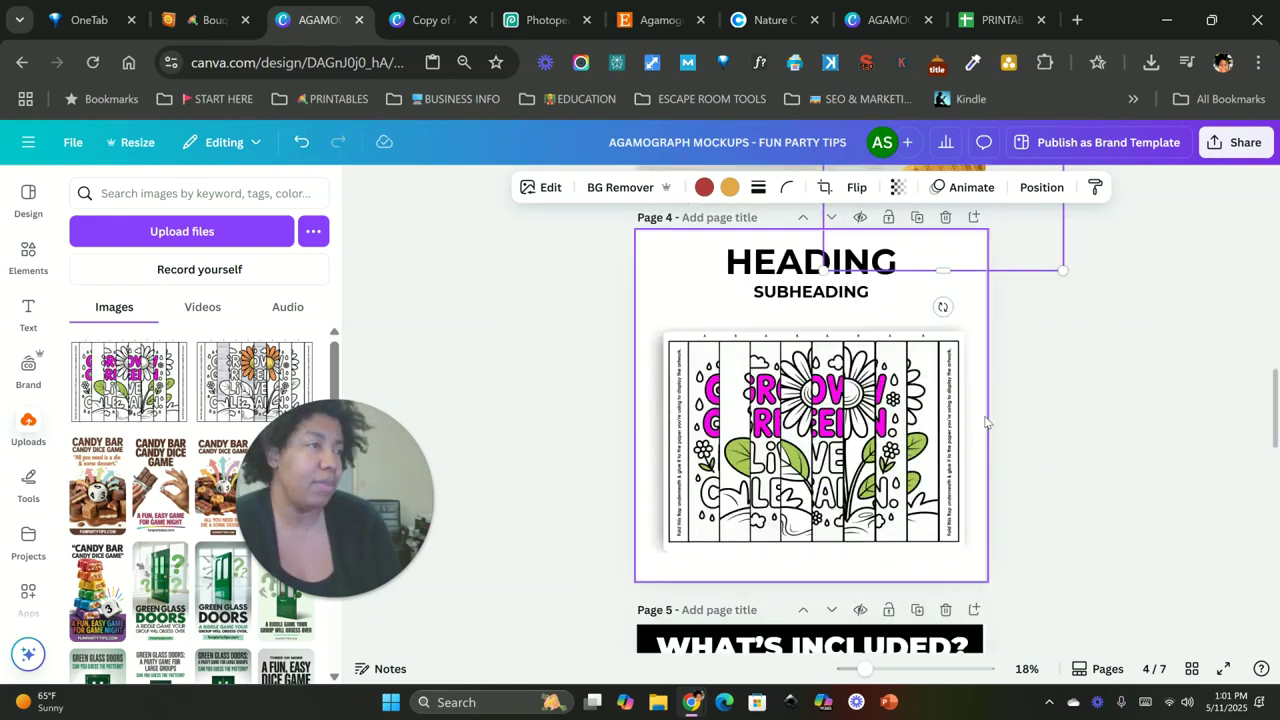
left_click(1018, 433)
scroll(996, 445, "down", 2)
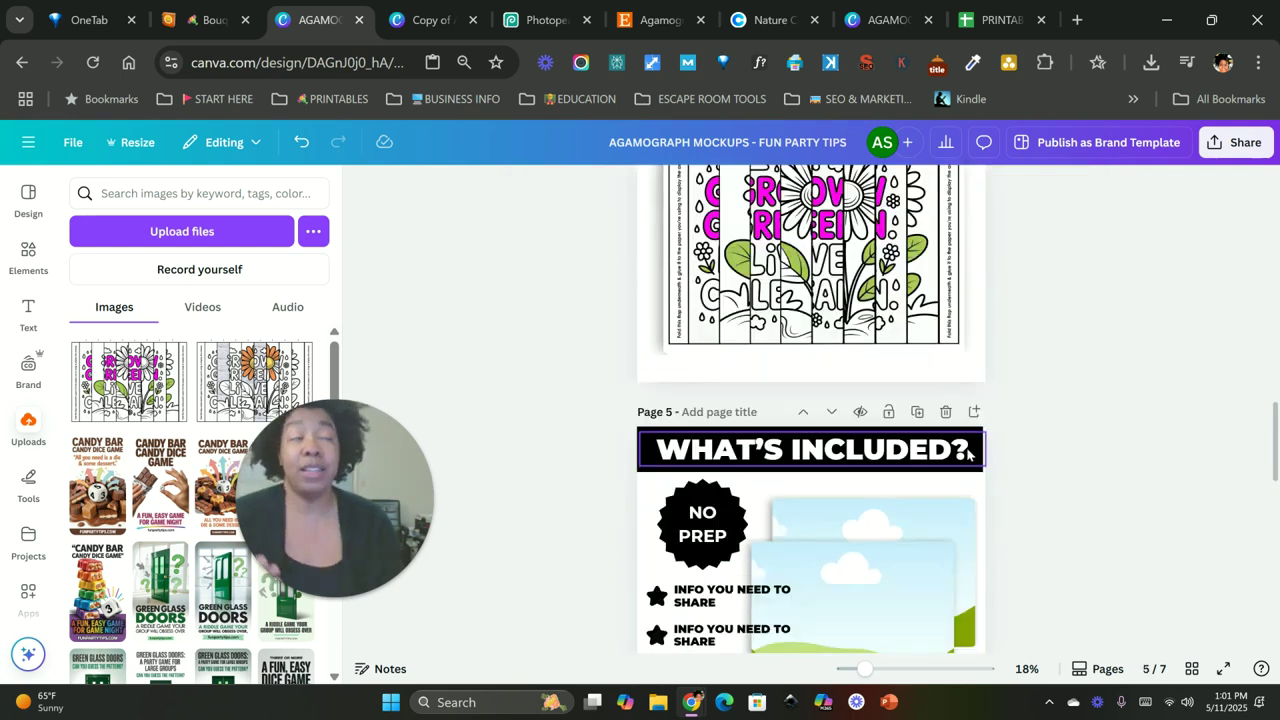
scroll(835, 445, "up", 15)
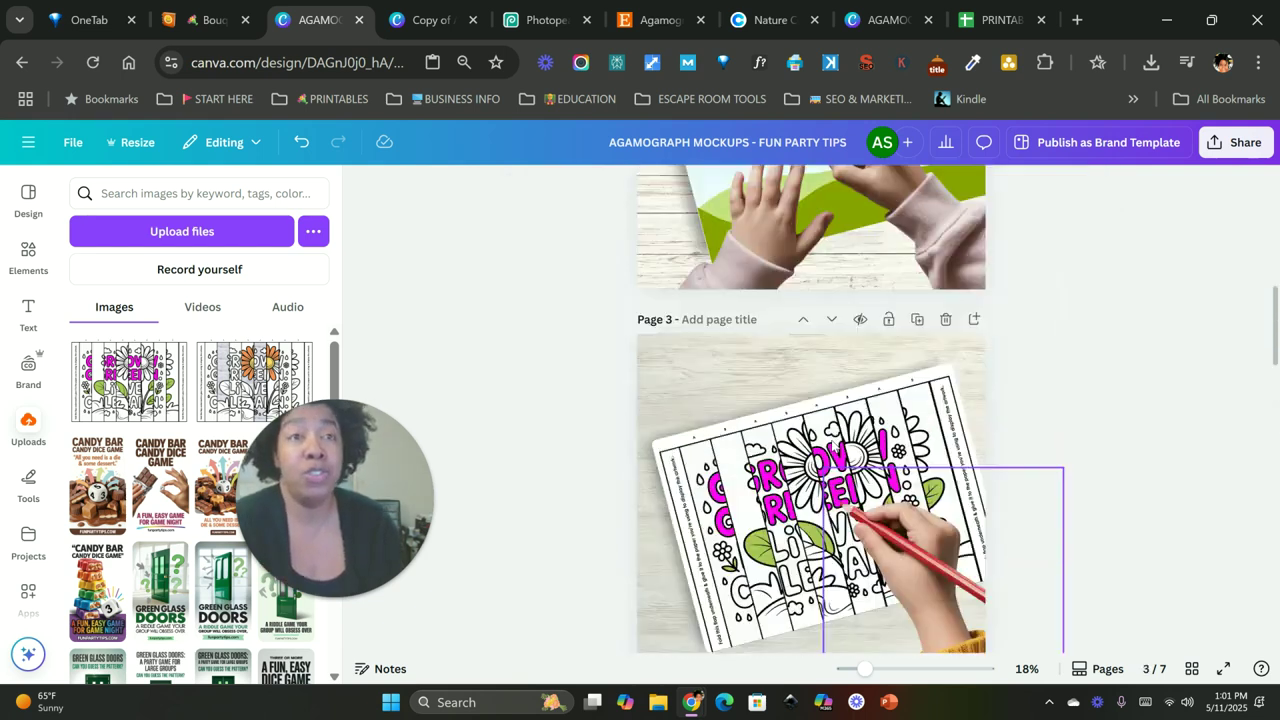
scroll(835, 445, "down", 8)
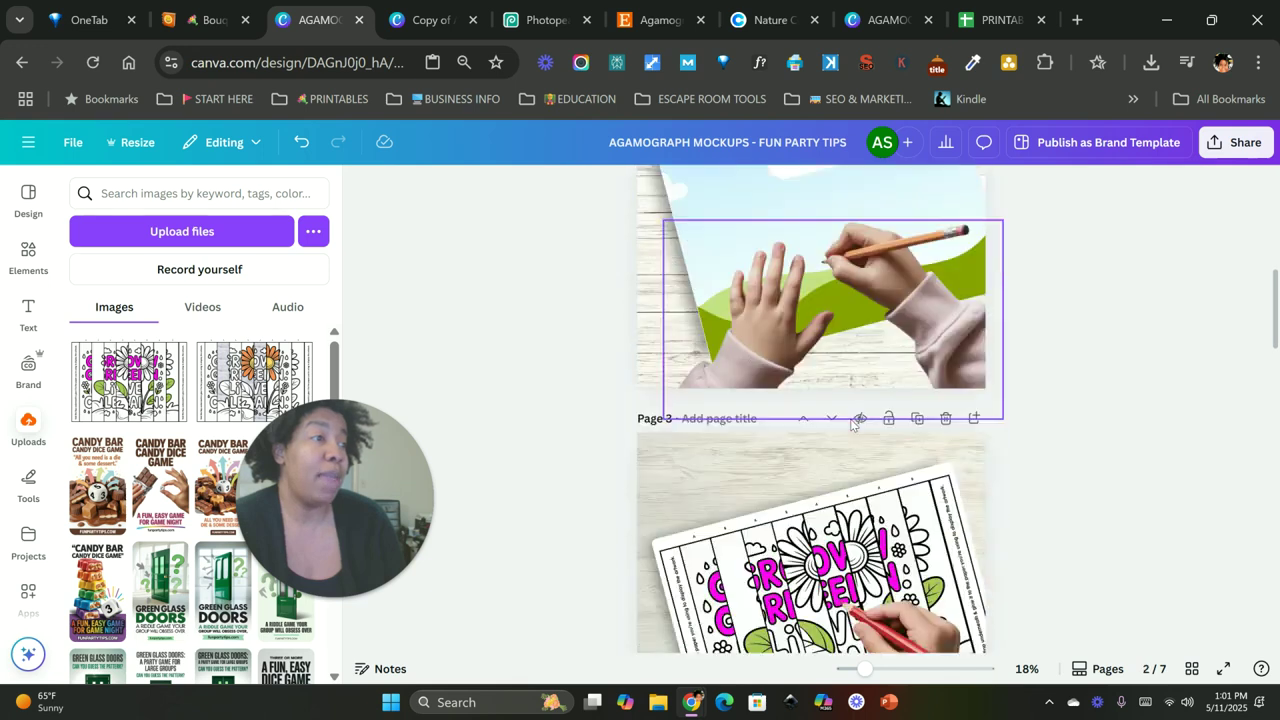